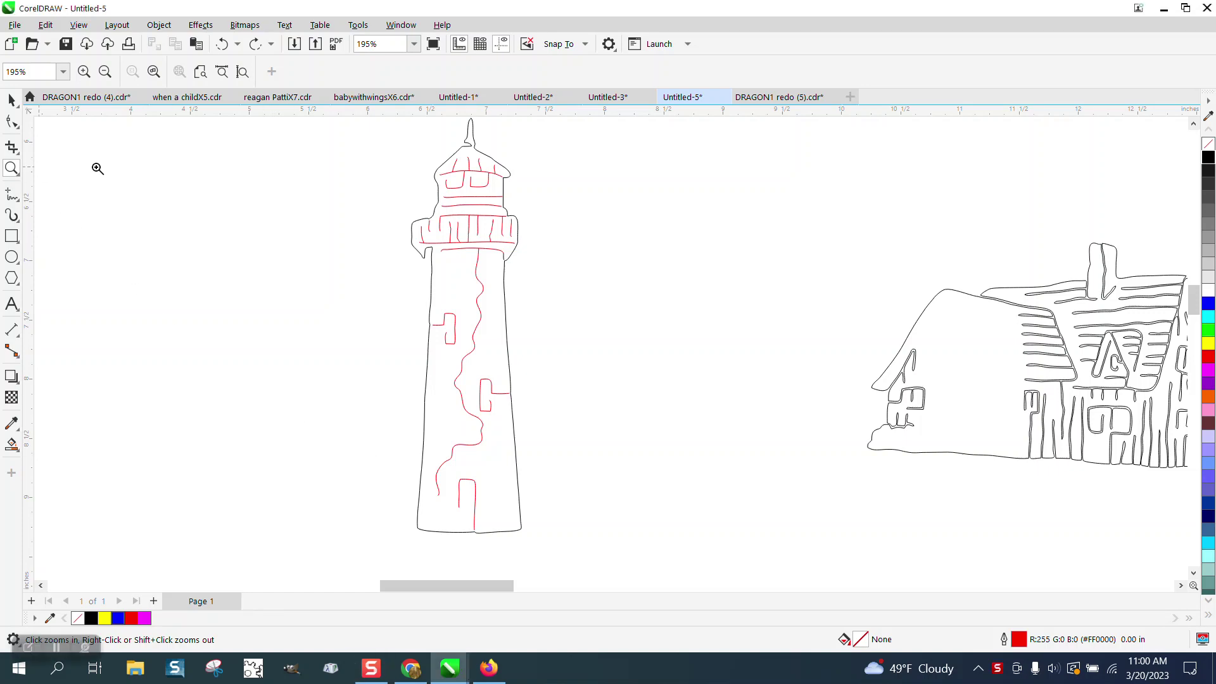
Zoom from the house drawing in to the lighthouse's red detail lines
right_click(392, 217)
drag(418, 145, 975, 475)
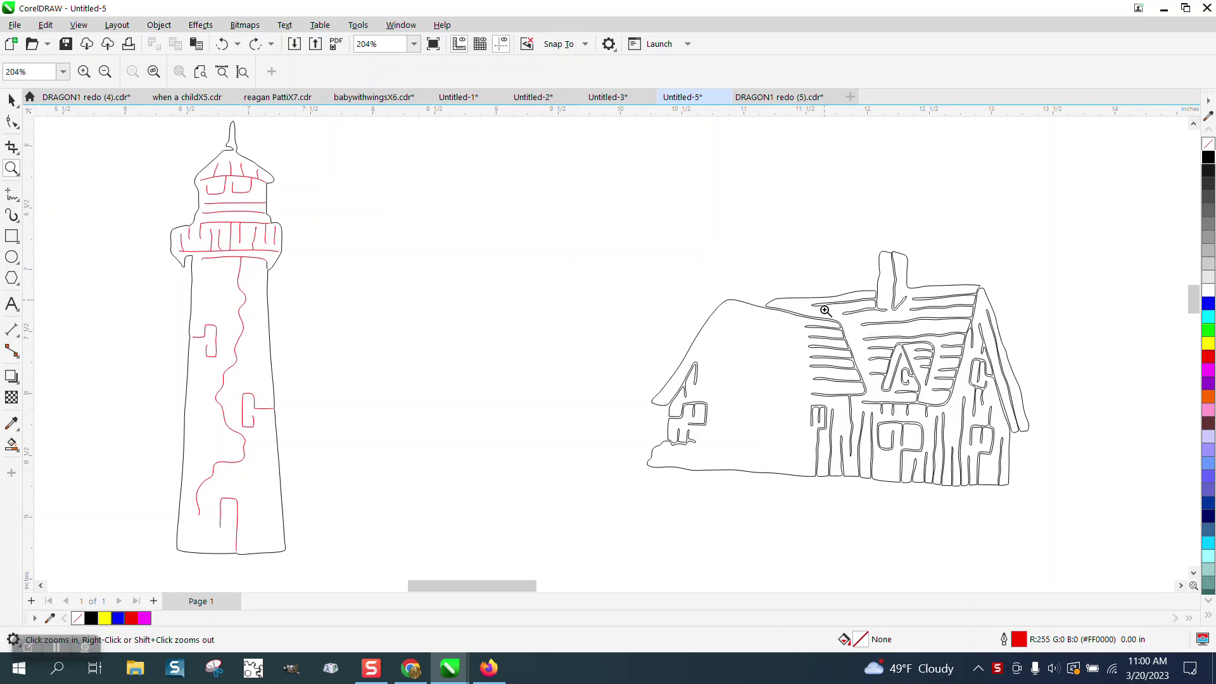
click(1045, 497)
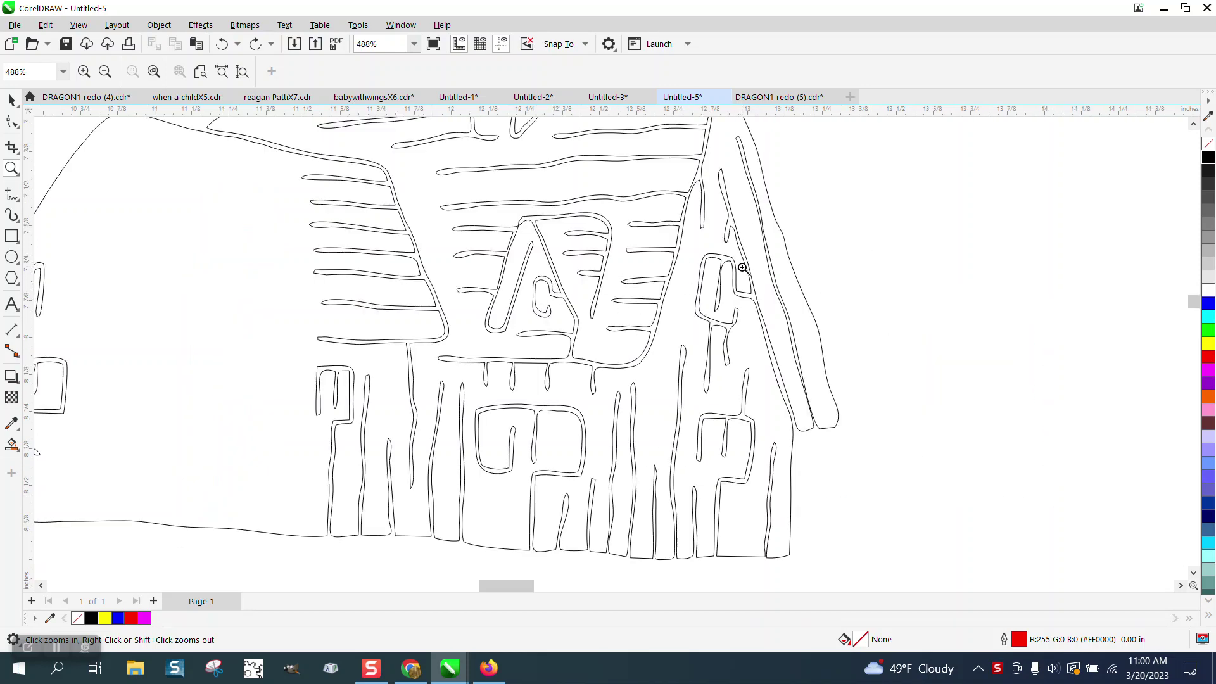
scroll(742, 268, down, 1)
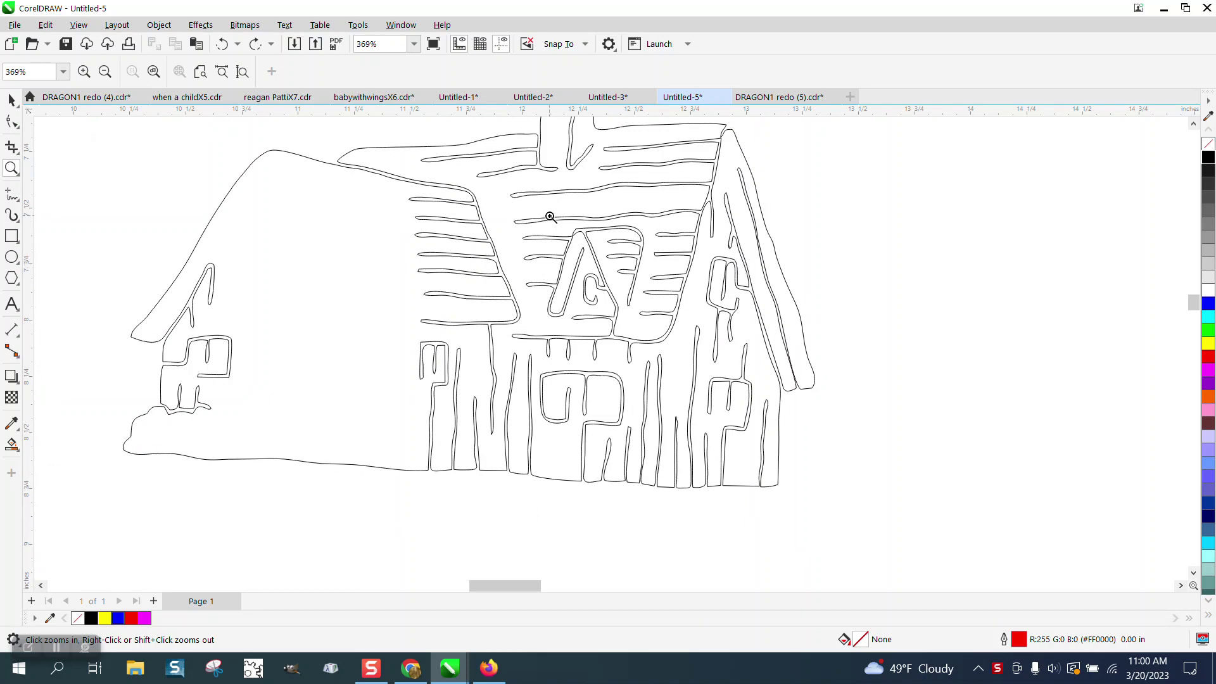
scroll(550, 217, down, 1)
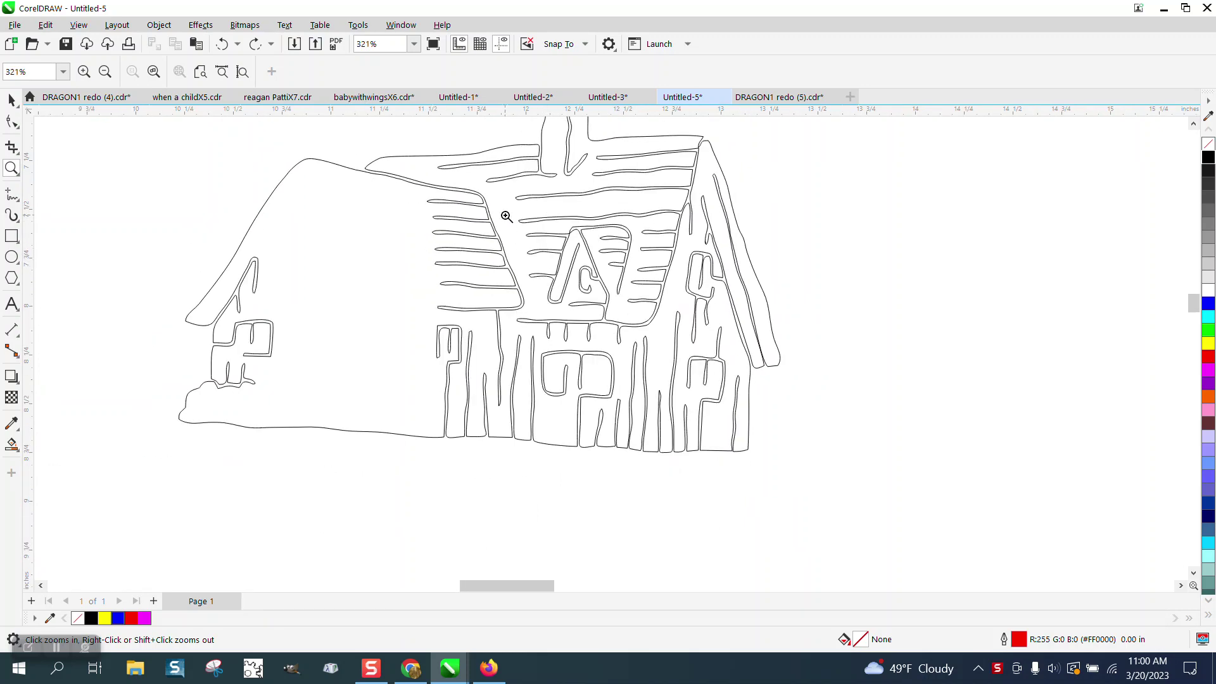
scroll(506, 216, down, 1)
scroll(590, 268, down, 1)
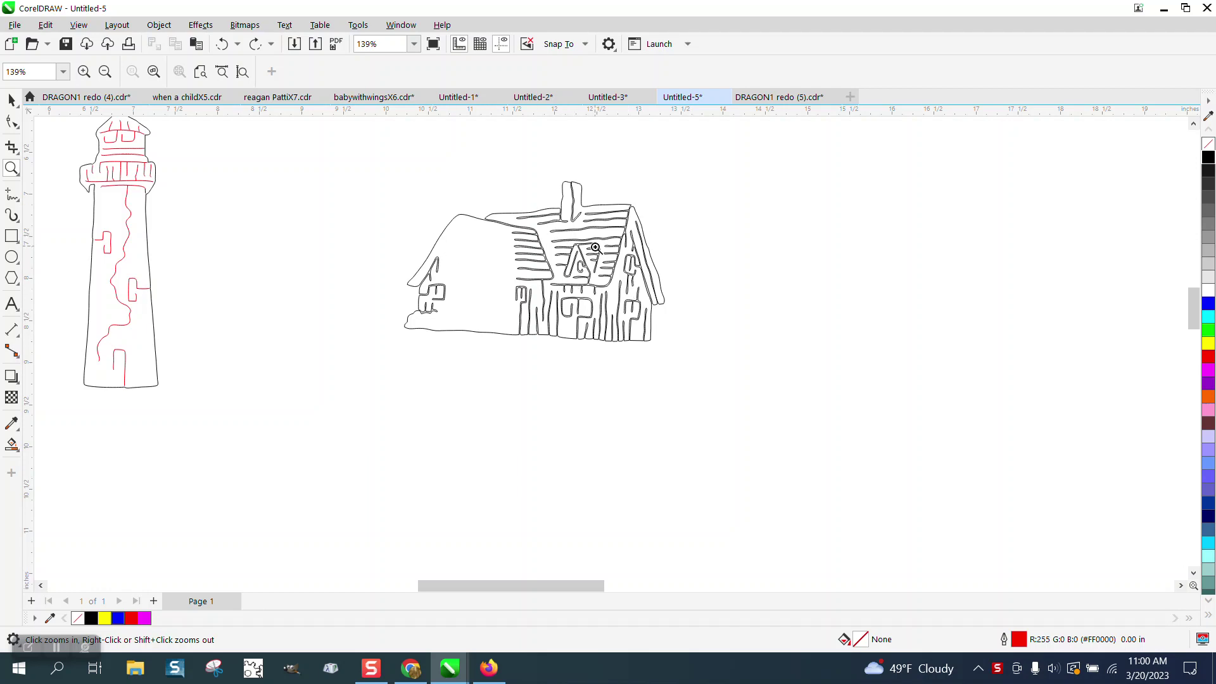
scroll(592, 256, down, 1)
click(295, 321)
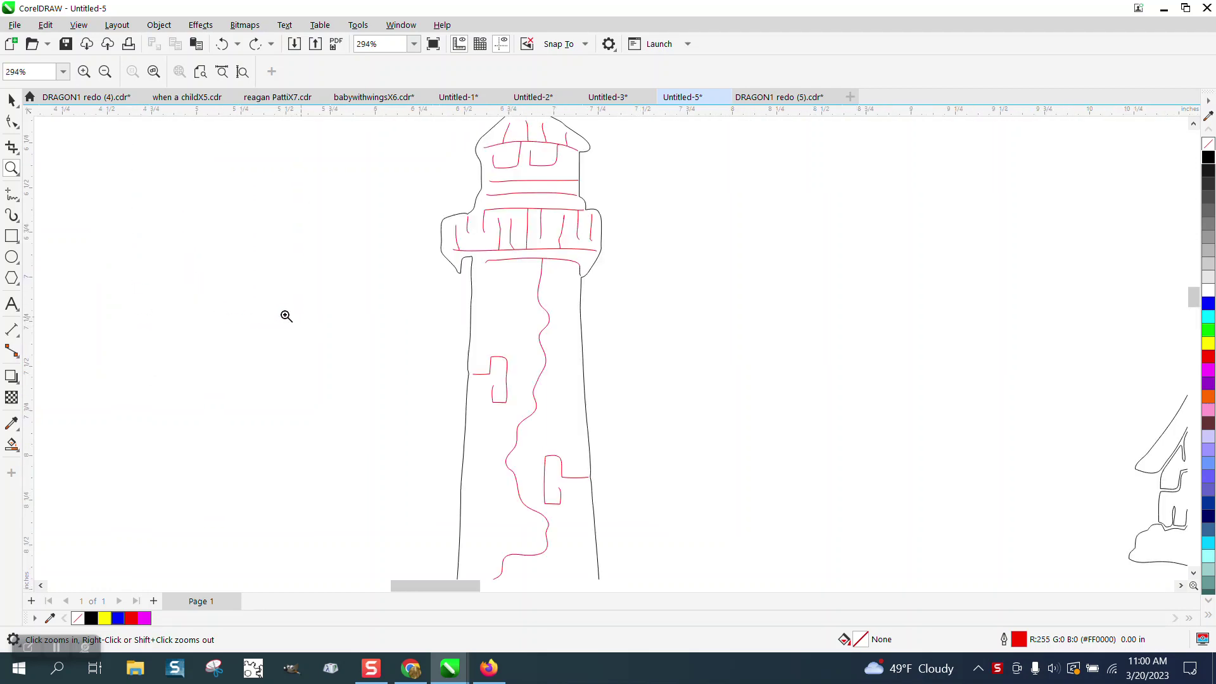
Test-drag three red strokes off the lighthouse, then undo all three moves
click(12, 99)
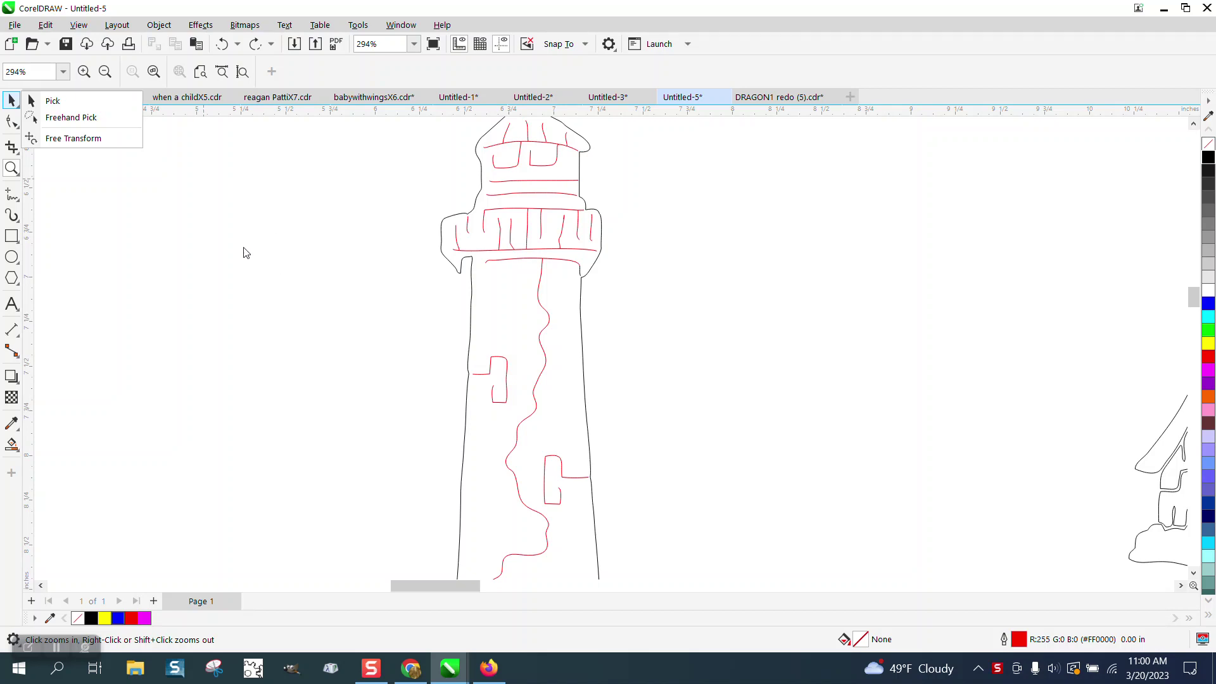
click(50, 101)
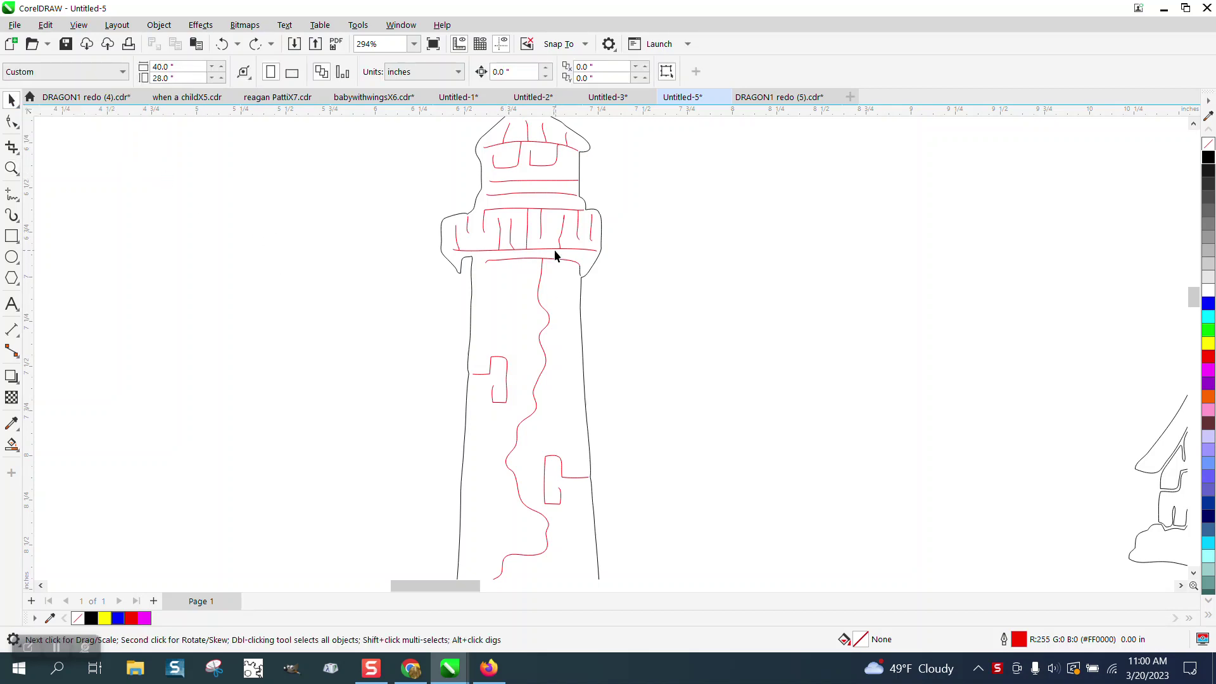
drag(555, 254, 368, 258)
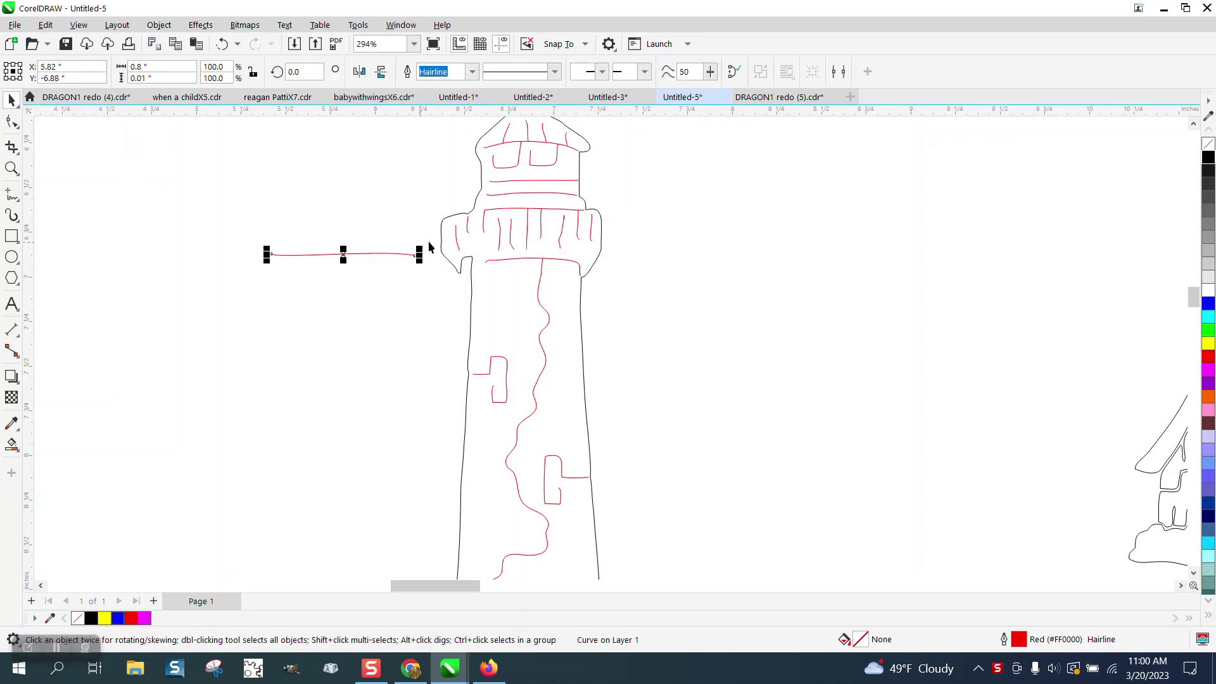
drag(456, 246, 340, 241)
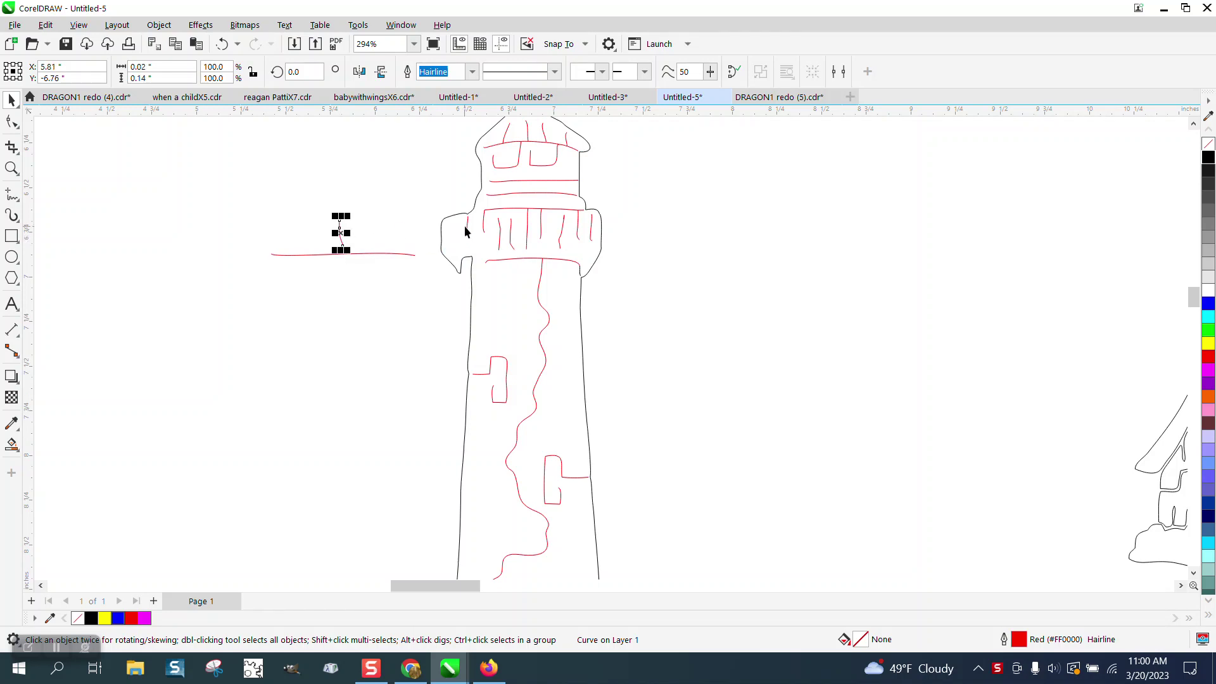
drag(465, 231, 388, 242)
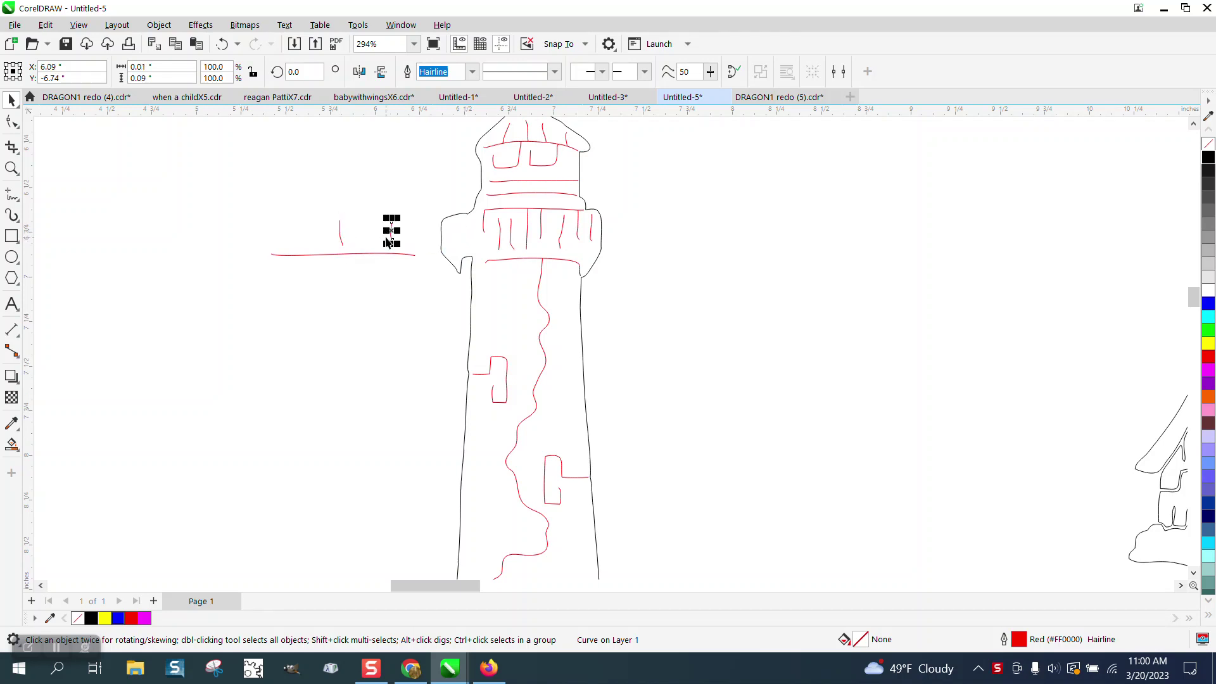
click(223, 44)
click(223, 44)
click(223, 44)
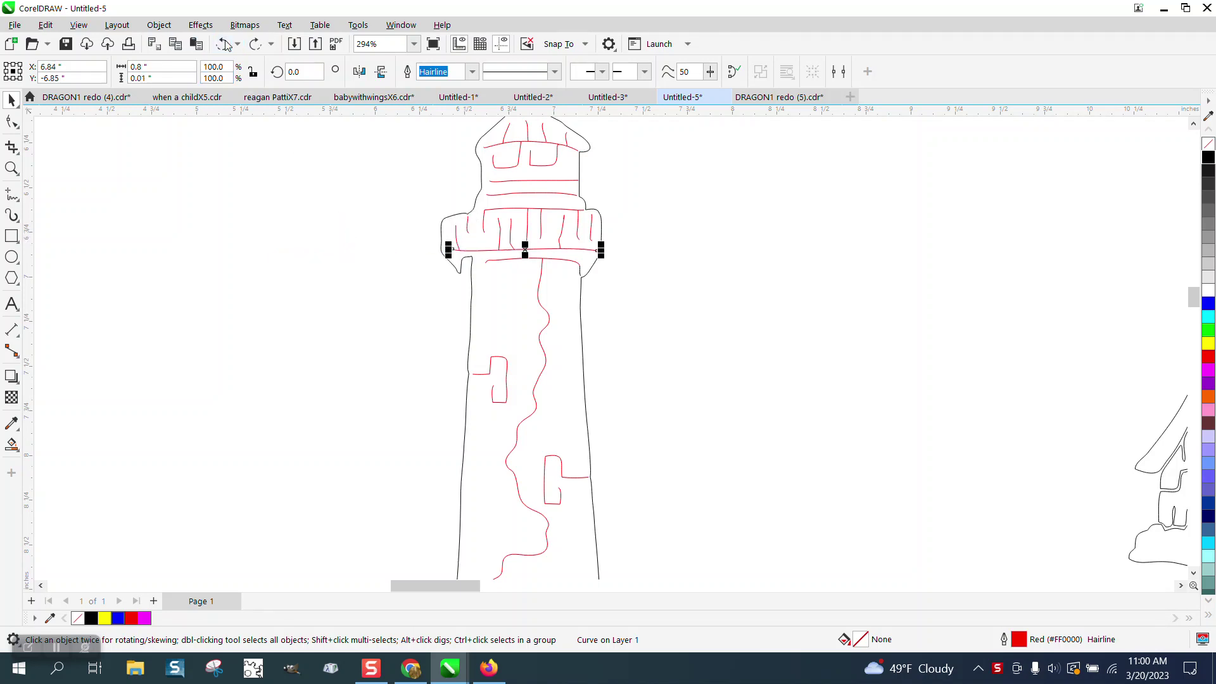
With nothing selected, set the nudge distance to 2 inches
scroll(257, 206, down, 2)
scroll(259, 218, down, 1)
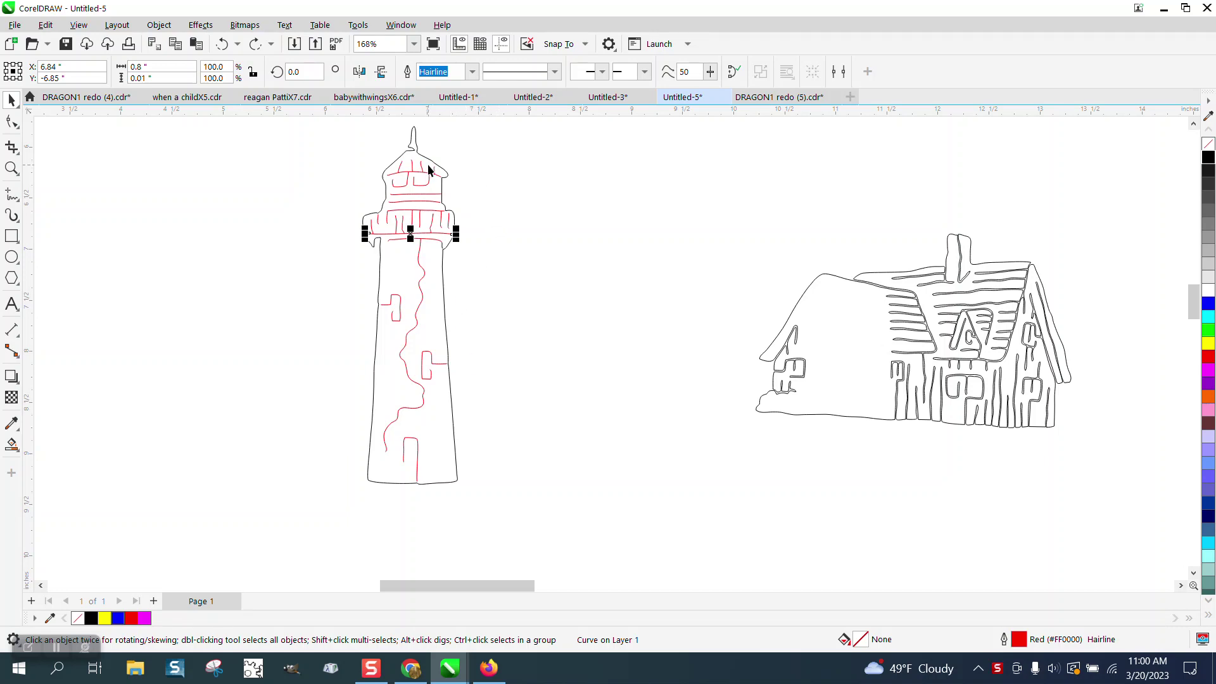
click(467, 140)
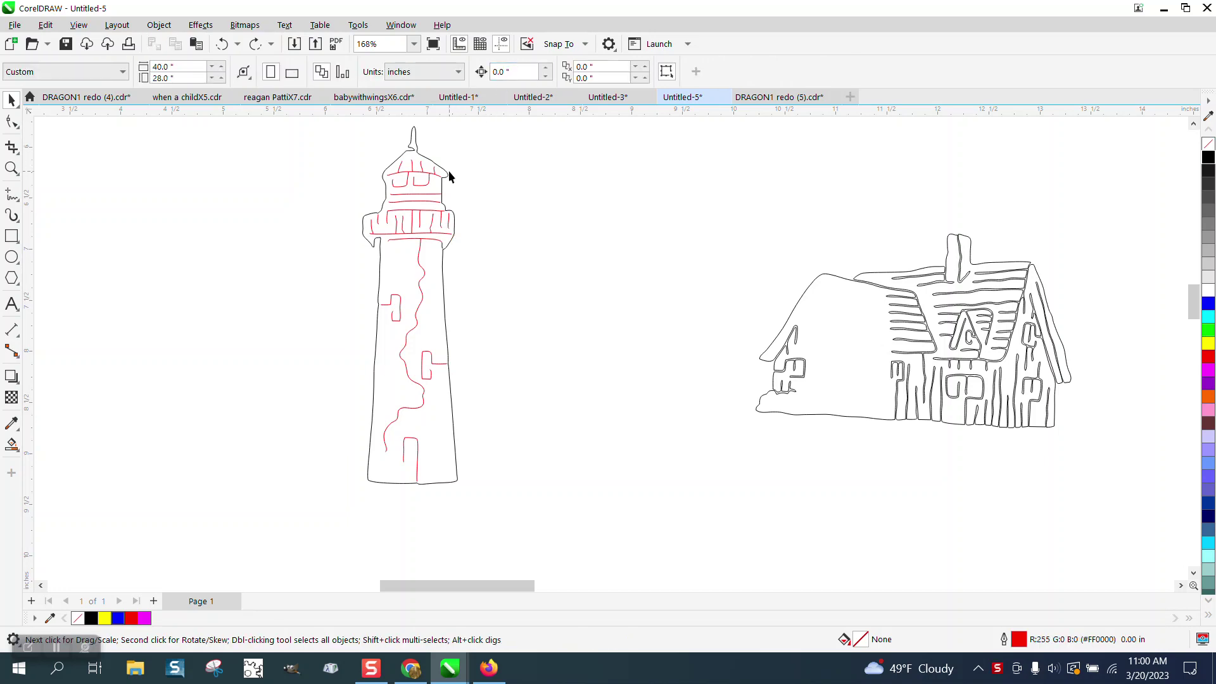
drag(342, 123, 628, 512)
click(165, 271)
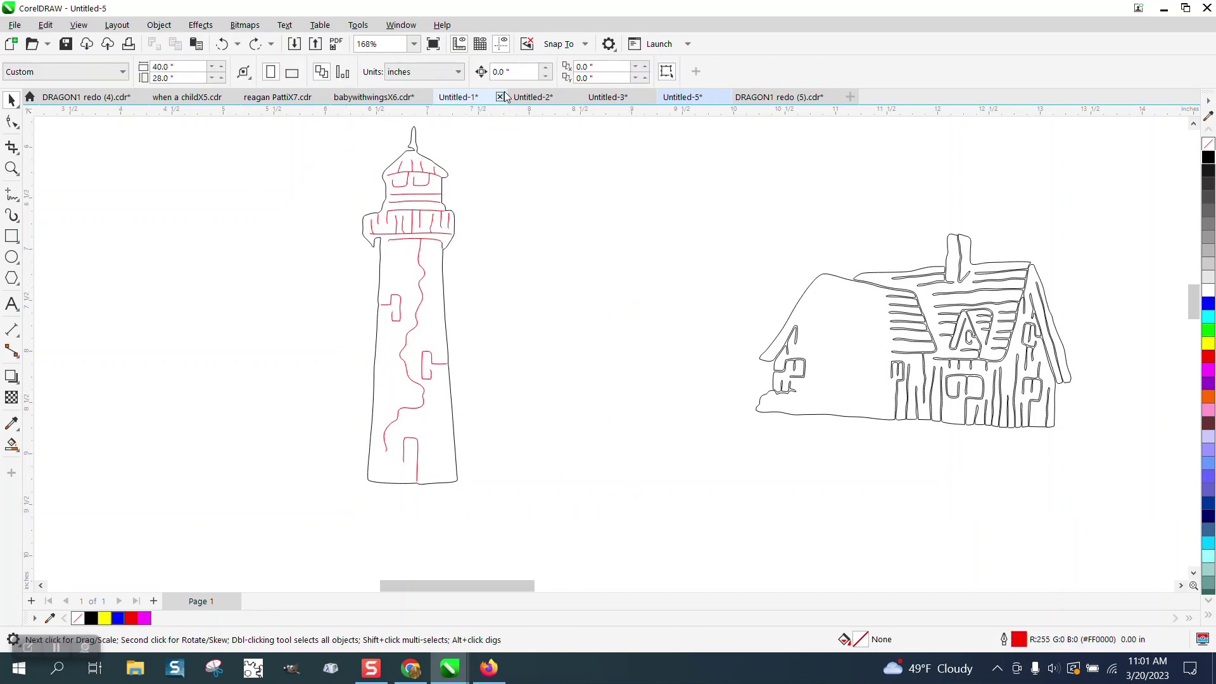
text(2)
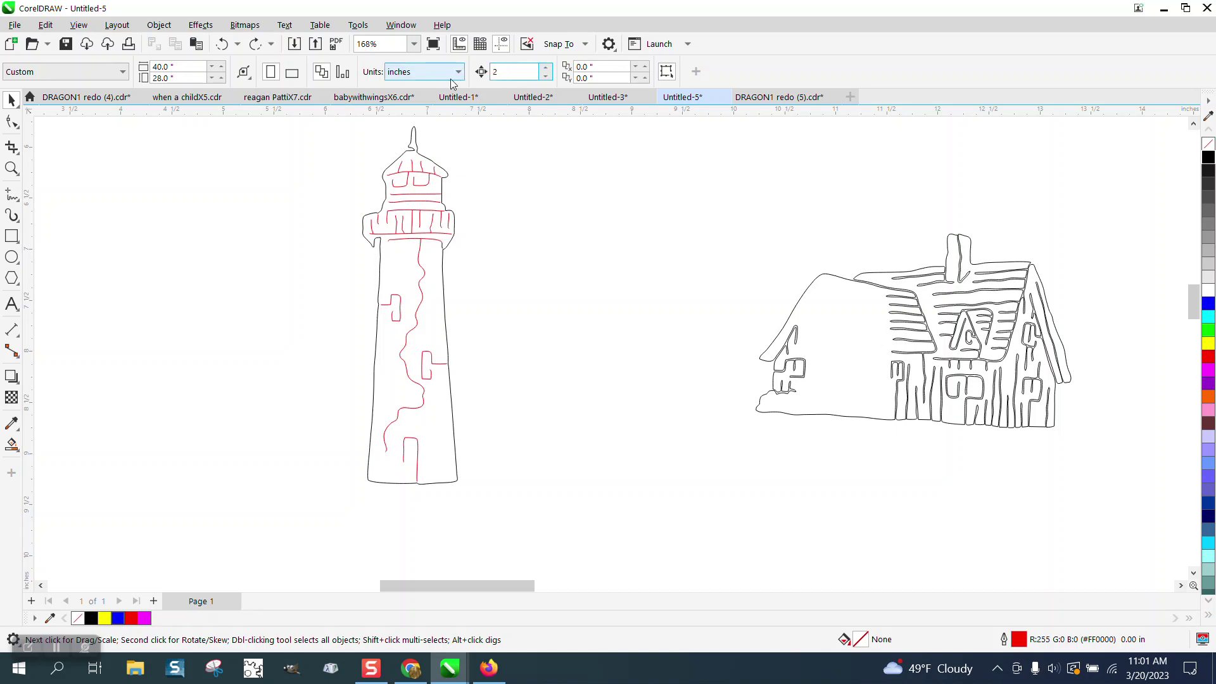
key(Return)
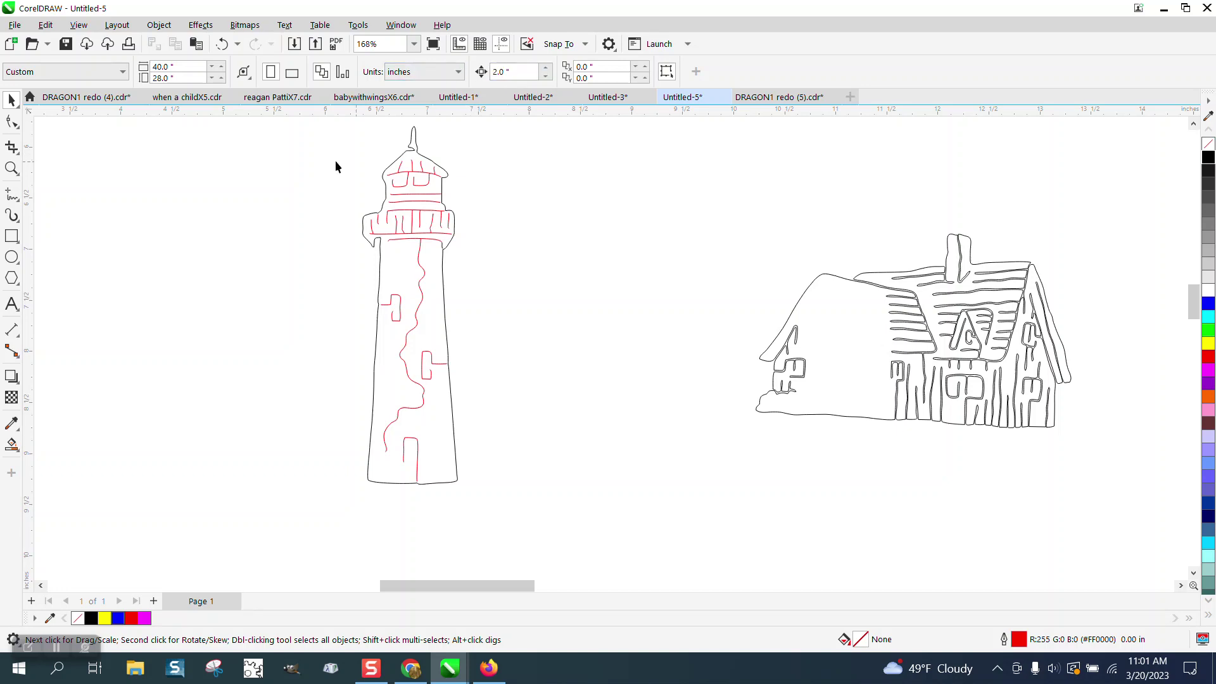
Use Find and Replace from a sample red curve to select all 25 red curves and group them
click(45, 25)
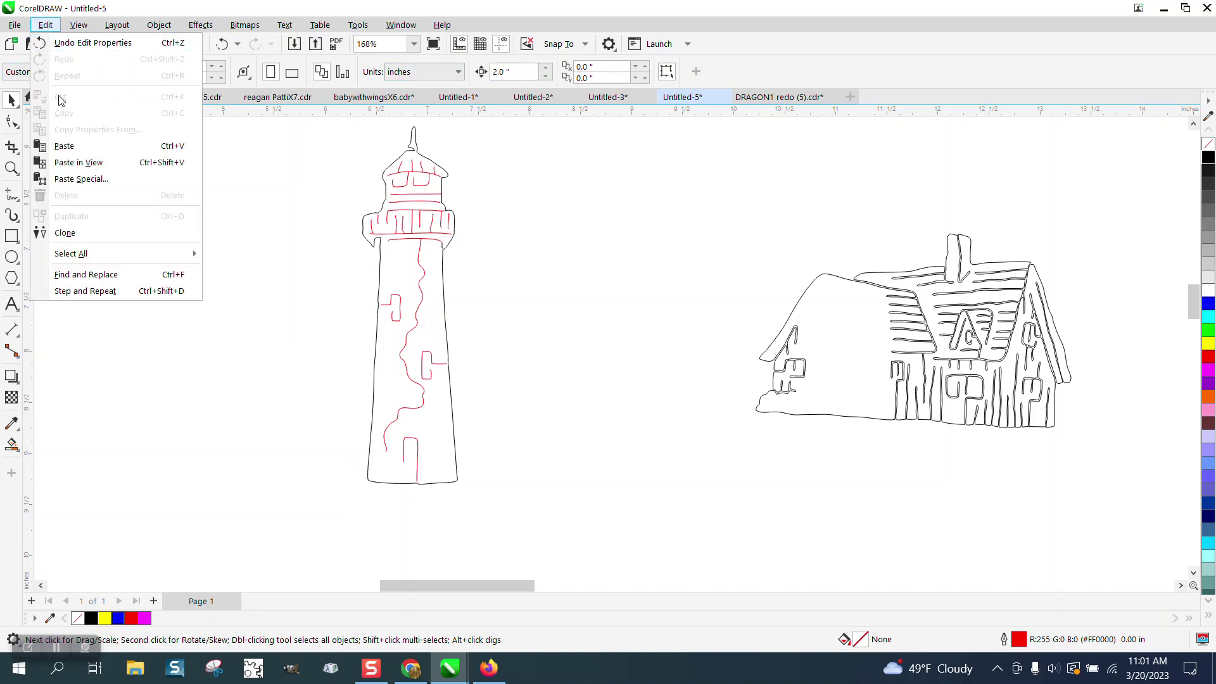
click(79, 276)
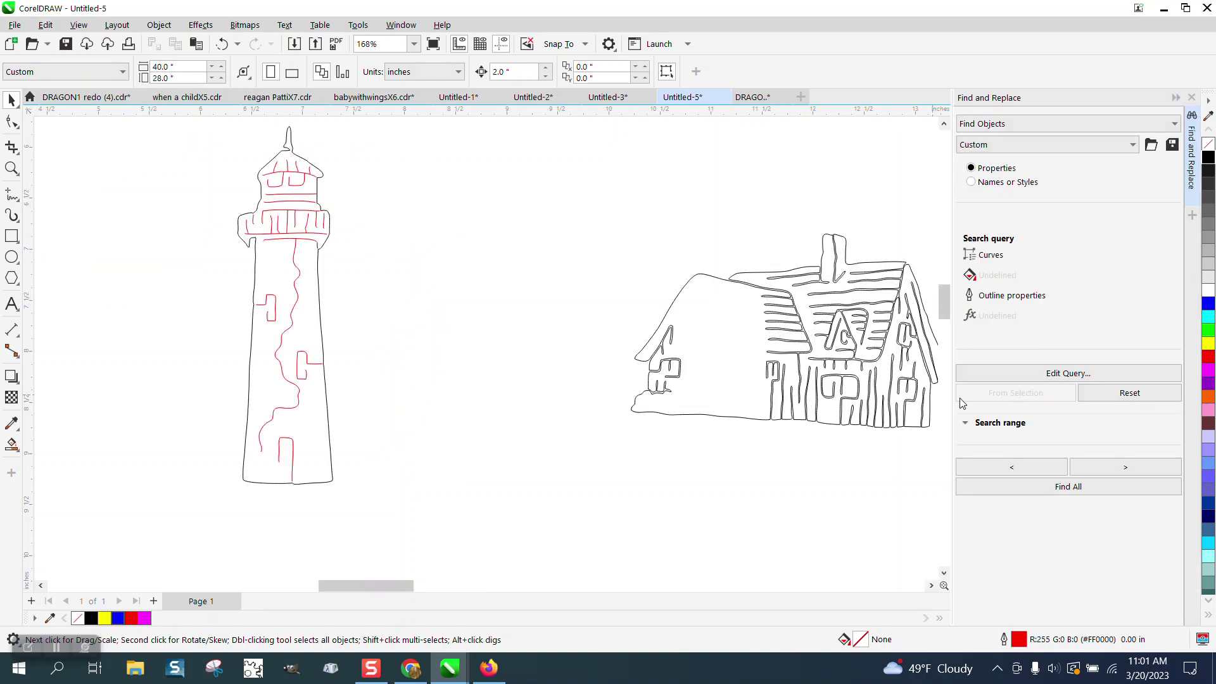
click(295, 285)
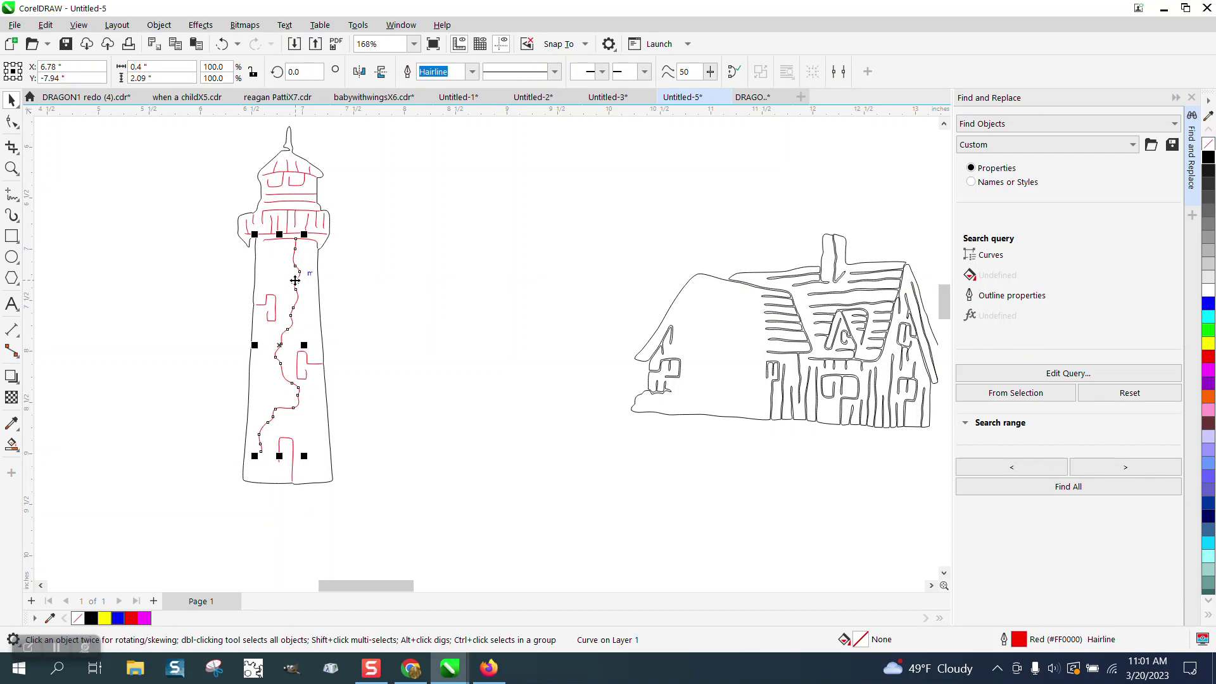
click(1017, 394)
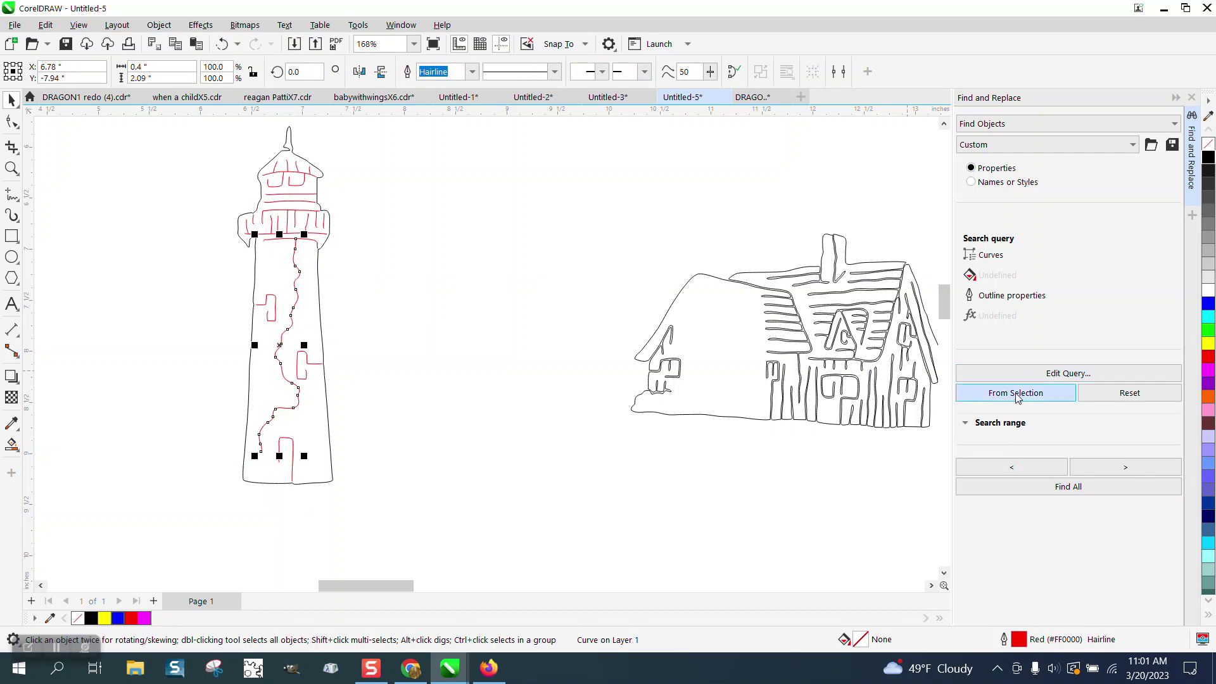
click(1072, 489)
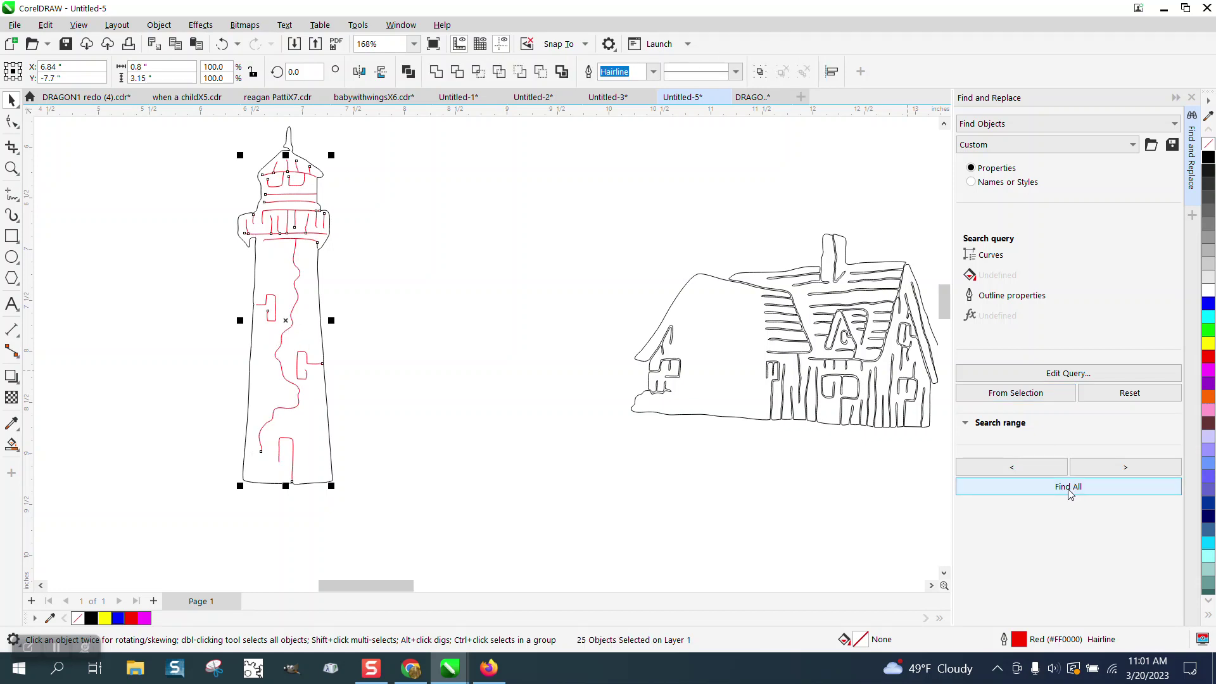
key(ctrl+g)
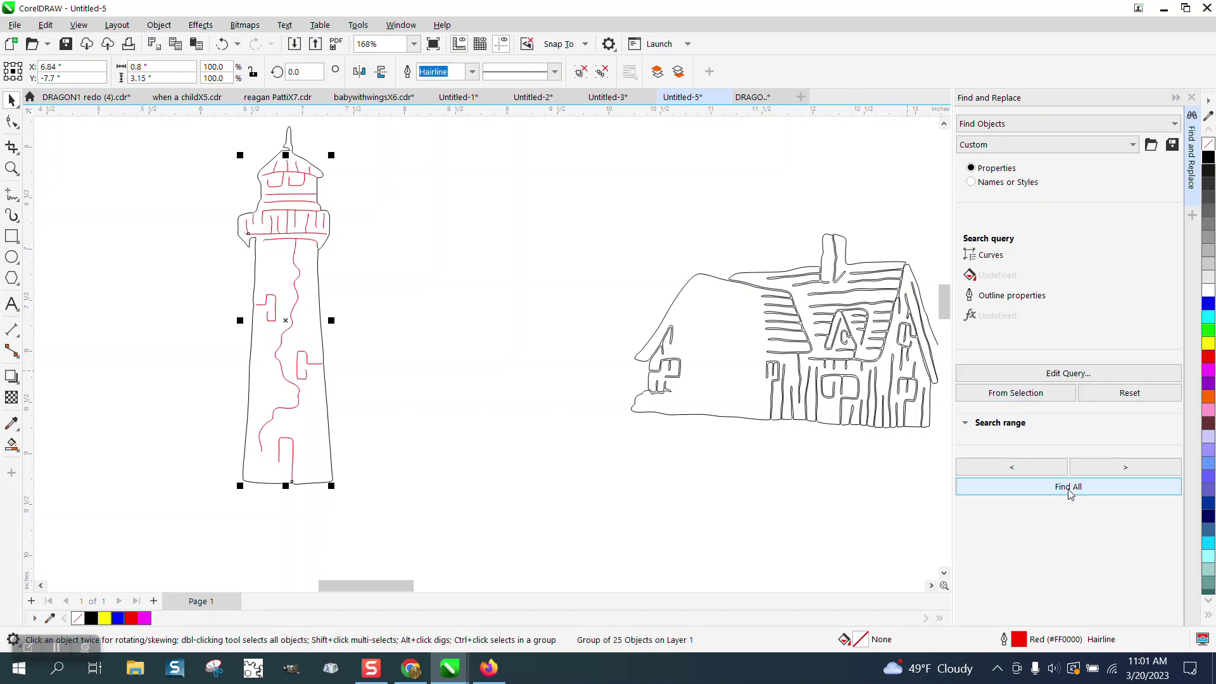
click(436, 267)
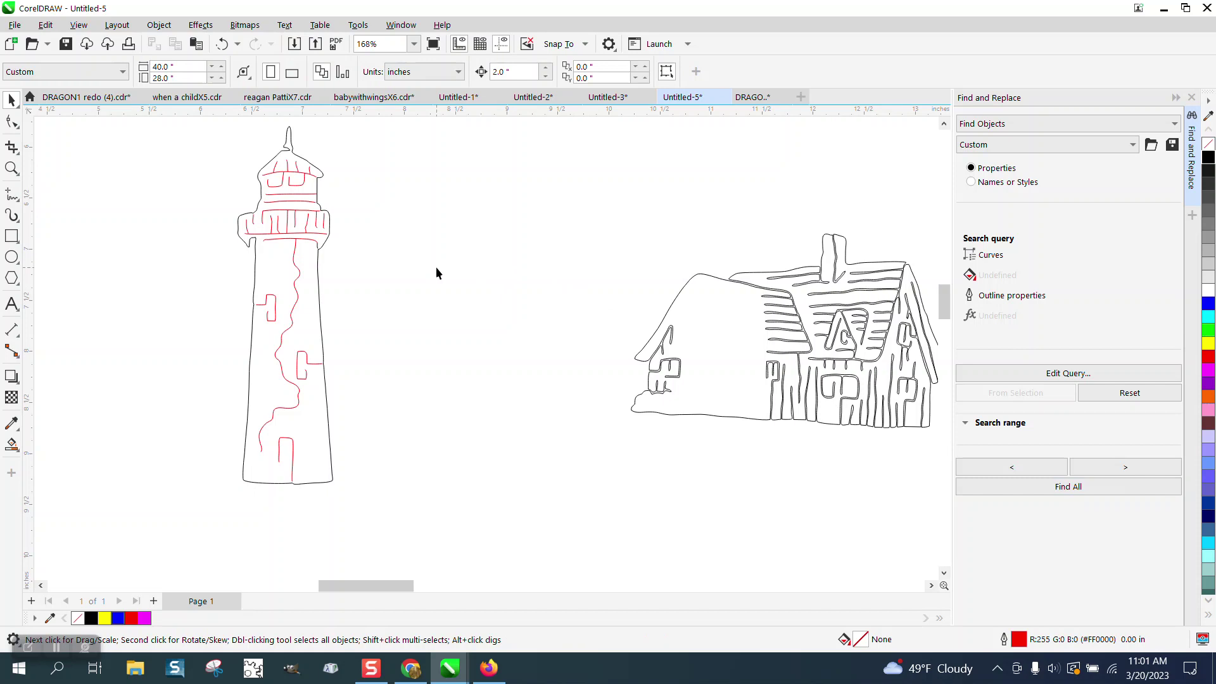
click(299, 270)
drag(300, 270, 96, 270)
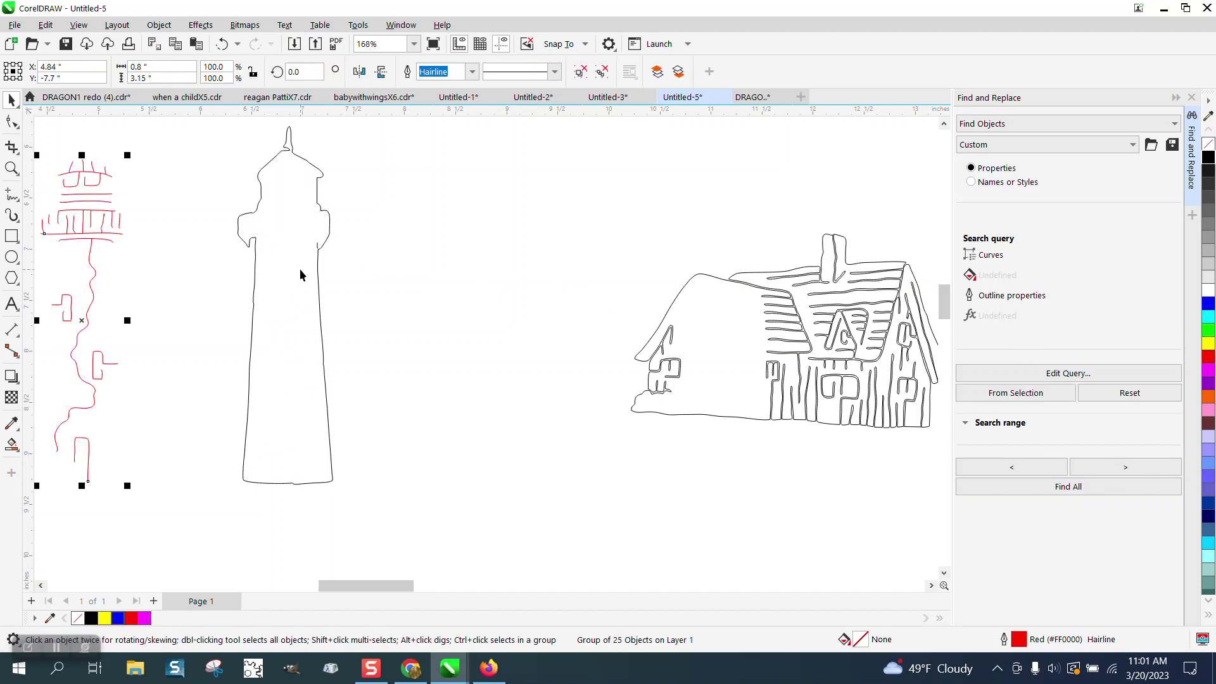
scroll(371, 278, down, 2)
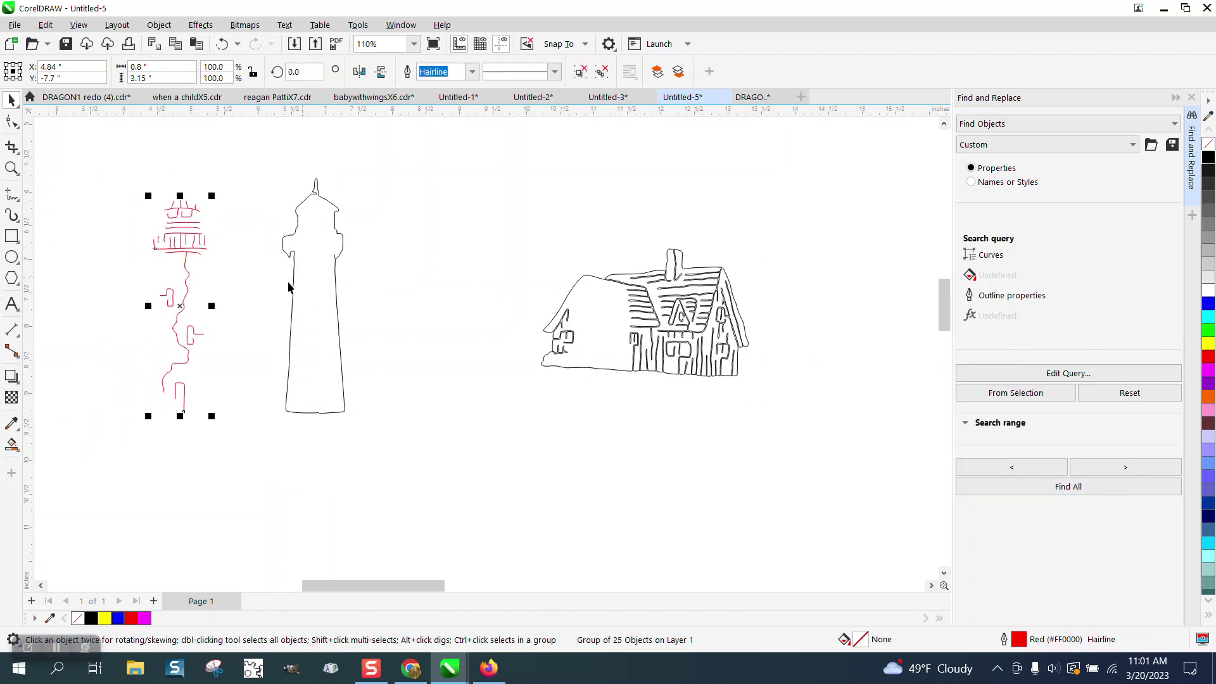
click(12, 235)
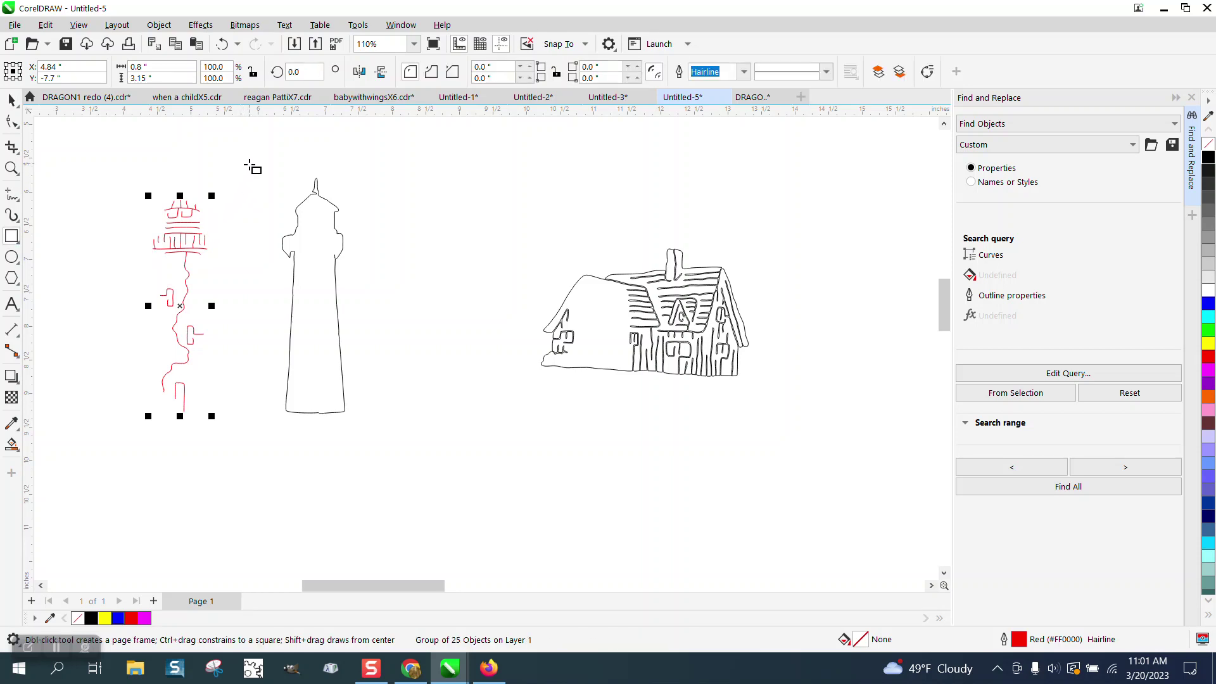
mouse_move(249, 163)
mouse_down()
mouse_move(423, 413)
mouse_move(421, 453)
mouse_up()
click(11, 443)
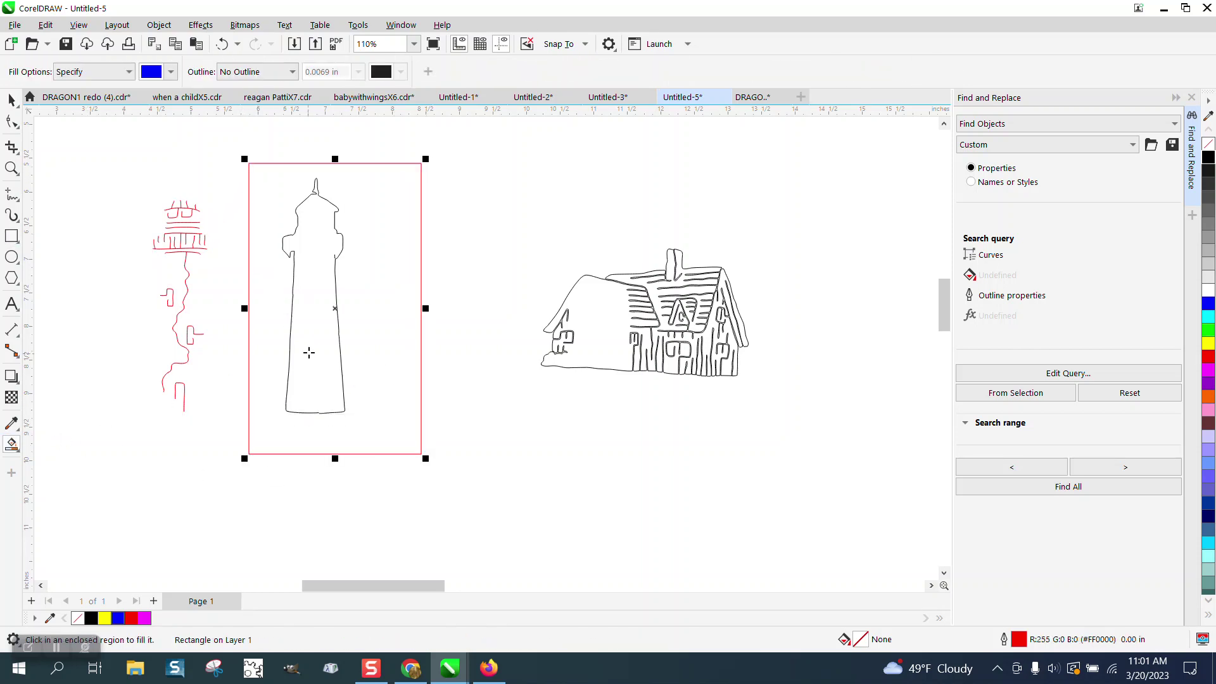
click(306, 355)
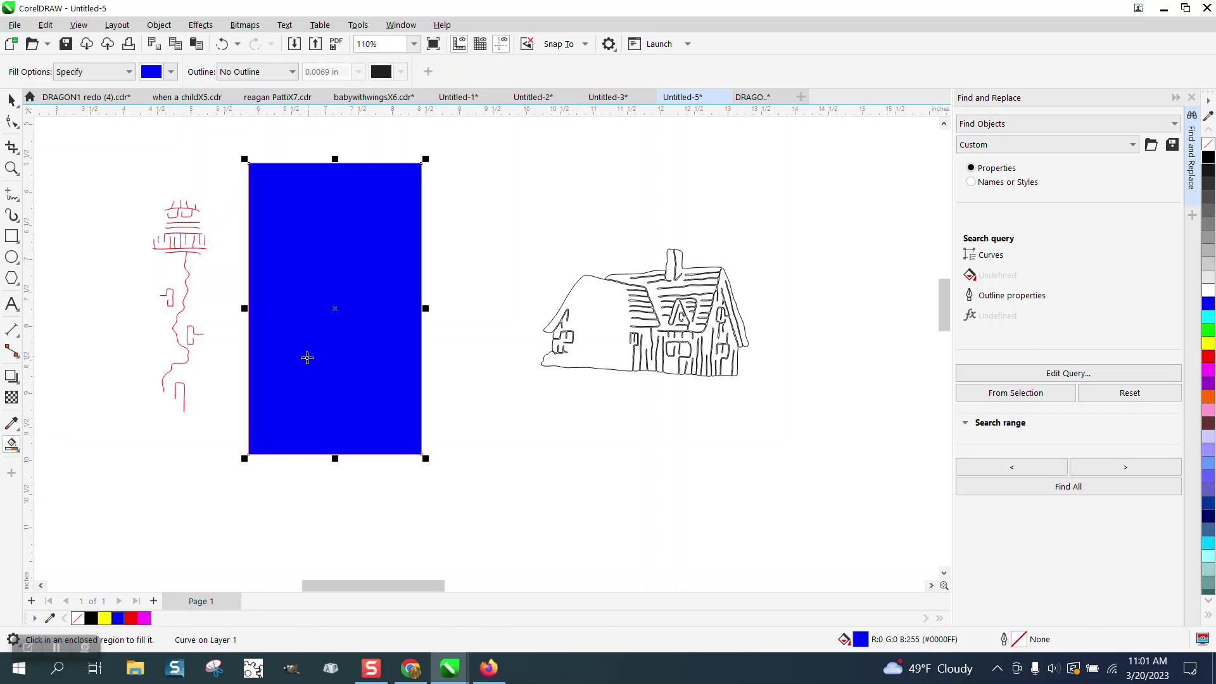
click(223, 44)
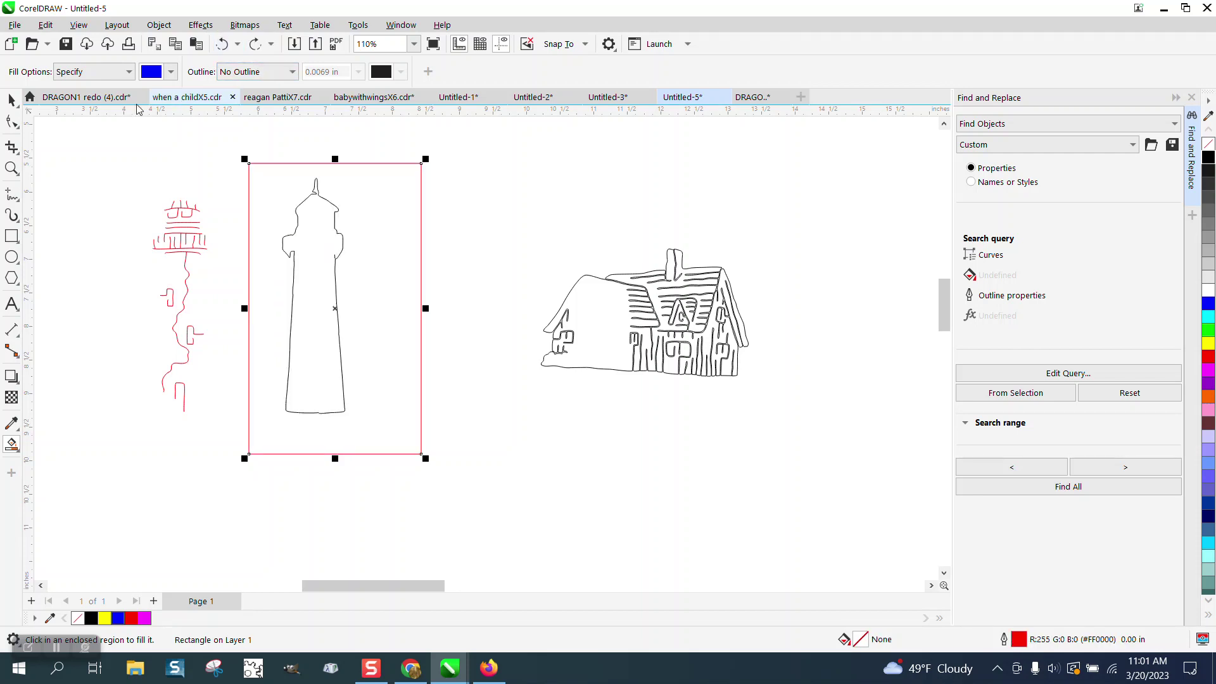
click(11, 100)
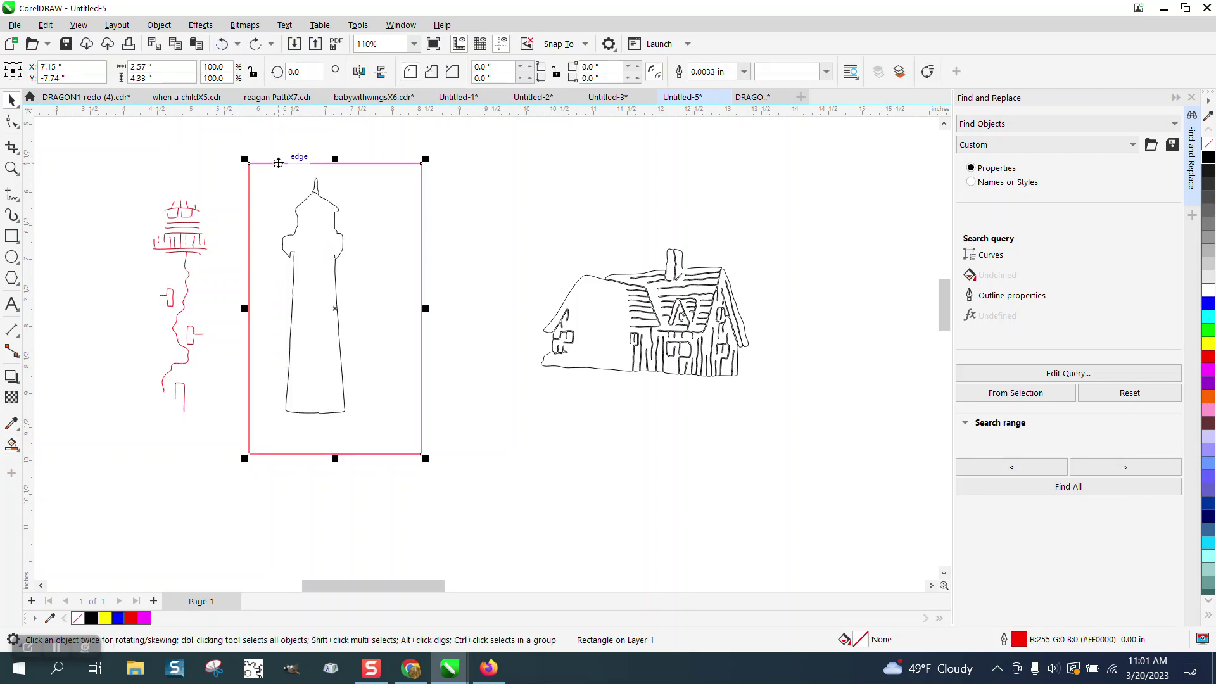
key(Delete)
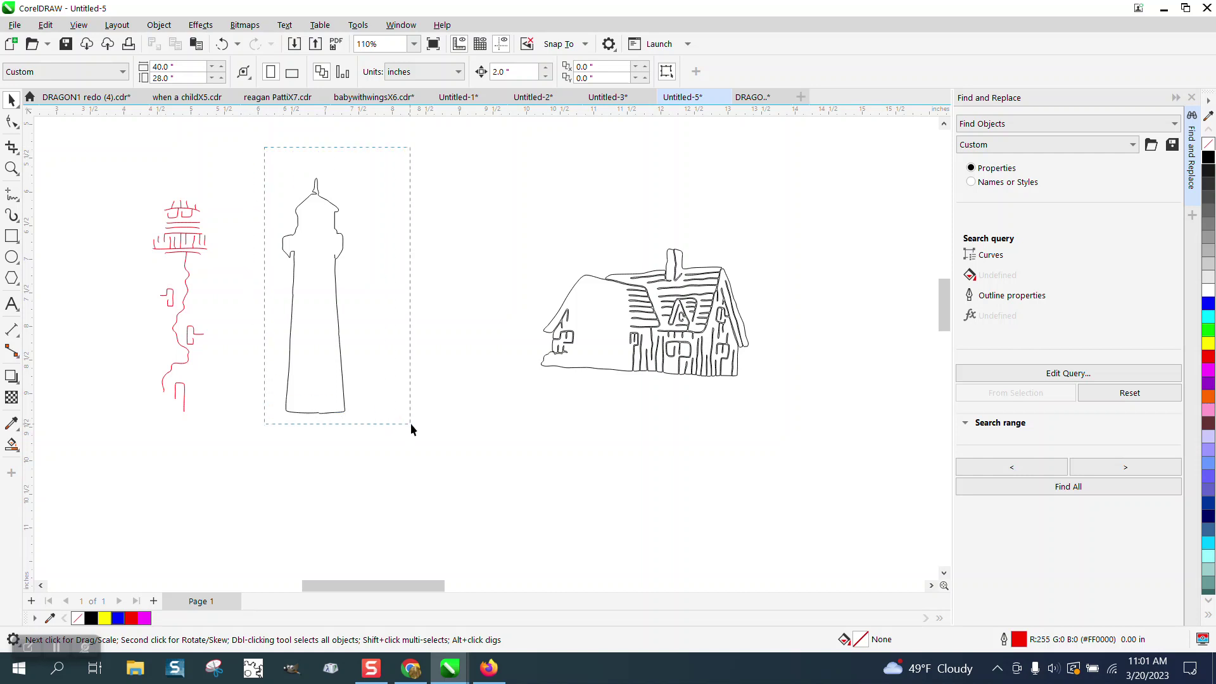
drag(411, 423, 436, 444)
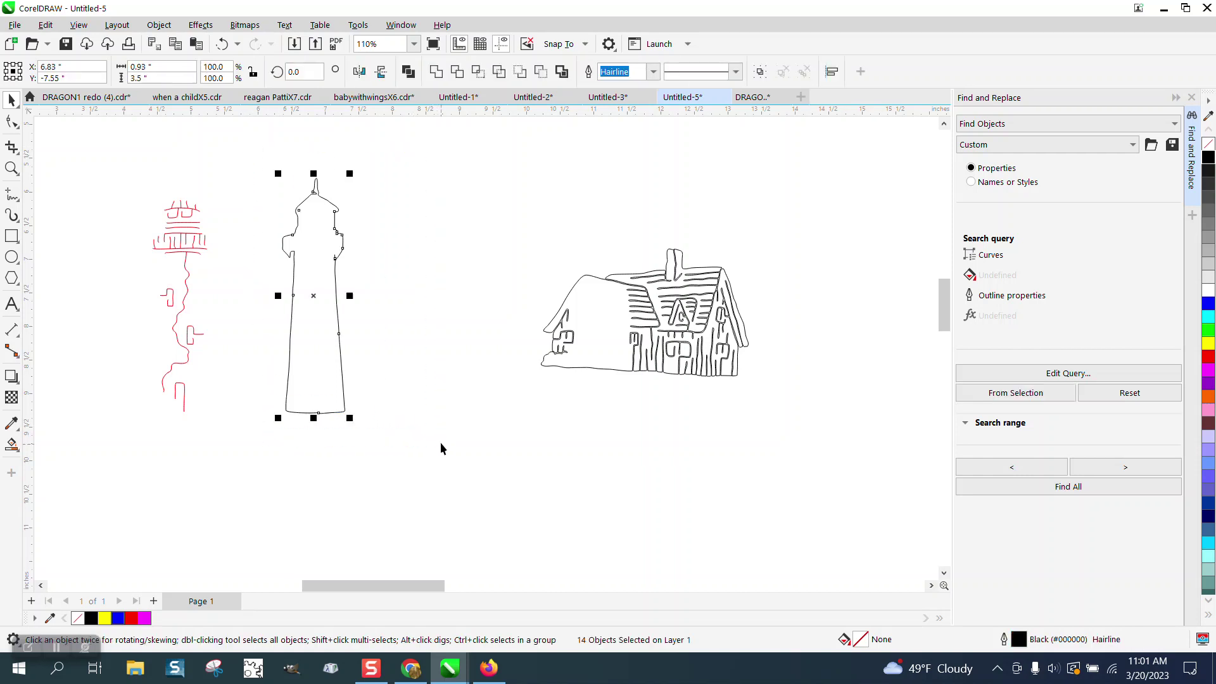
Select all lighthouse nodes with the Shape tool and apply Join Curves, merging 14 pieces into 3
click(12, 123)
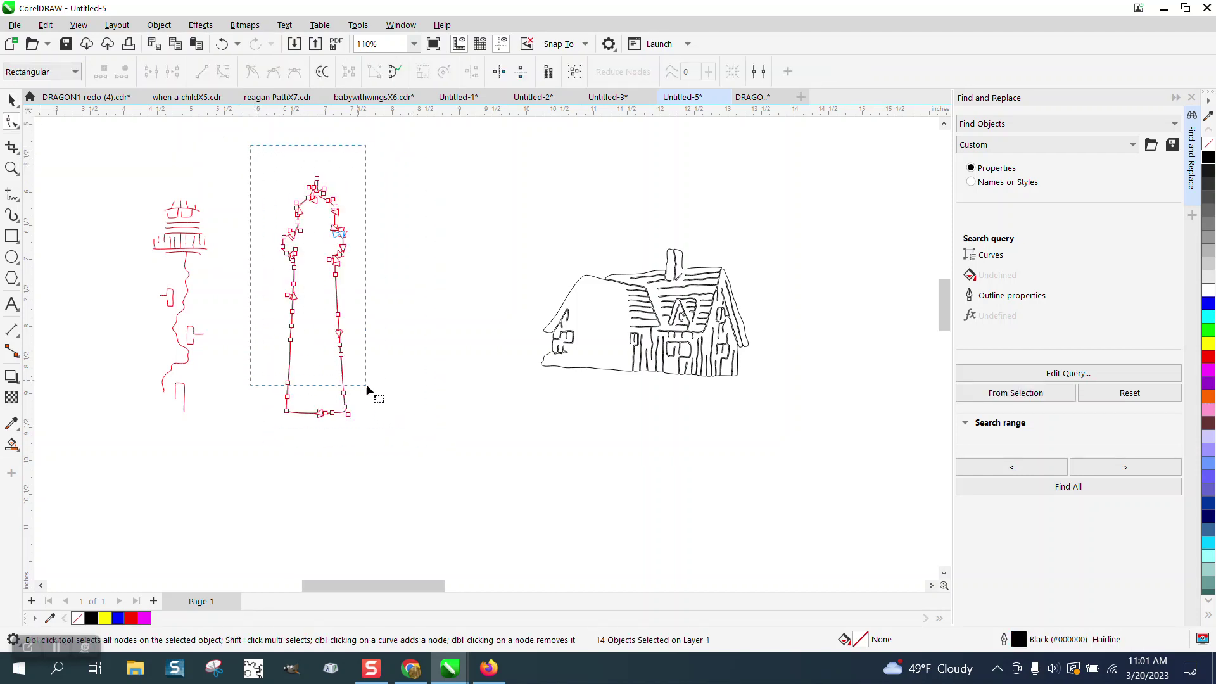
drag(420, 437, 422, 442)
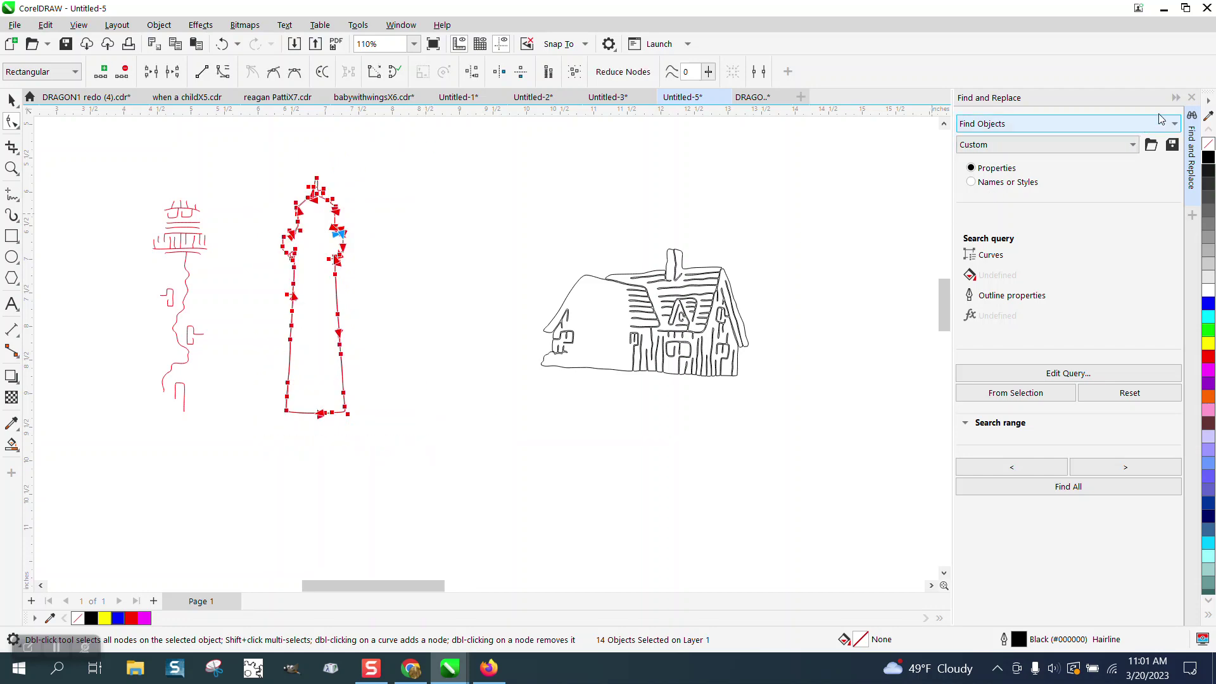
click(1193, 99)
click(400, 25)
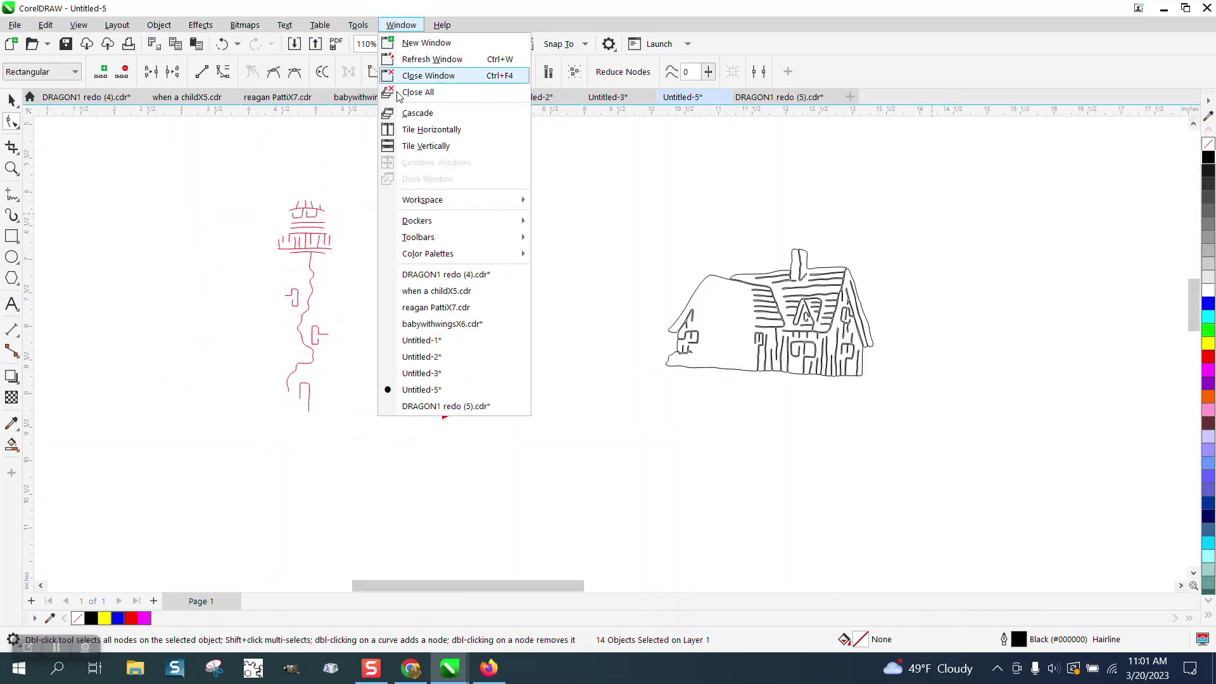
mouse_move(418, 221)
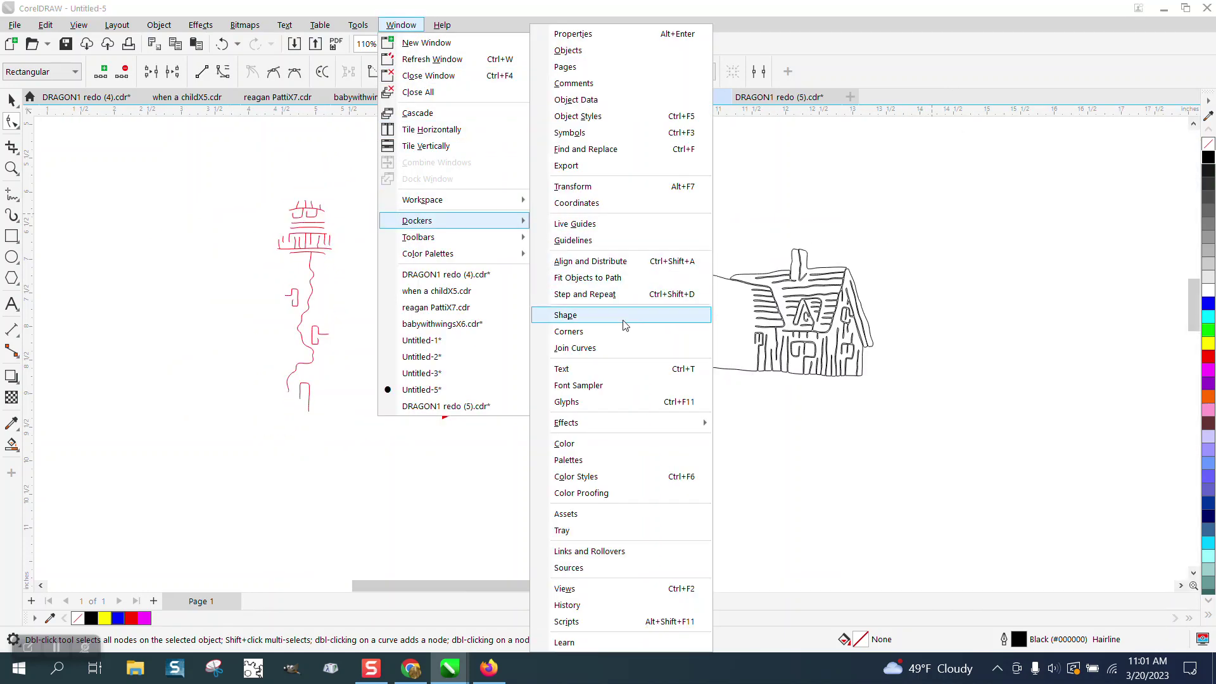
click(586, 349)
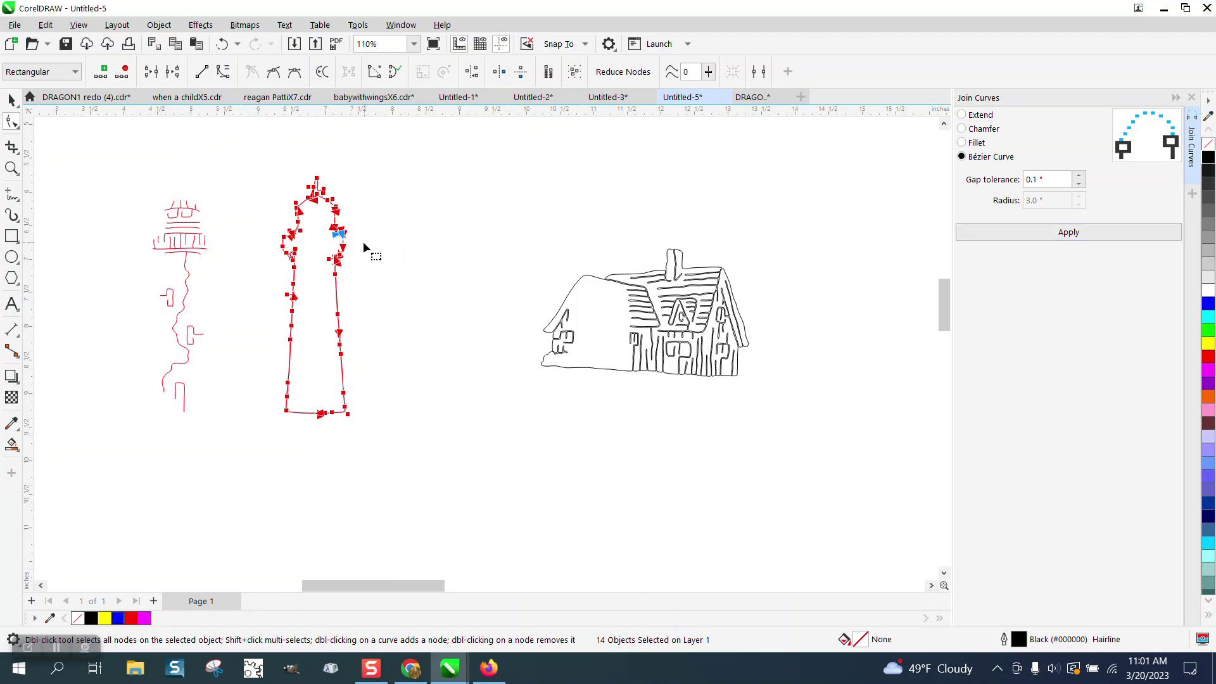
click(1079, 233)
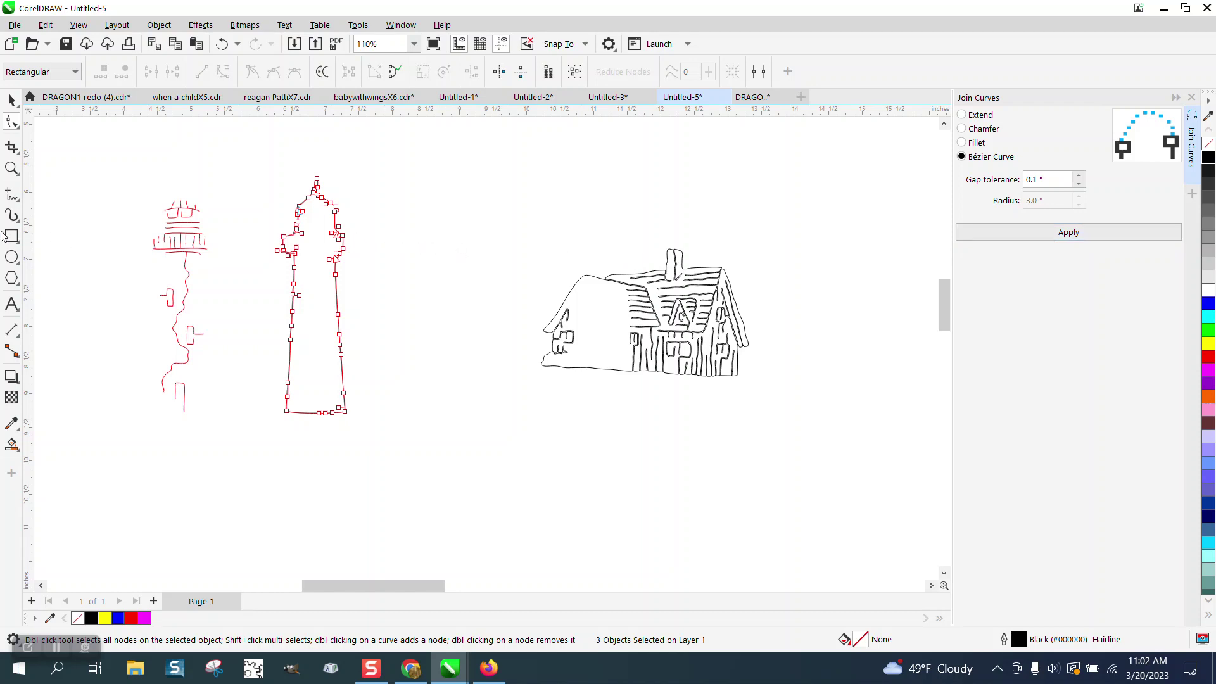
Smart Fill the lighthouse, nudge the new shape 2 inches right, and give it no fill and a black outline
click(12, 445)
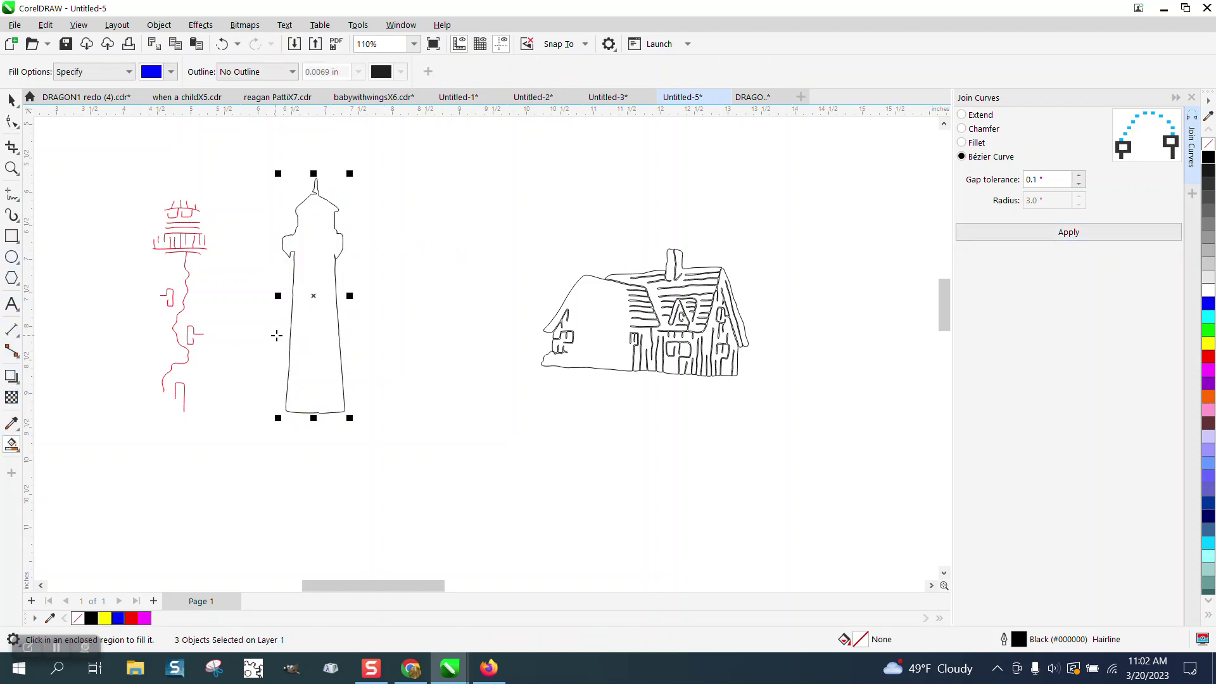
click(308, 335)
click(11, 100)
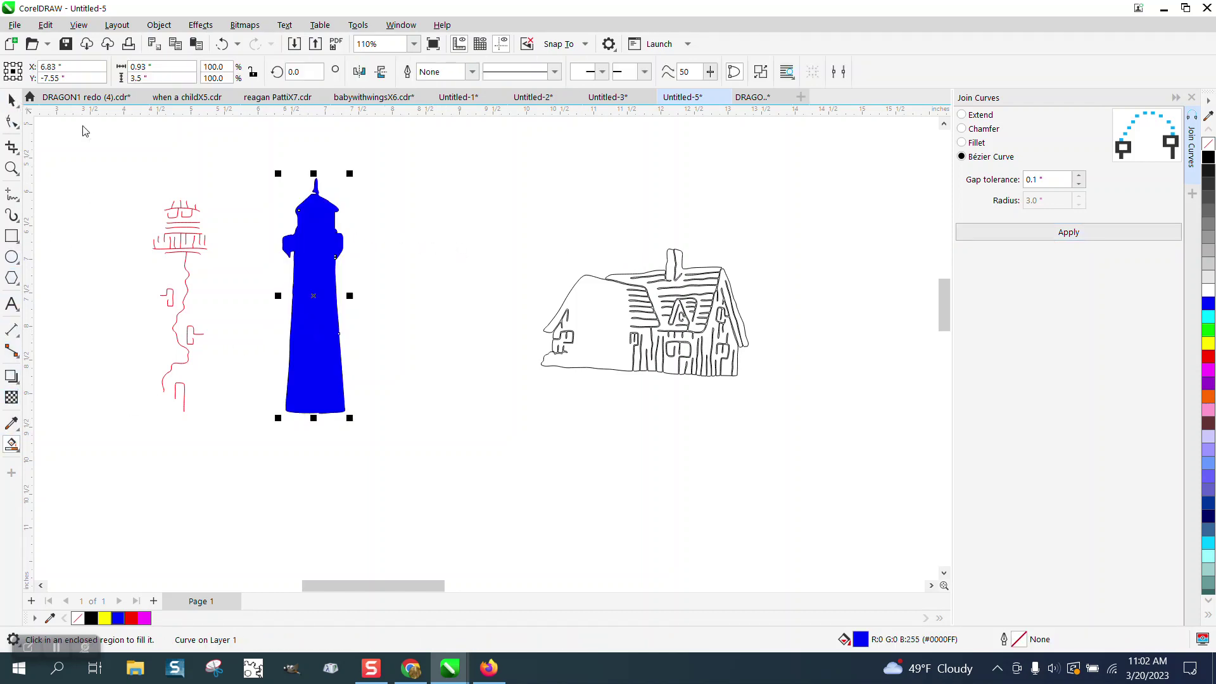
key(Right)
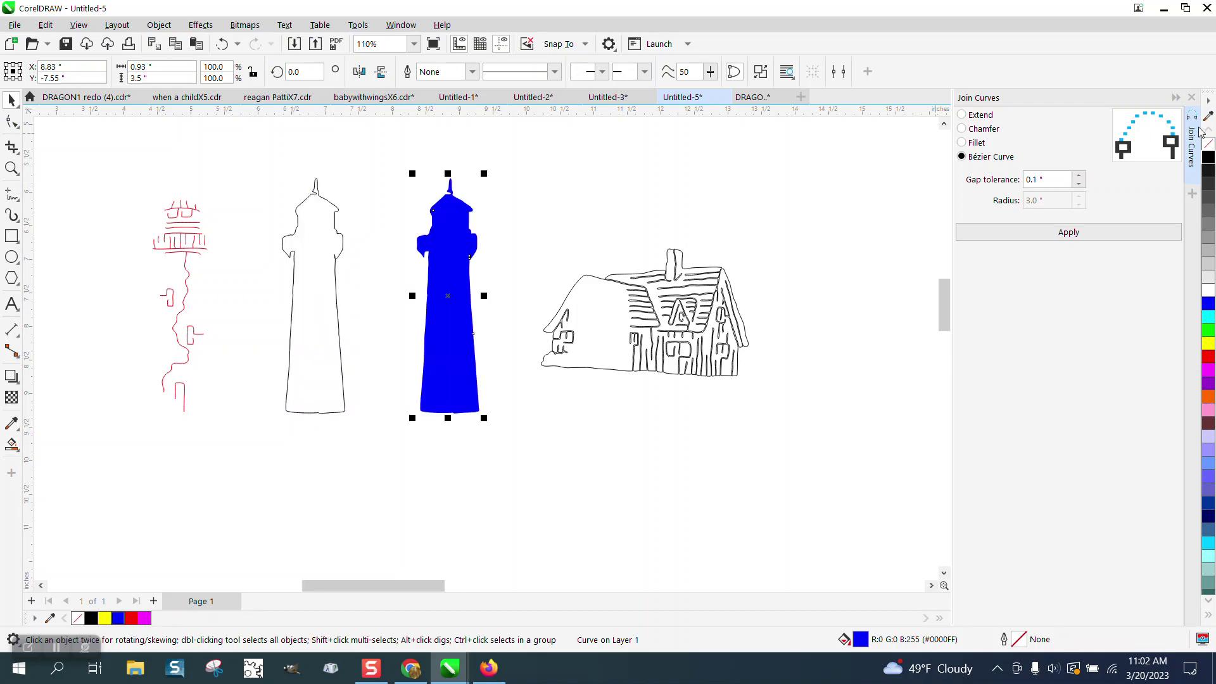
click(1208, 144)
right_click(1207, 157)
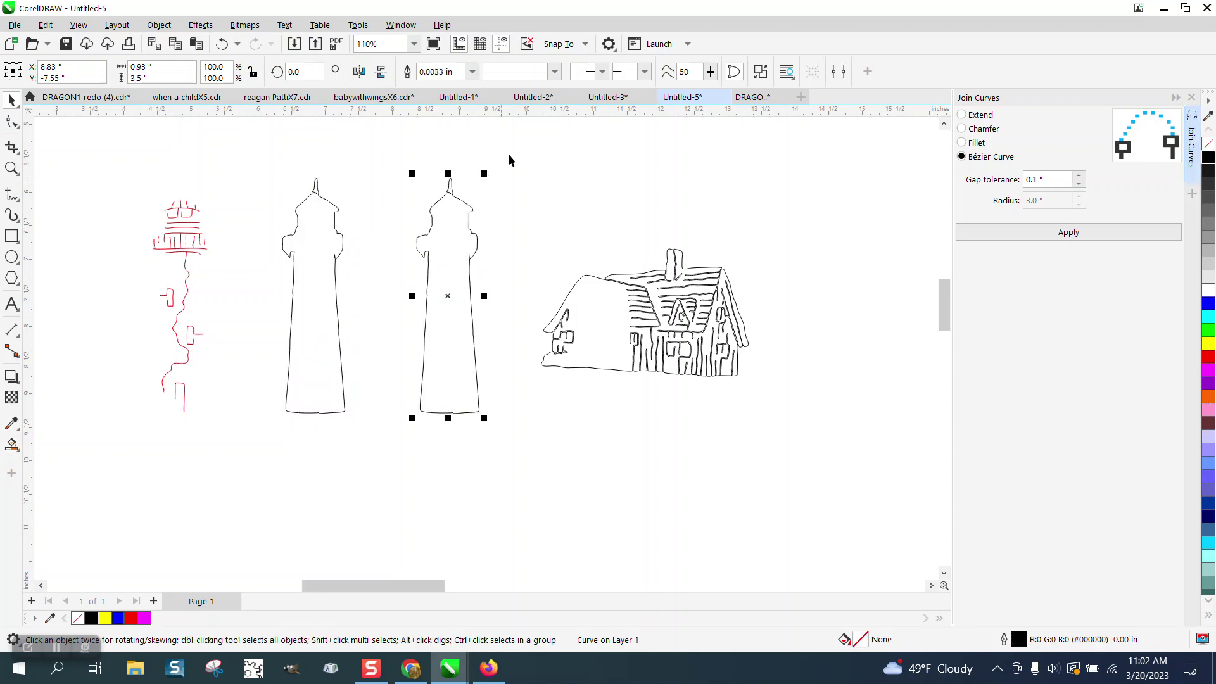
Delete the original lighthouse lines and reselect the new outline shape
drag(270, 141, 385, 442)
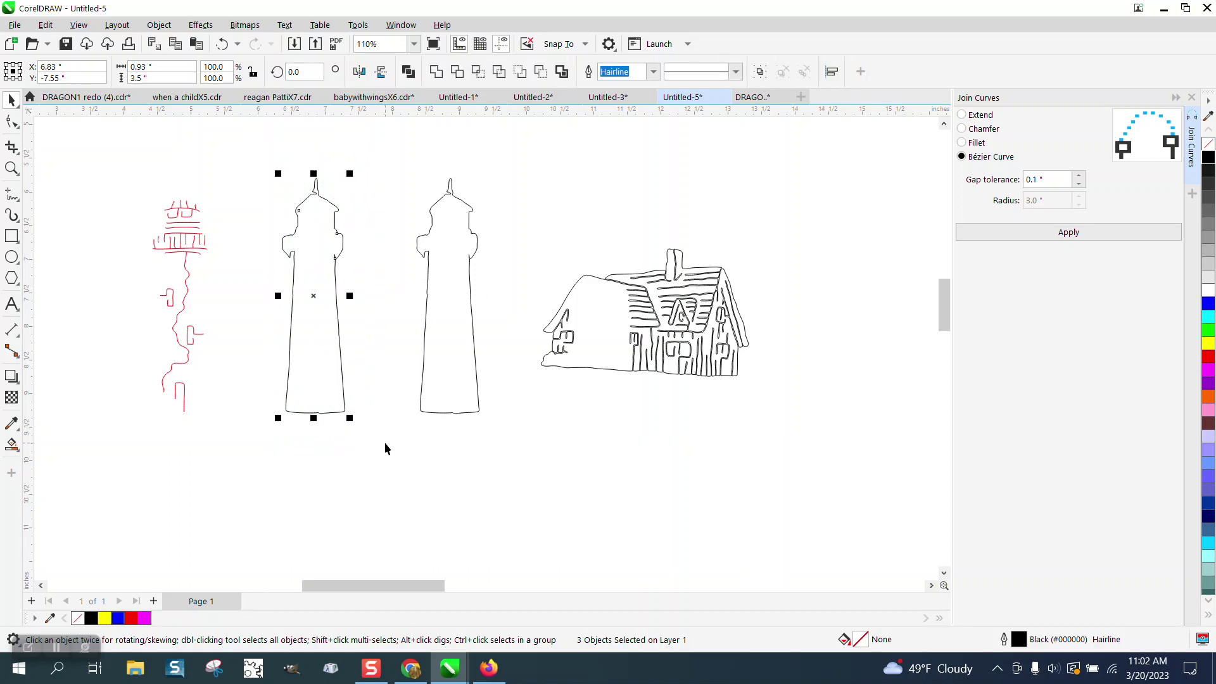
key(Delete)
click(454, 314)
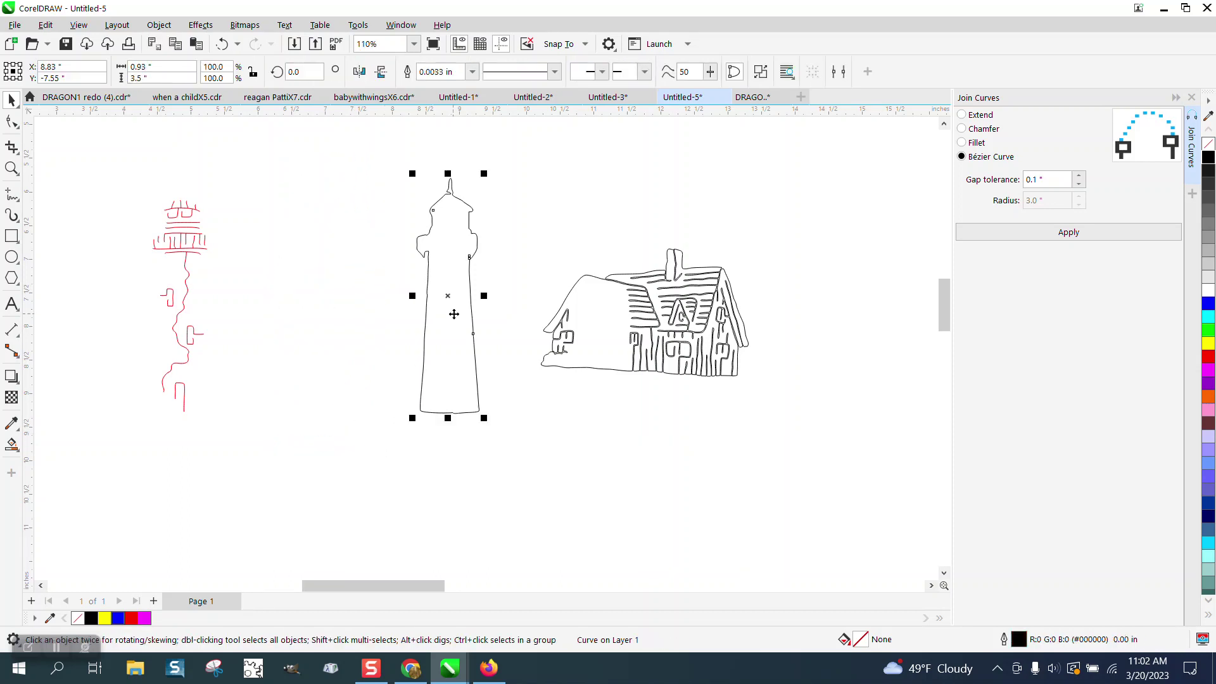
click(471, 72)
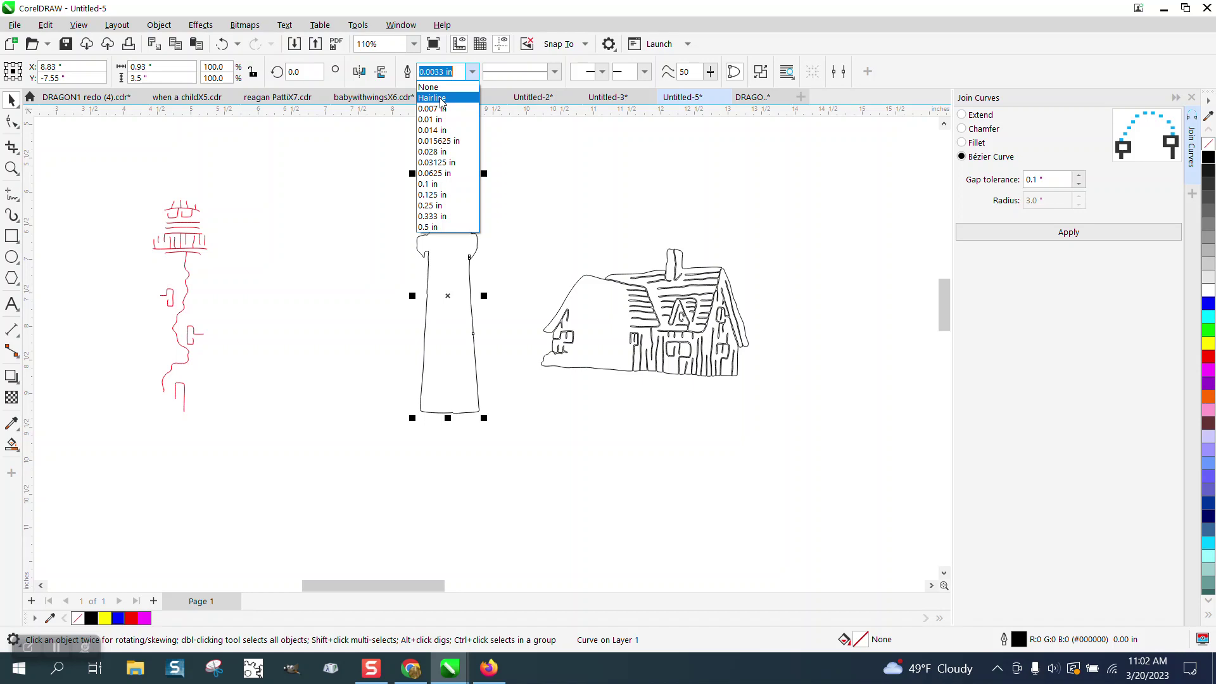
Give the lighthouse outline Hairline width, then ungroup the red detail drawing via Object > Group > Ungroup
click(441, 99)
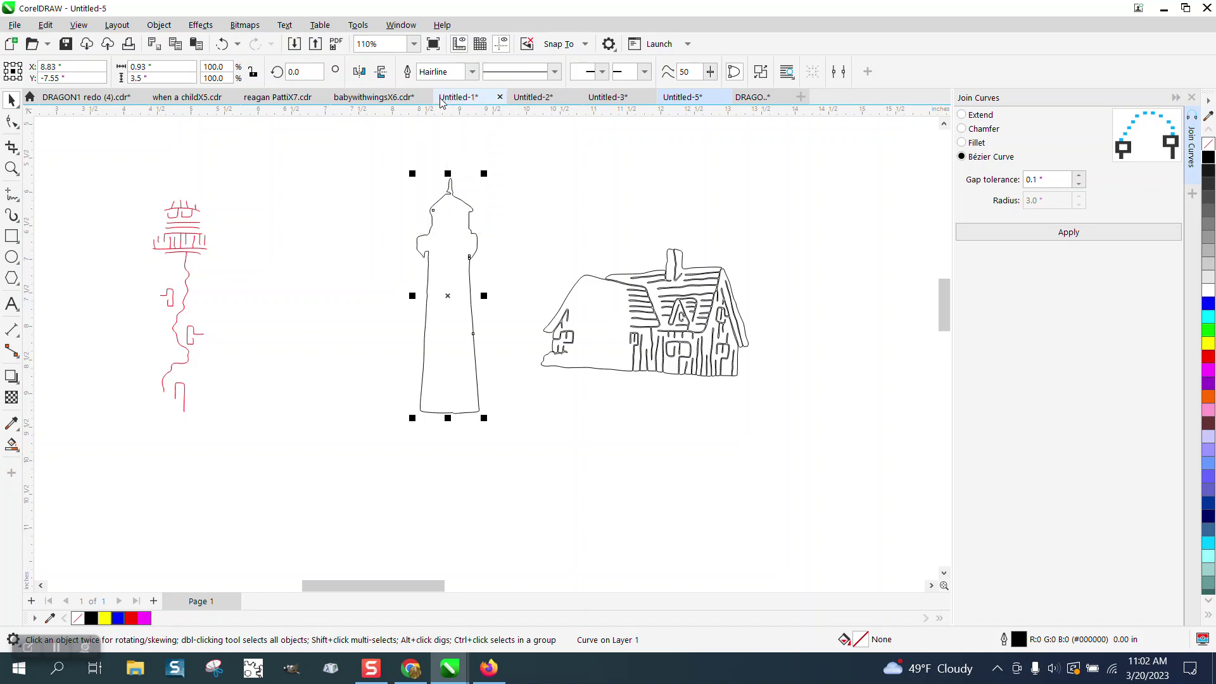
click(199, 212)
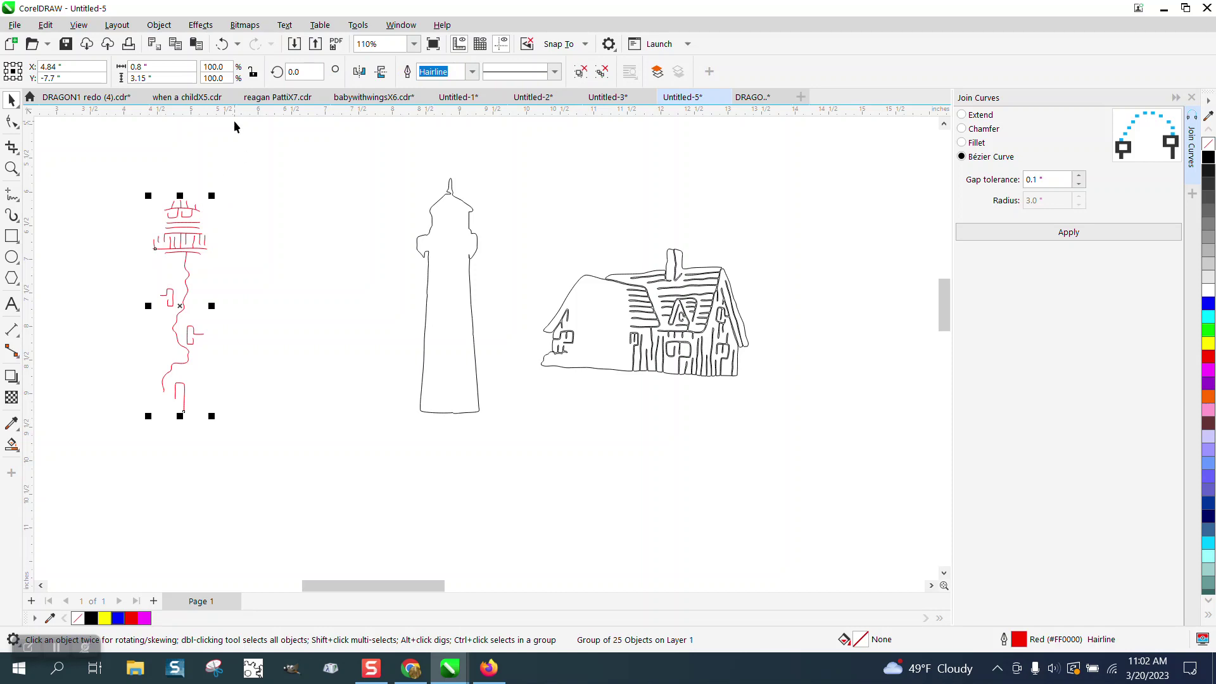
click(159, 25)
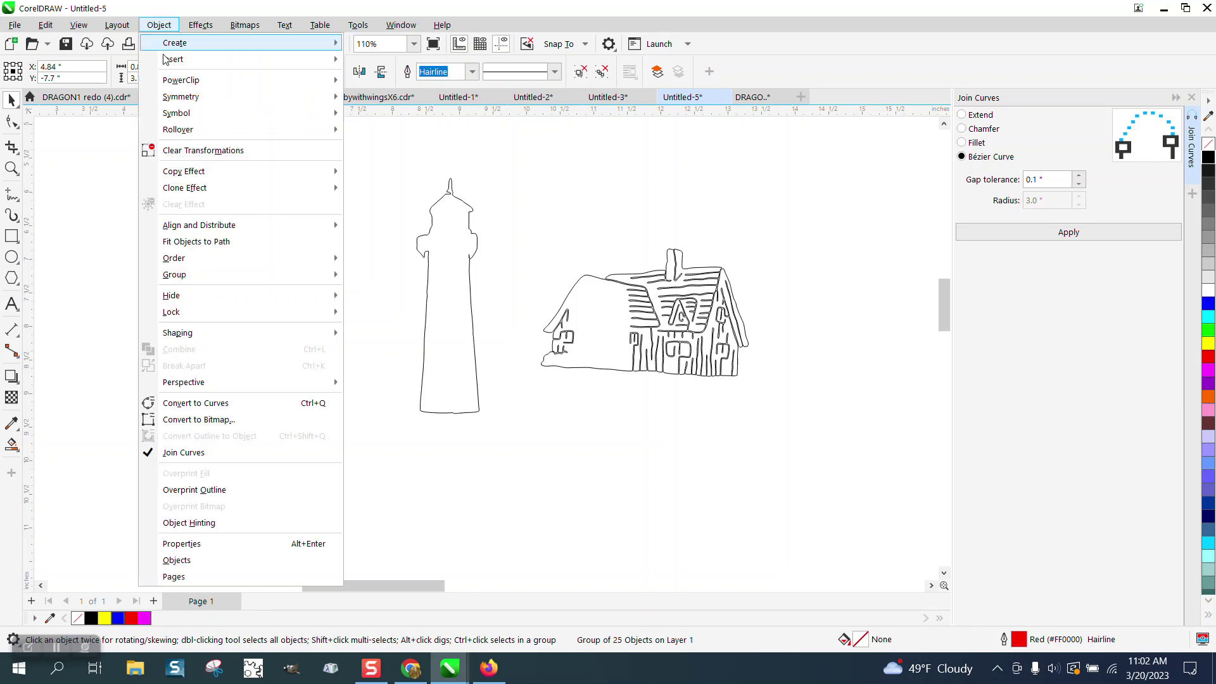
mouse_move(184, 273)
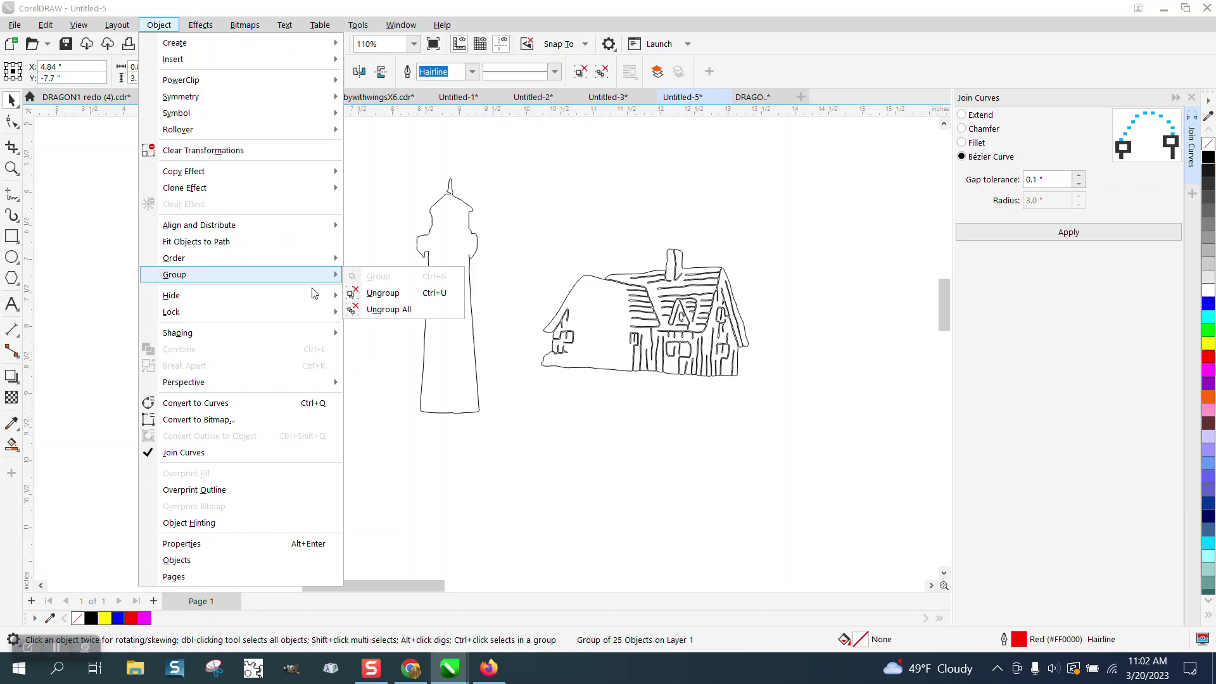
click(382, 292)
Select every node of the red lines and apply Join Curves, producing 11 curves
drag(115, 152, 288, 430)
click(12, 121)
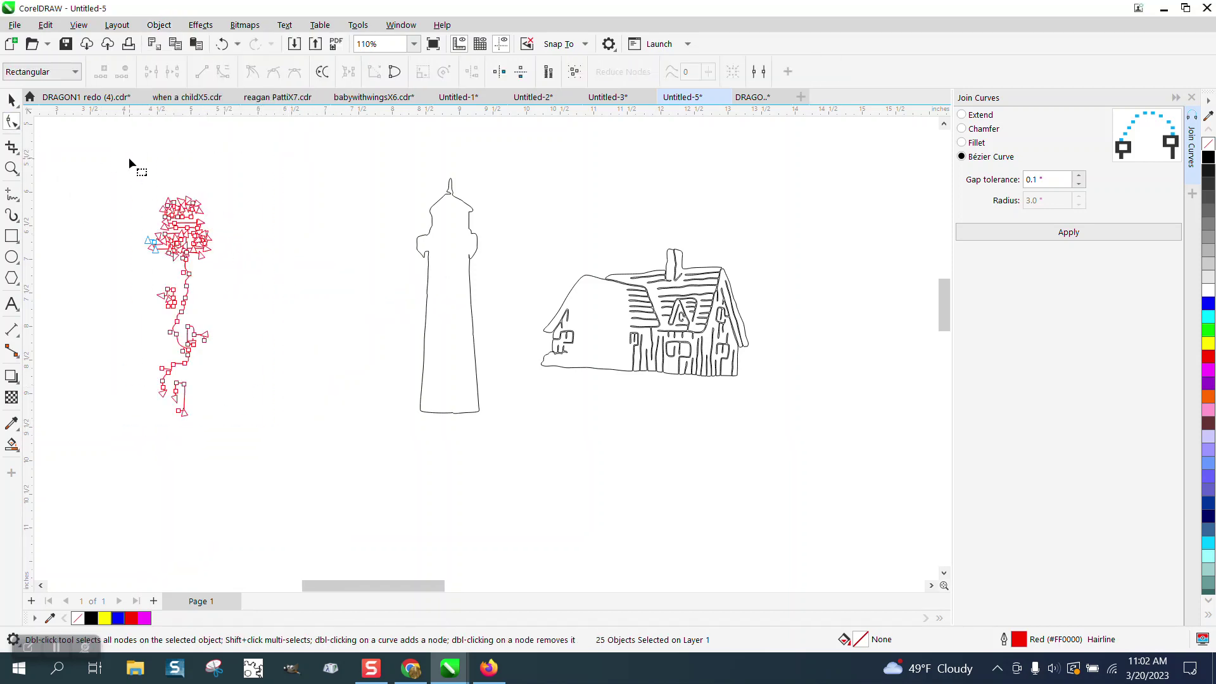
mouse_move(128, 157)
mouse_down()
mouse_move(178, 367)
mouse_move(294, 435)
mouse_up()
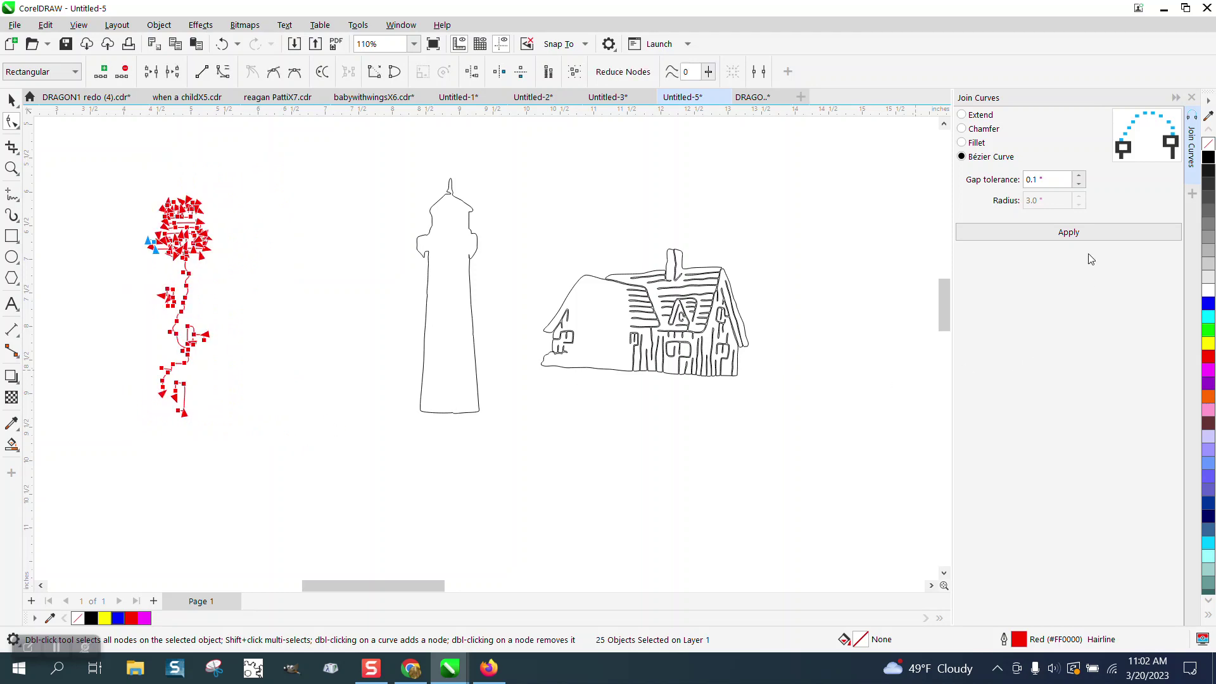
click(1079, 233)
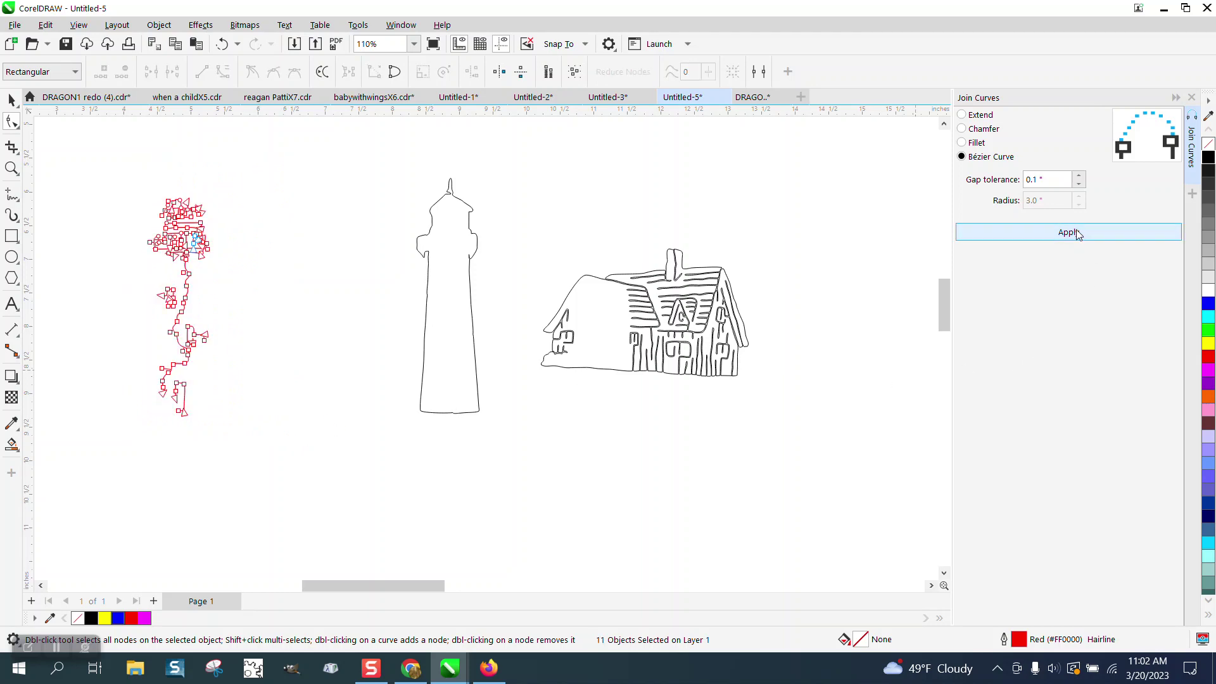
click(12, 168)
drag(147, 193, 276, 268)
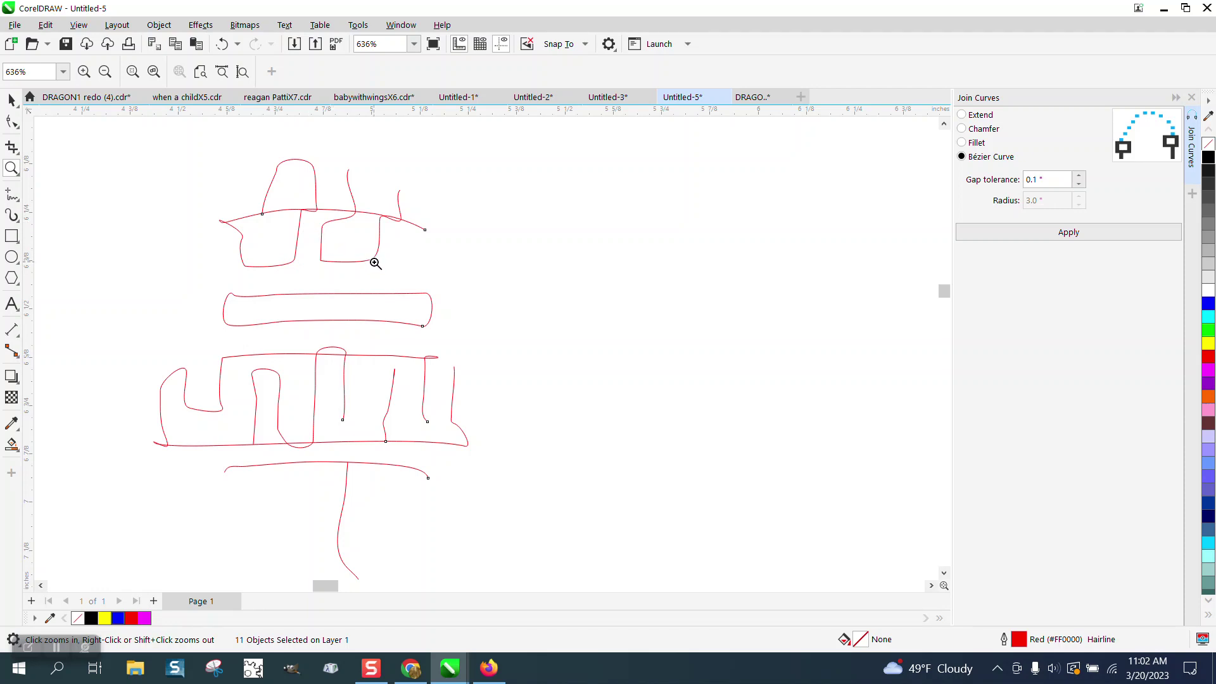
Undo, redo, and undo the join again to restore 25 separate red lines
click(222, 46)
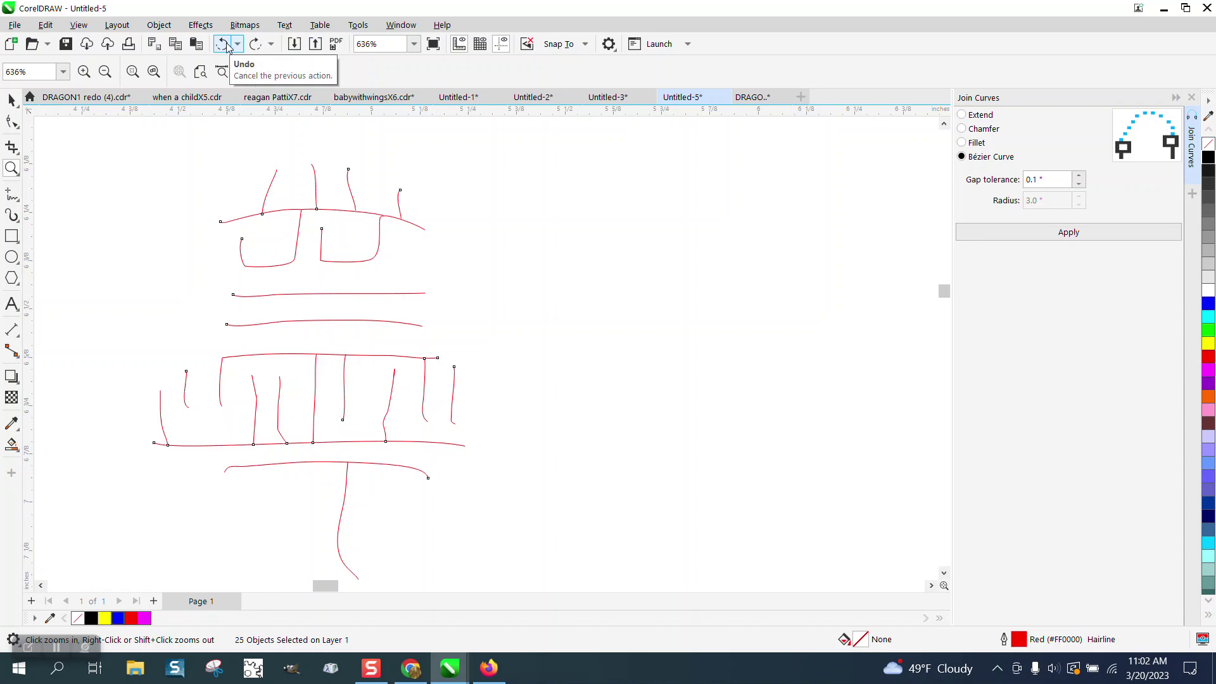
click(256, 45)
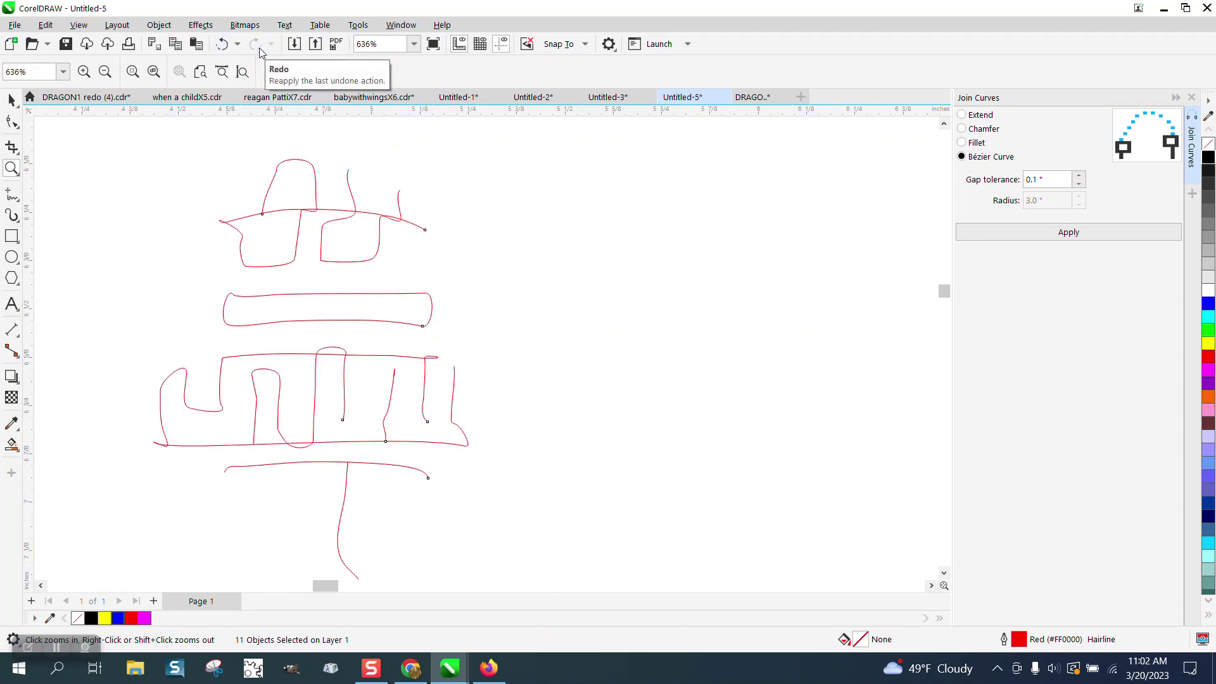
click(224, 47)
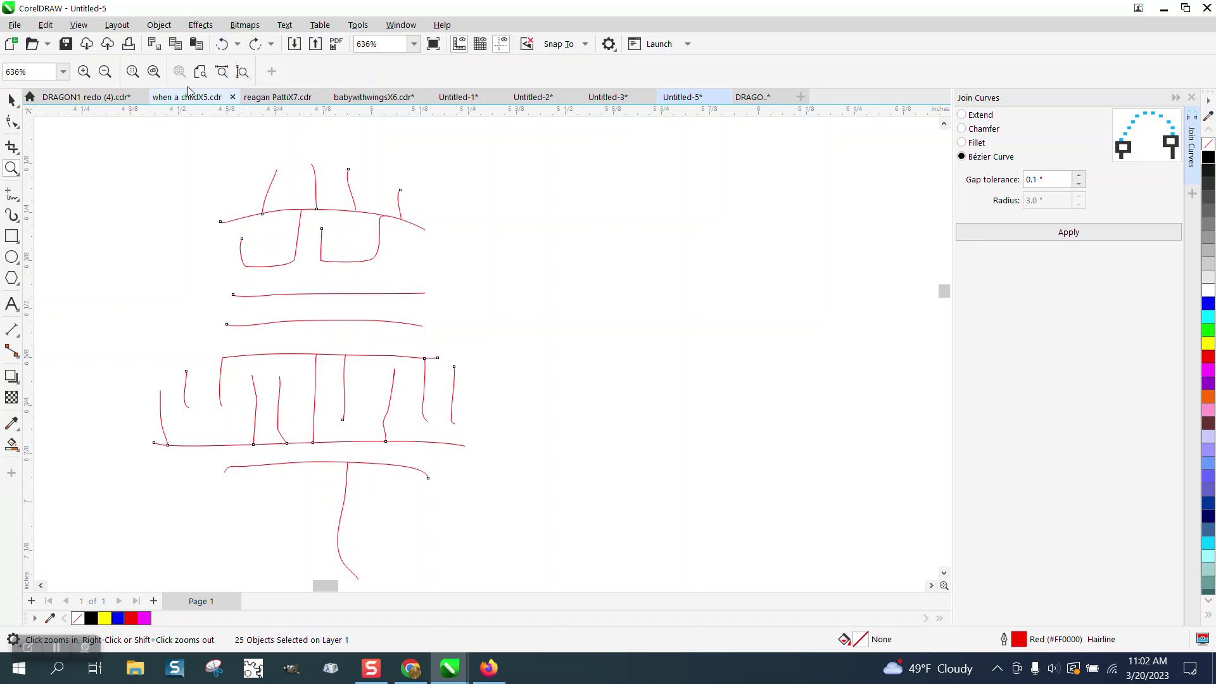
Set the Join Curves gap tolerance to 0.0 inches
double_click(1047, 179)
text(.01)
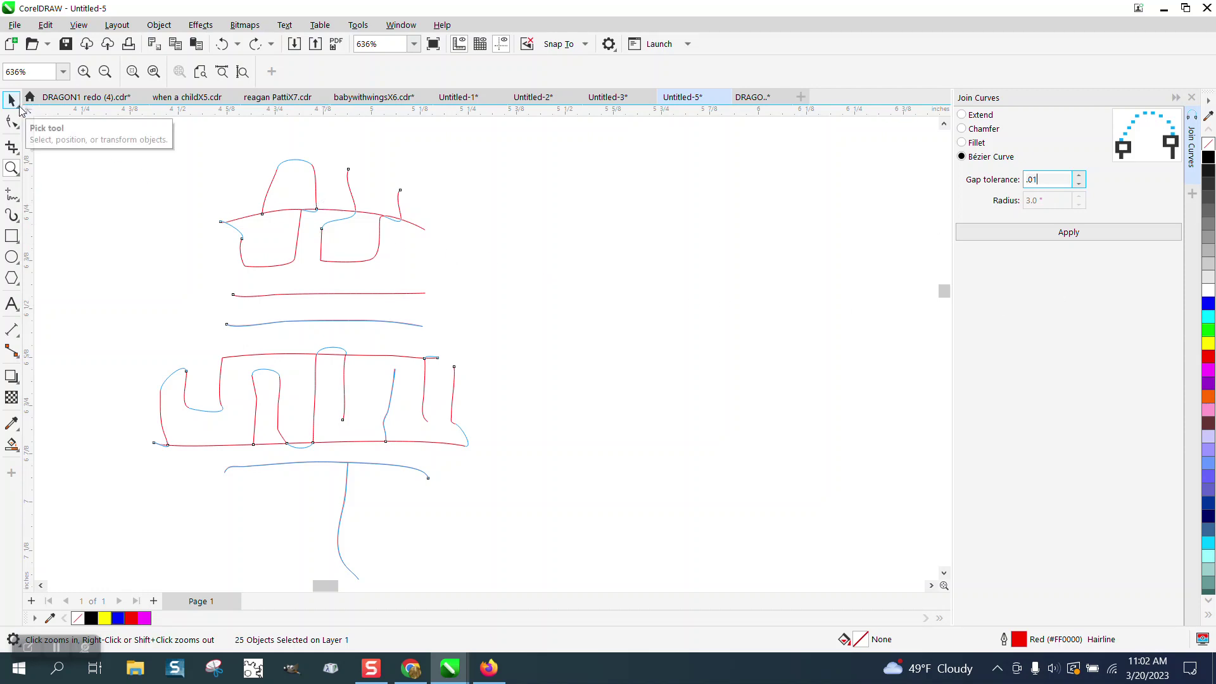
click(12, 100)
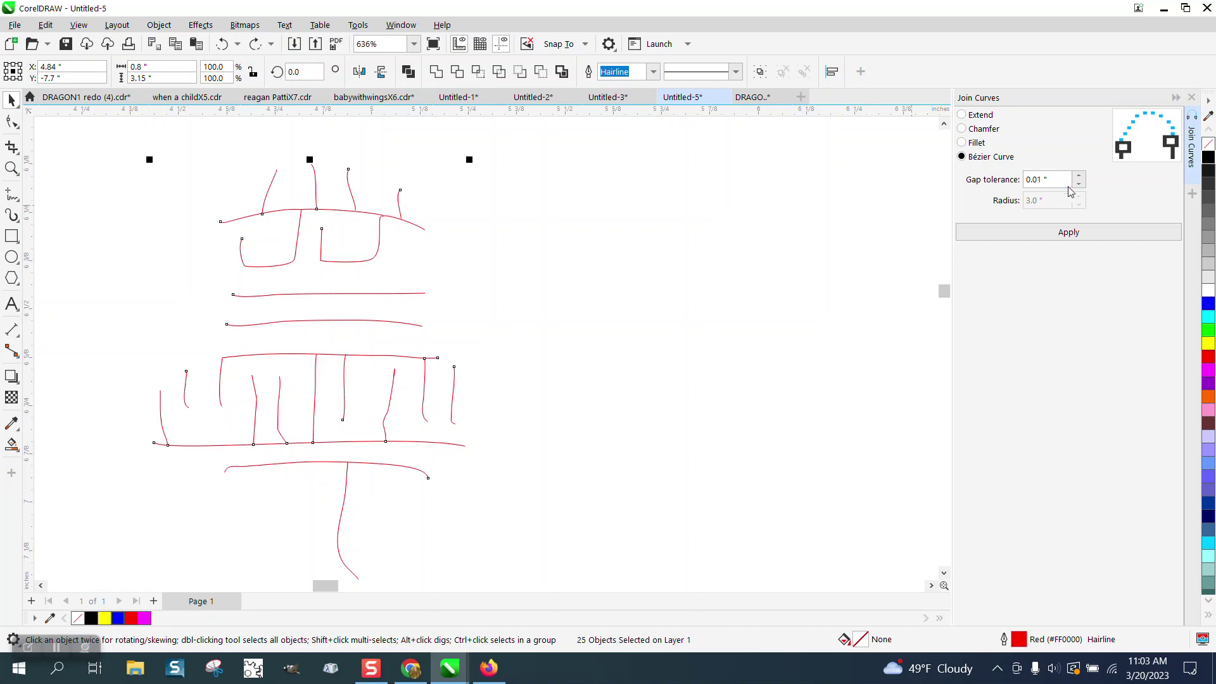
drag(1066, 180, 1010, 183)
text(.0)
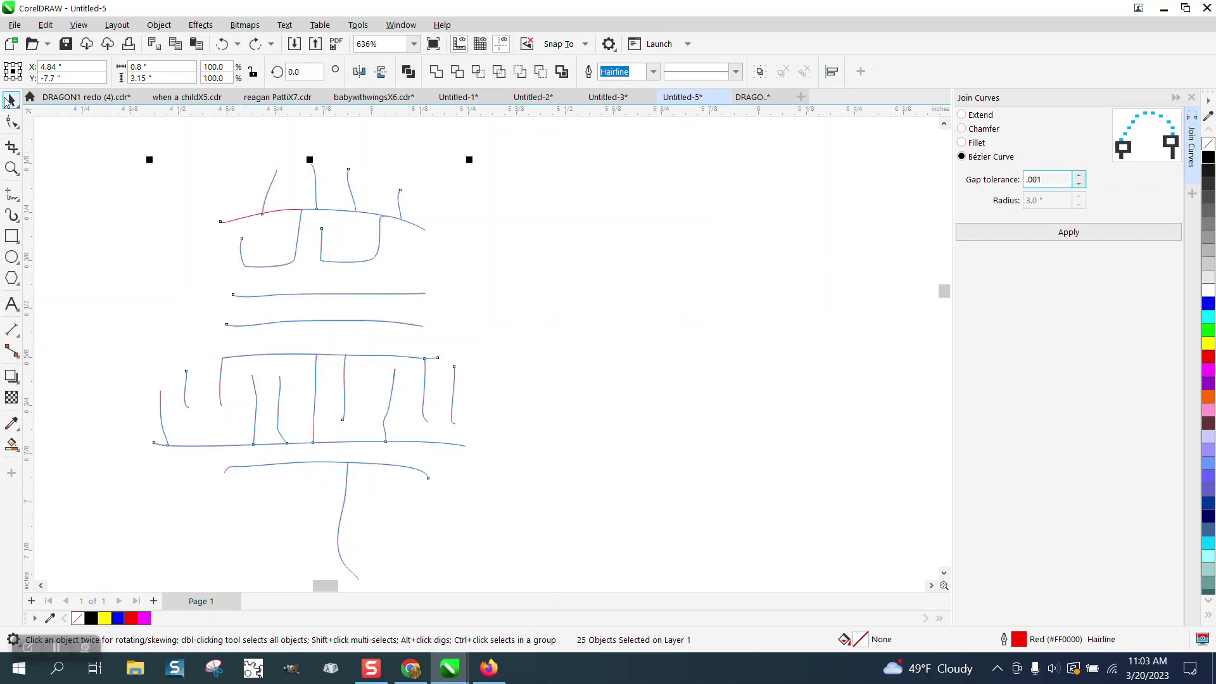
key(Return)
scroll(95, 161, down, 10)
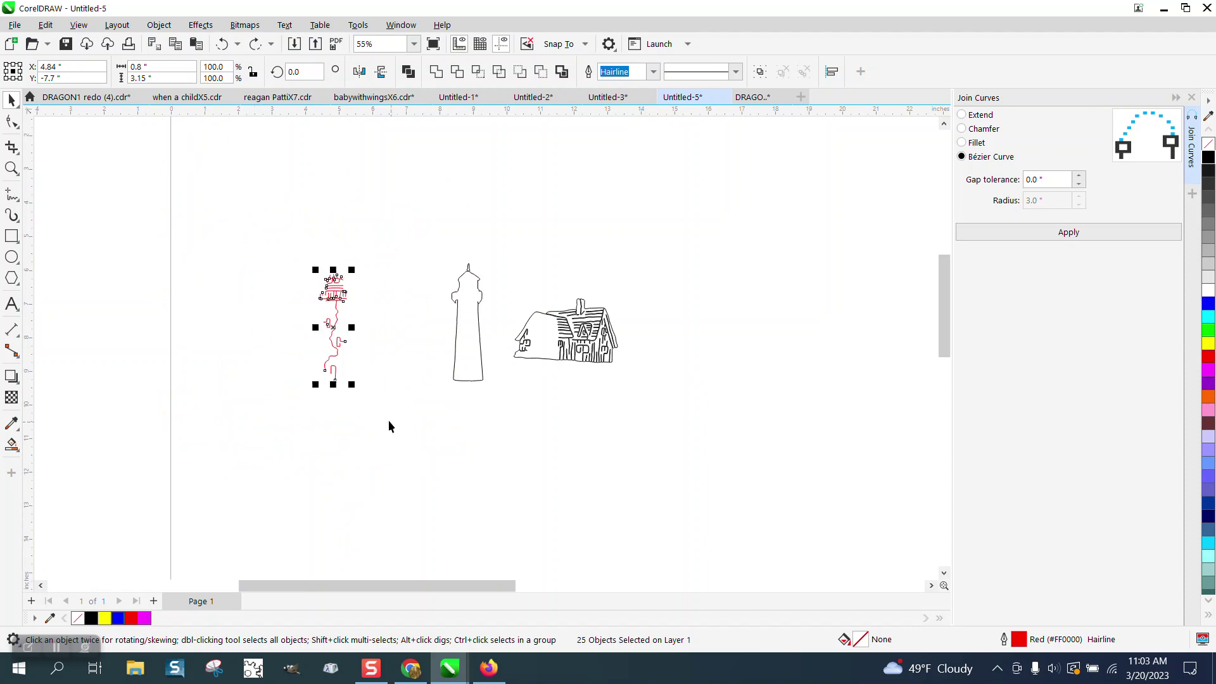
Join all red curve nodes at zero gap tolerance and zoom into a top junction to check it
key(ctrl+a)
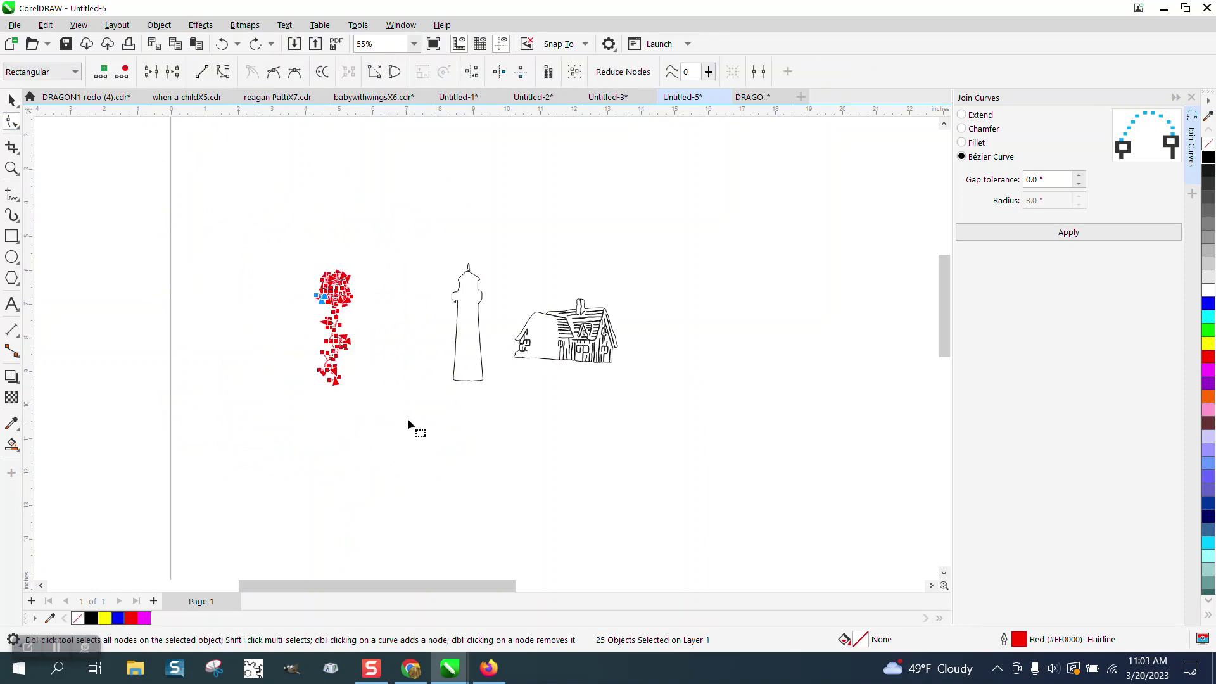
click(1029, 235)
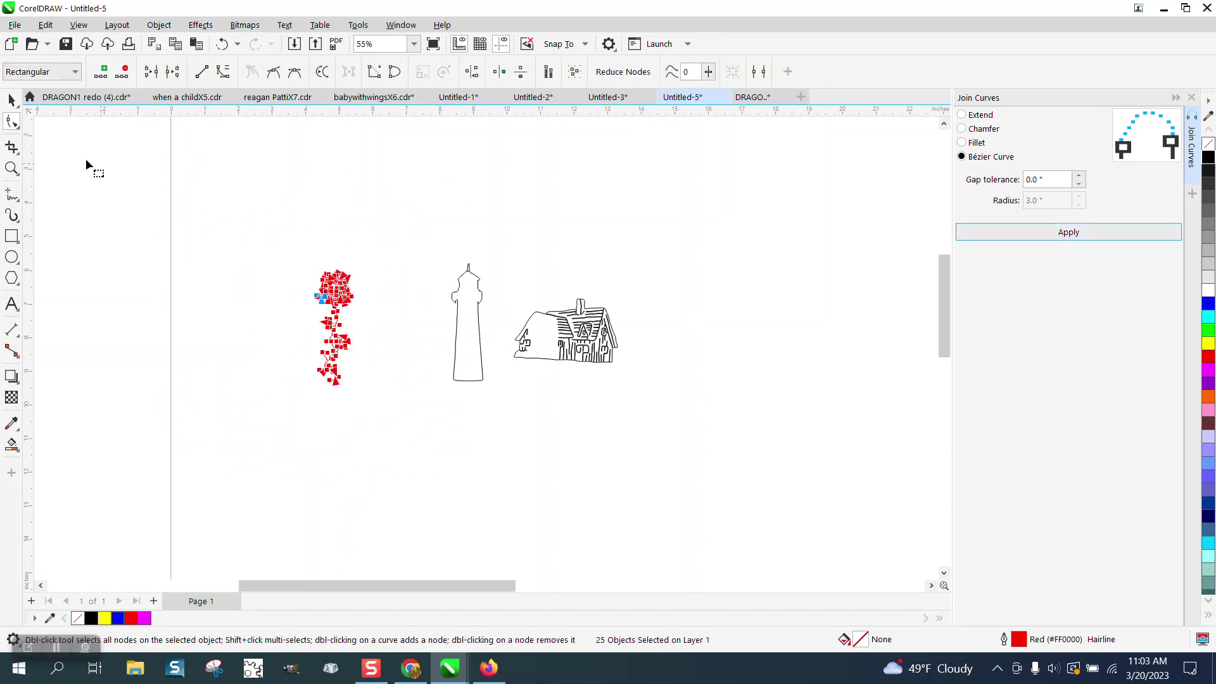
click(11, 168)
drag(304, 272, 399, 322)
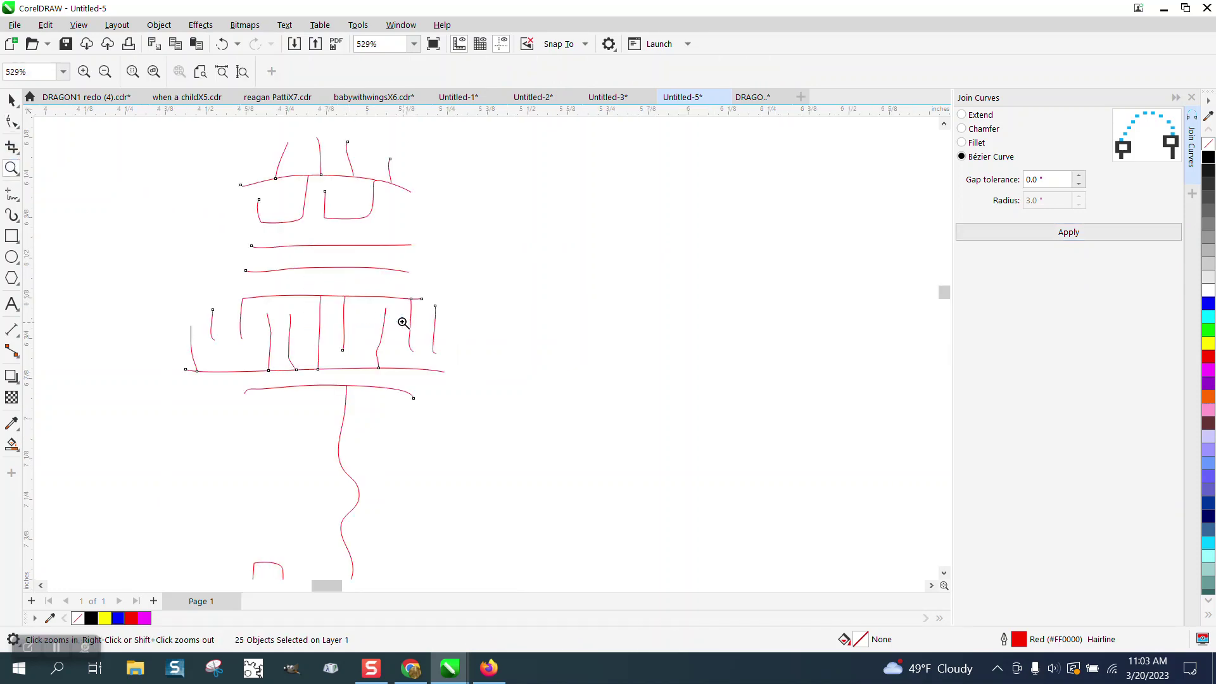
drag(372, 171, 392, 193)
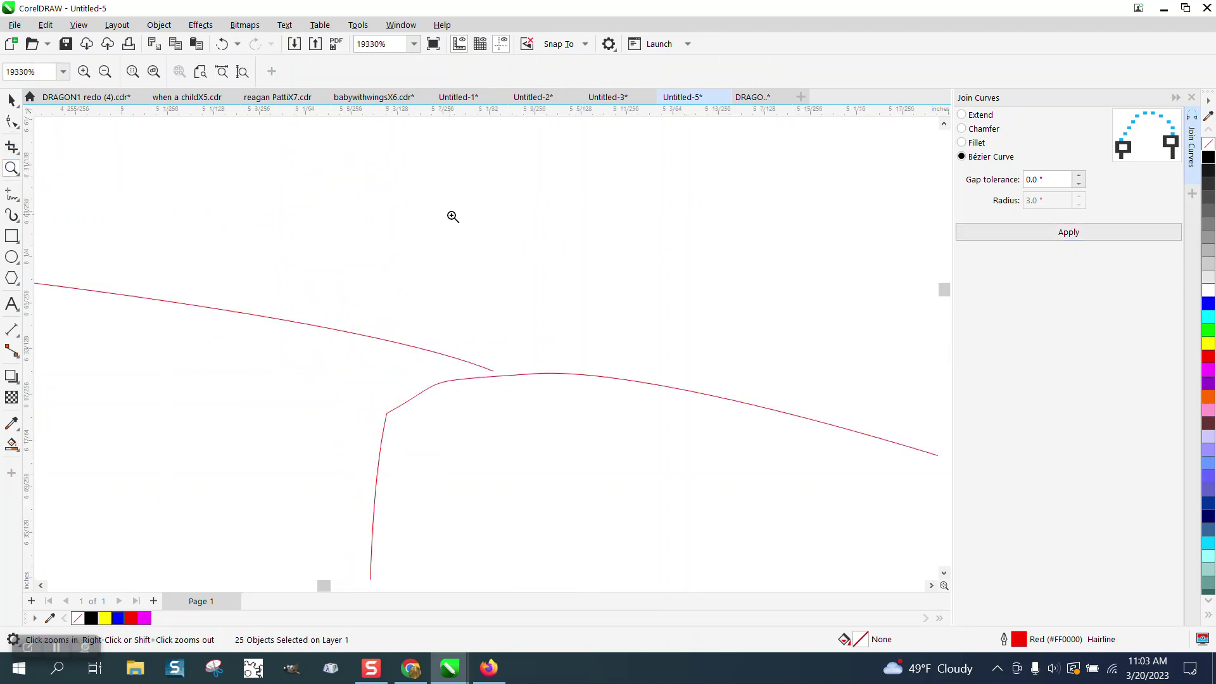
scroll(487, 364, down, 6)
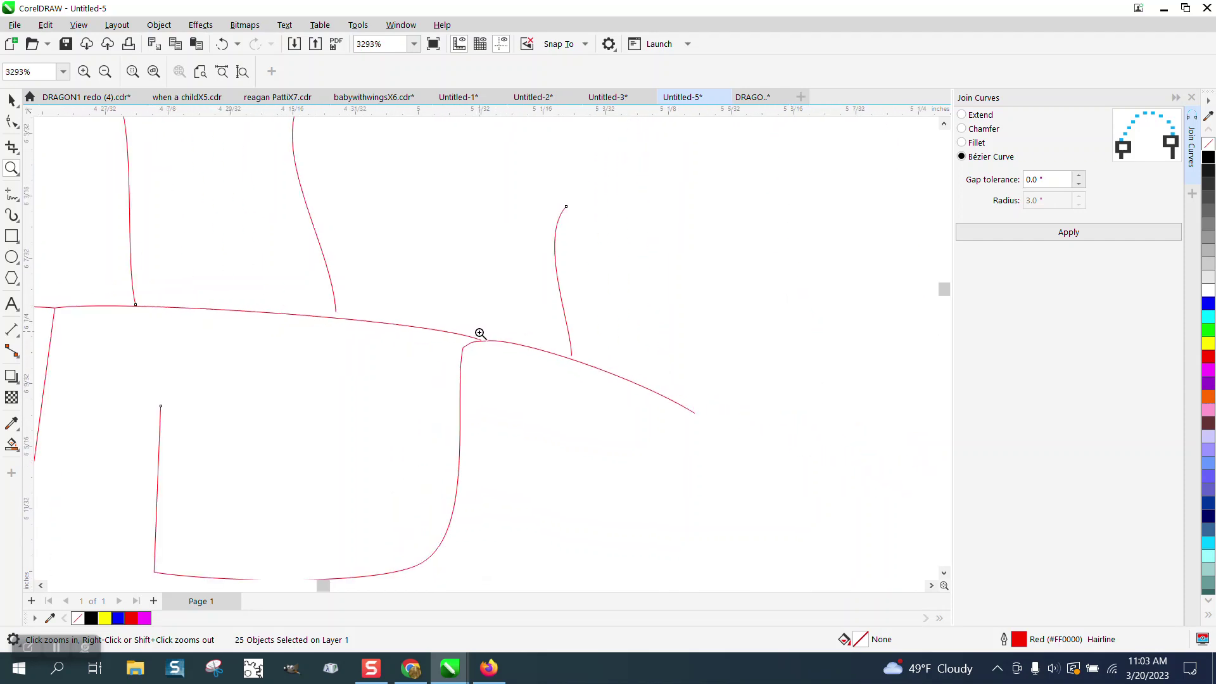
scroll(480, 333, down, 3)
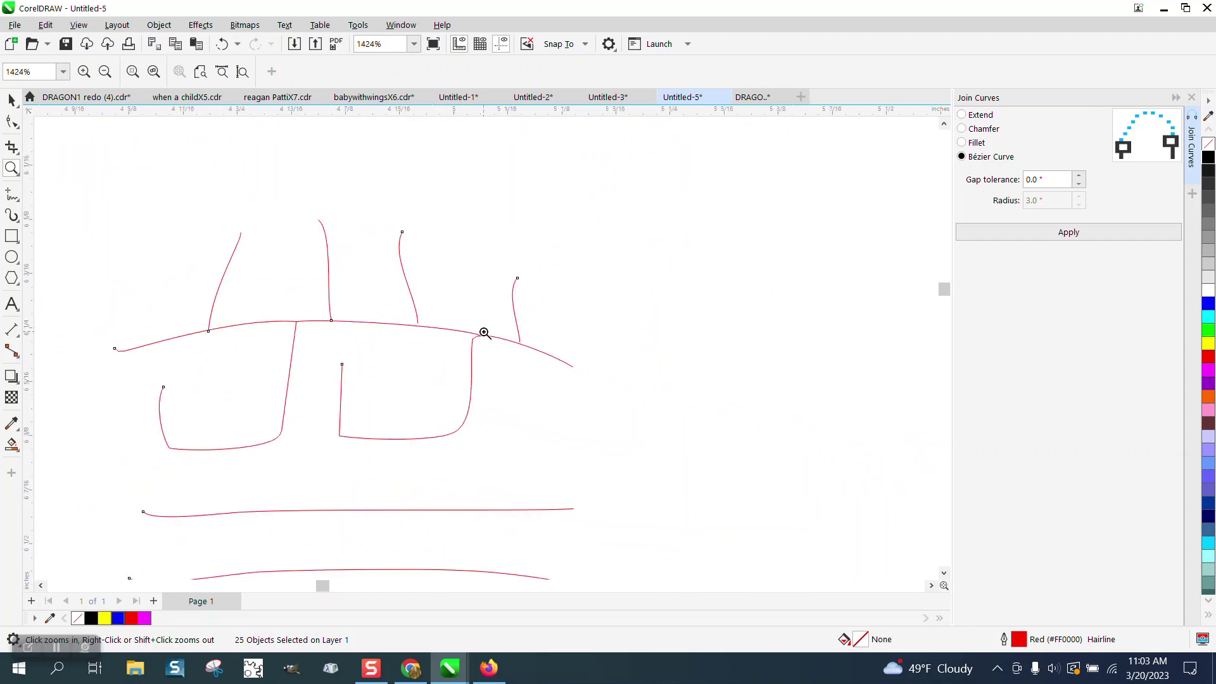
Undo four steps back to the grouped red drawing and retype the gap tolerance as .01
click(222, 43)
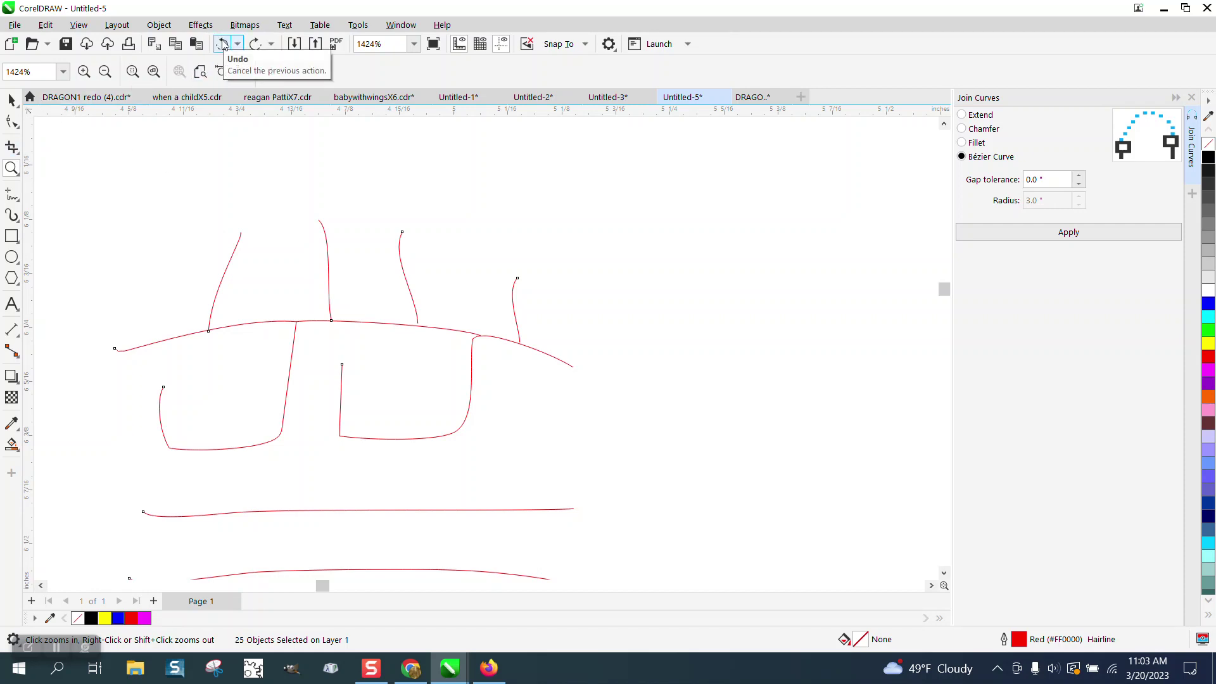
click(223, 43)
click(225, 45)
click(229, 50)
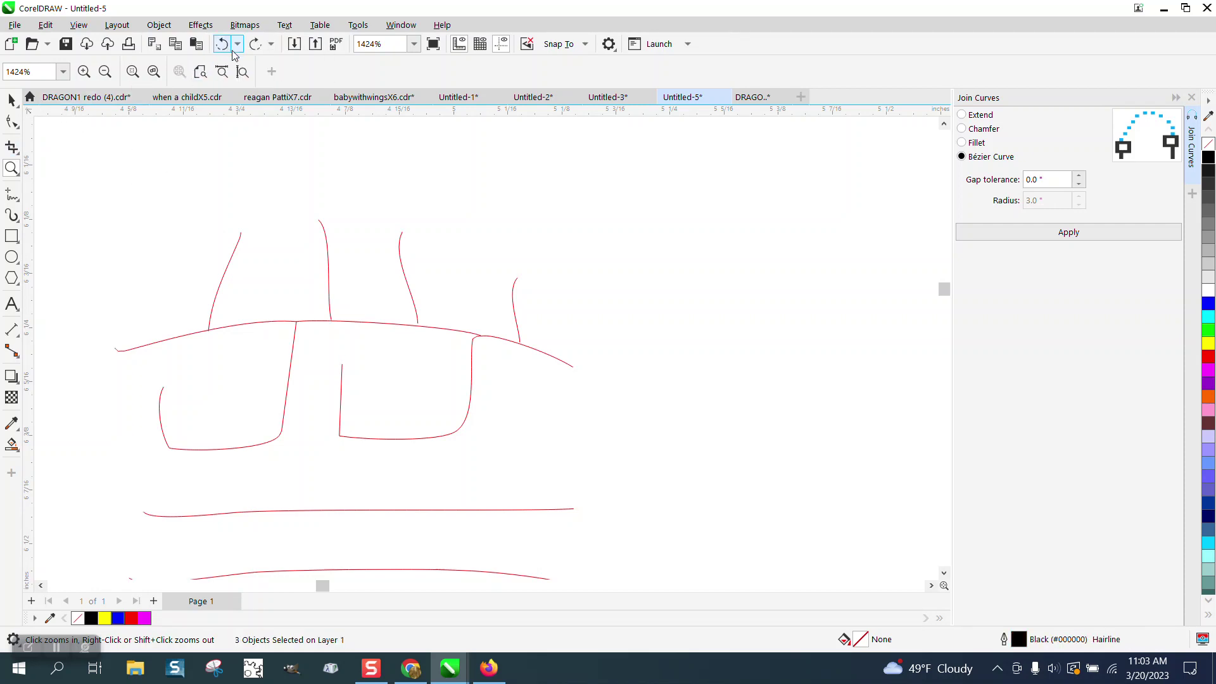
scroll(307, 143, down, 3)
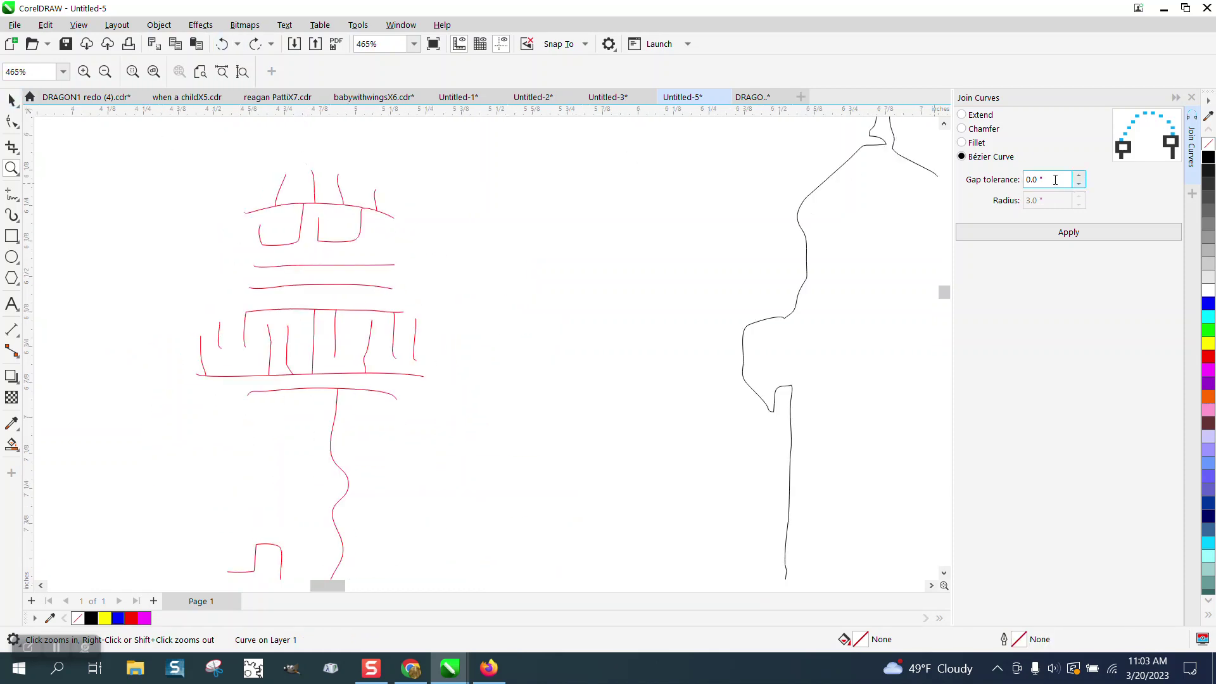
drag(1055, 180, 1006, 181)
text(.)
Select the red detail group and ungroup it into 25 separate curves
click(11, 100)
scroll(352, 119, down, 3)
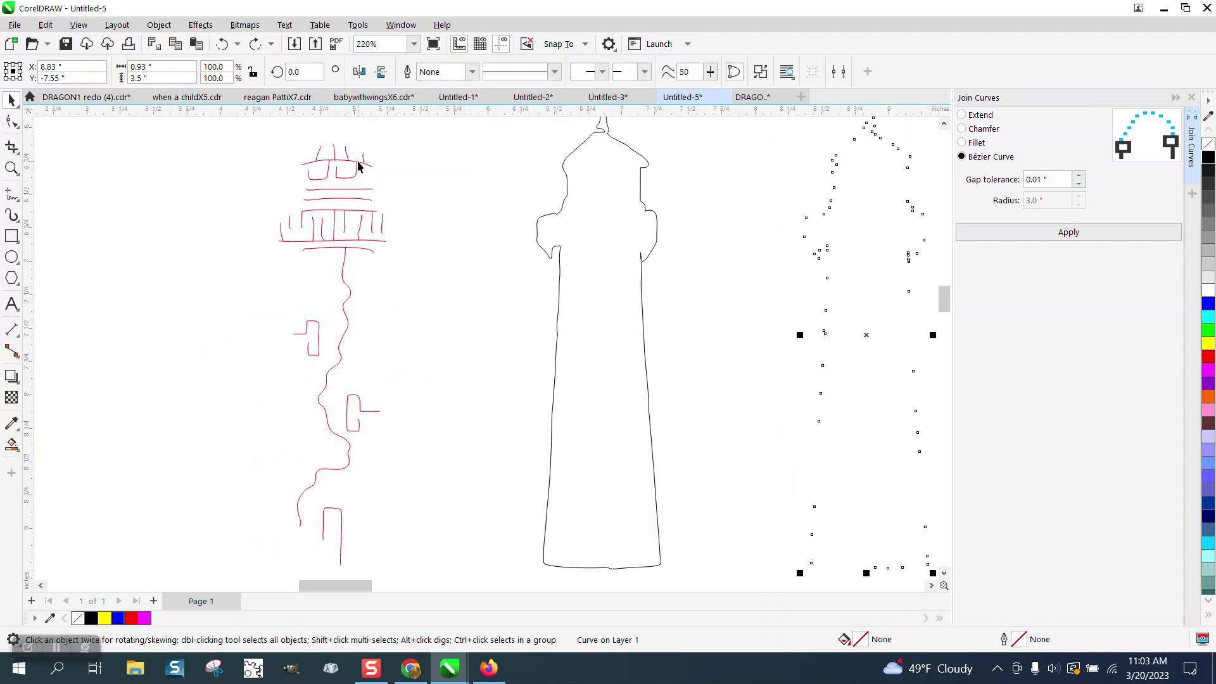
click(357, 166)
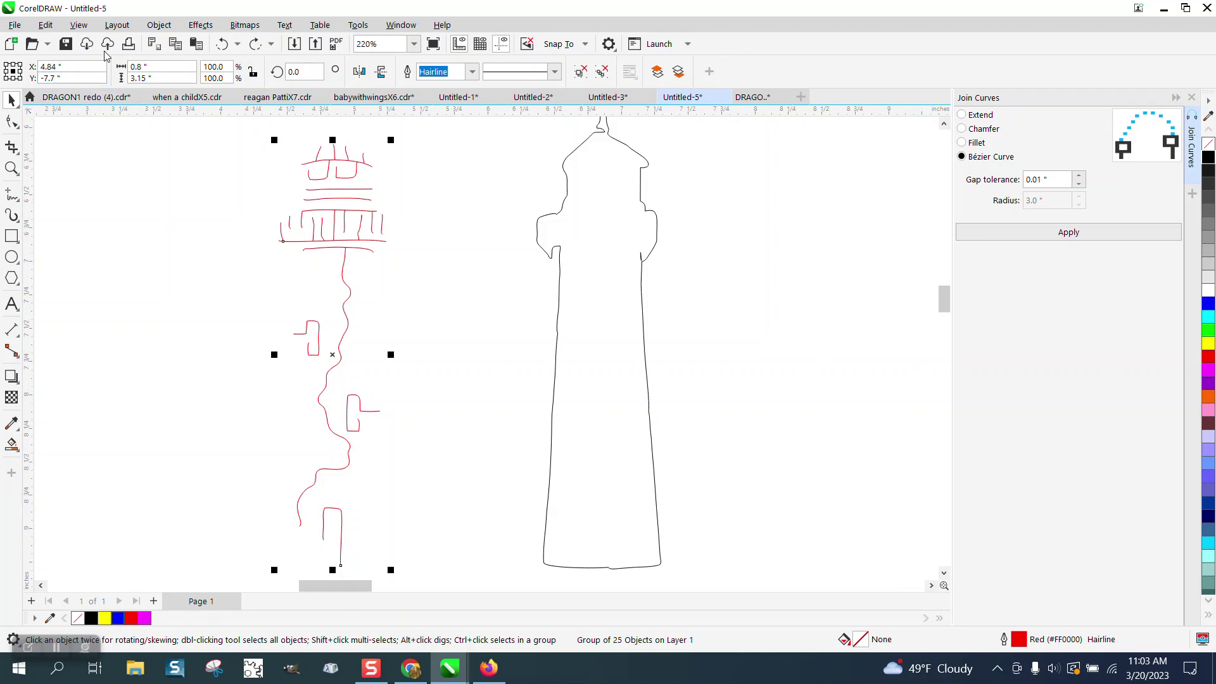
click(158, 25)
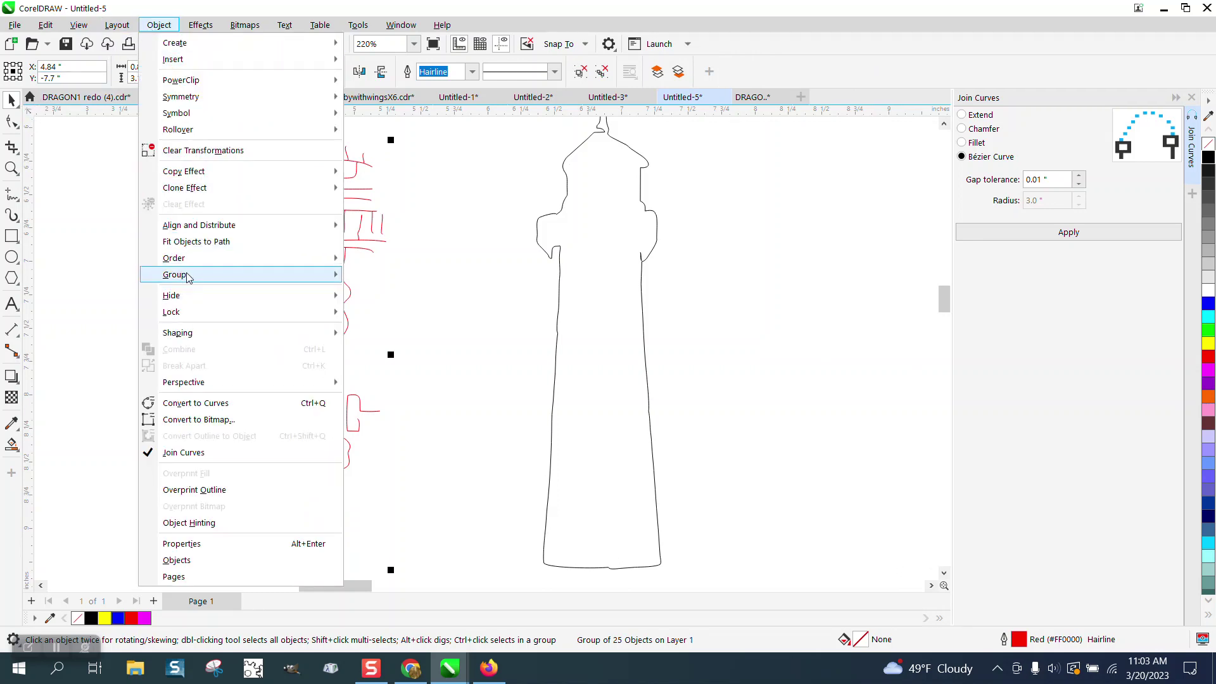
mouse_move(188, 276)
click(371, 290)
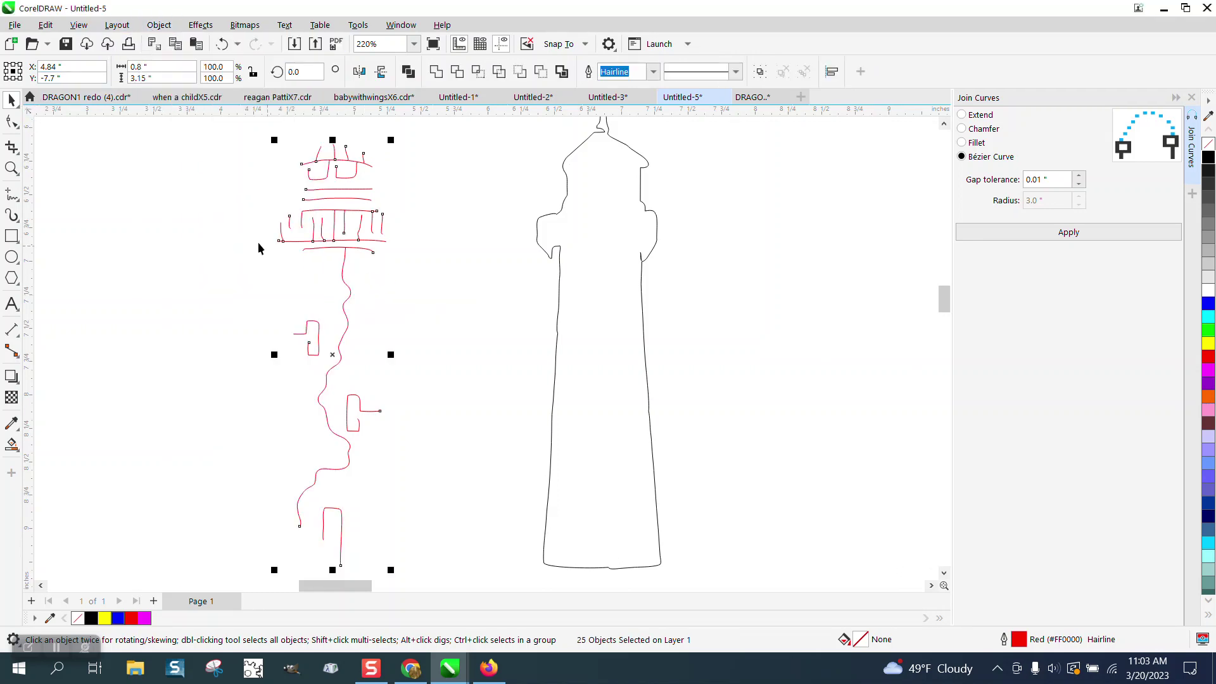
Show the red curves' nodes and zoom into a curve junction to inspect the gaps
click(12, 122)
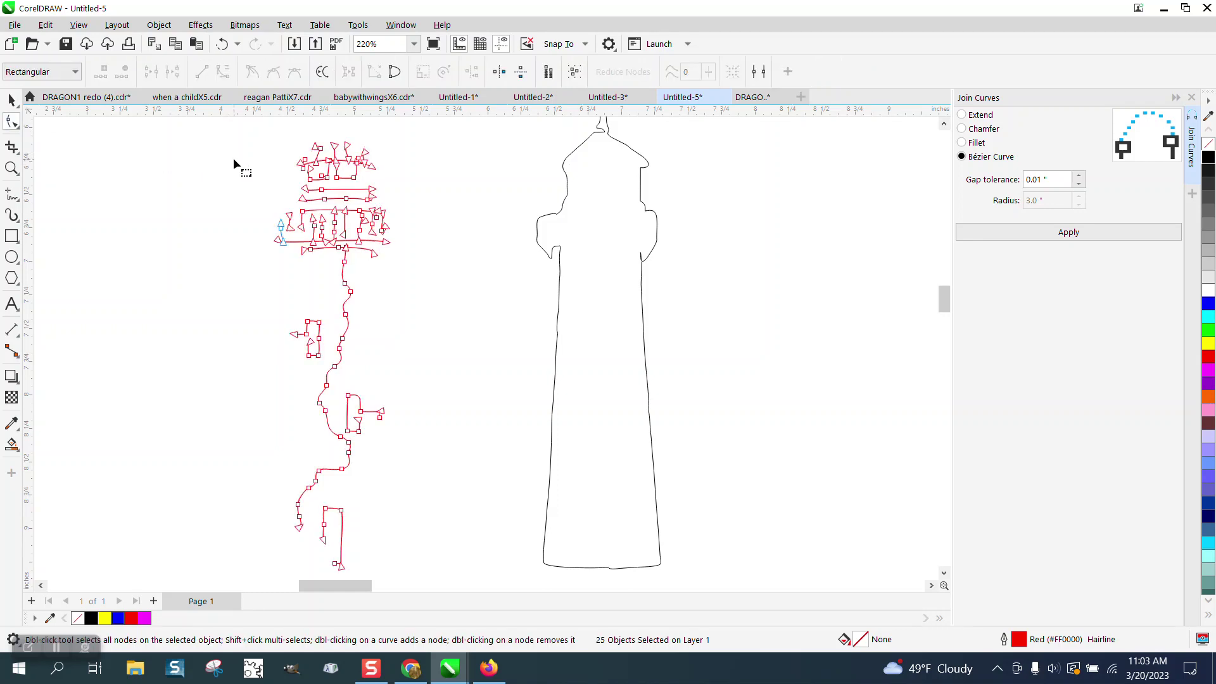
click(11, 167)
drag(240, 204, 371, 274)
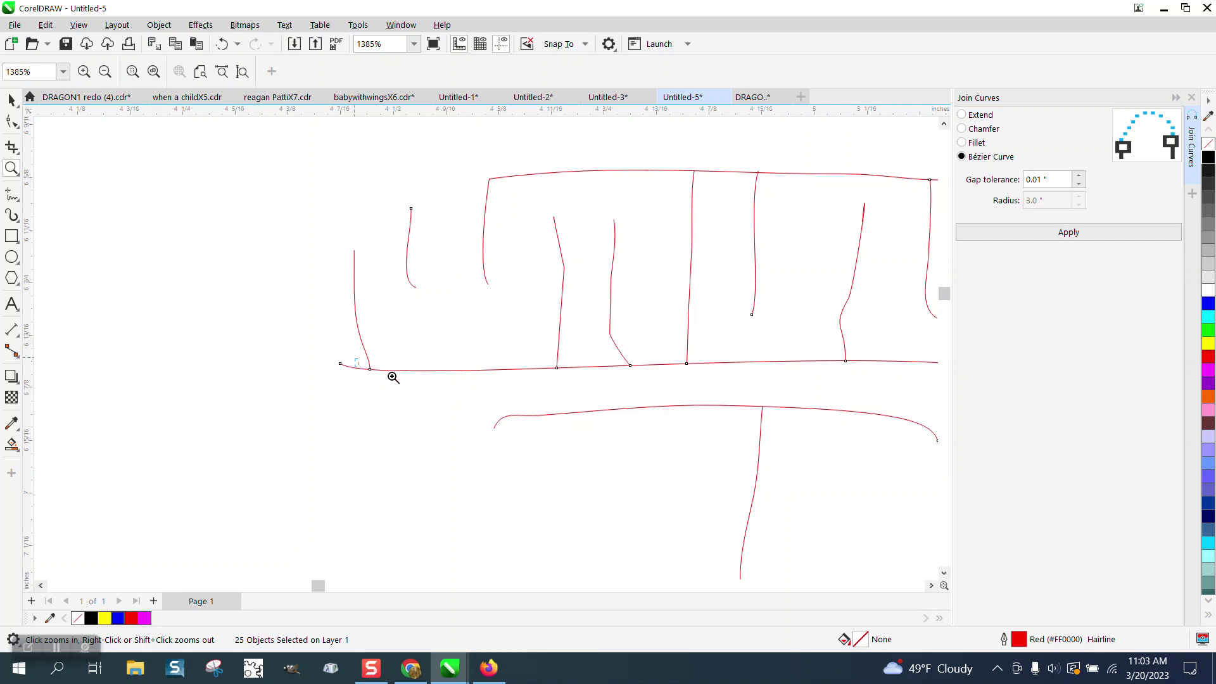
scroll(380, 358, up, 5)
scroll(333, 317, down, 4)
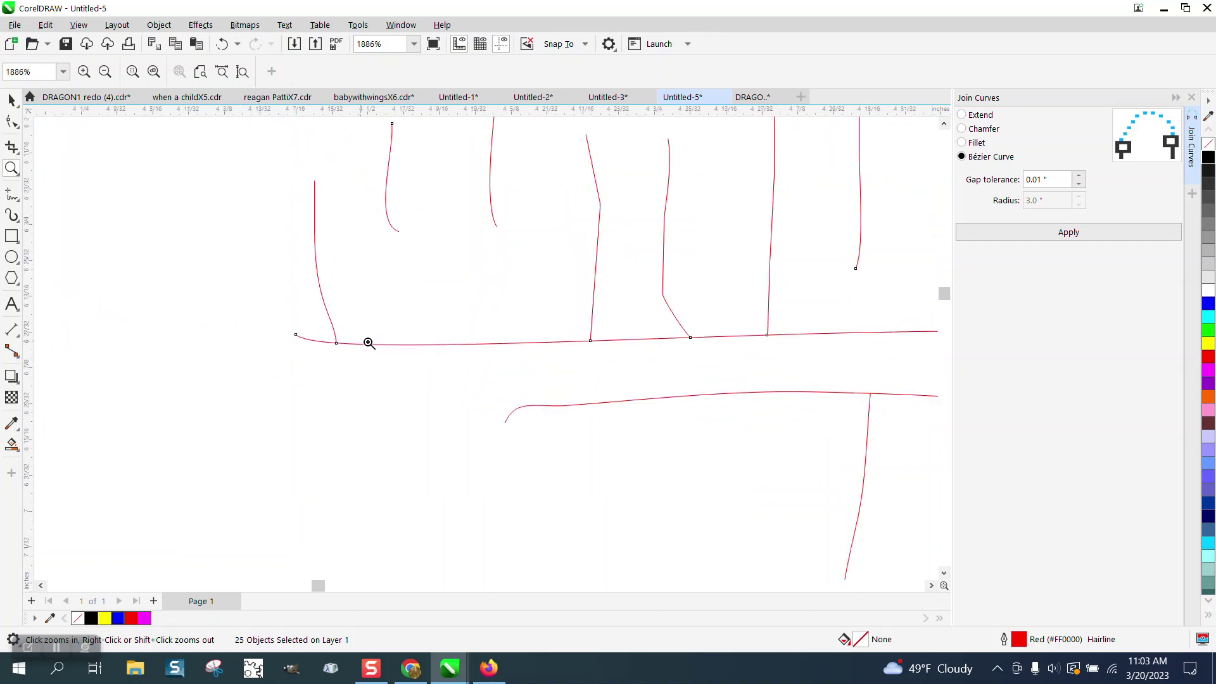
scroll(421, 358, down, 4)
scroll(629, 274, down, 3)
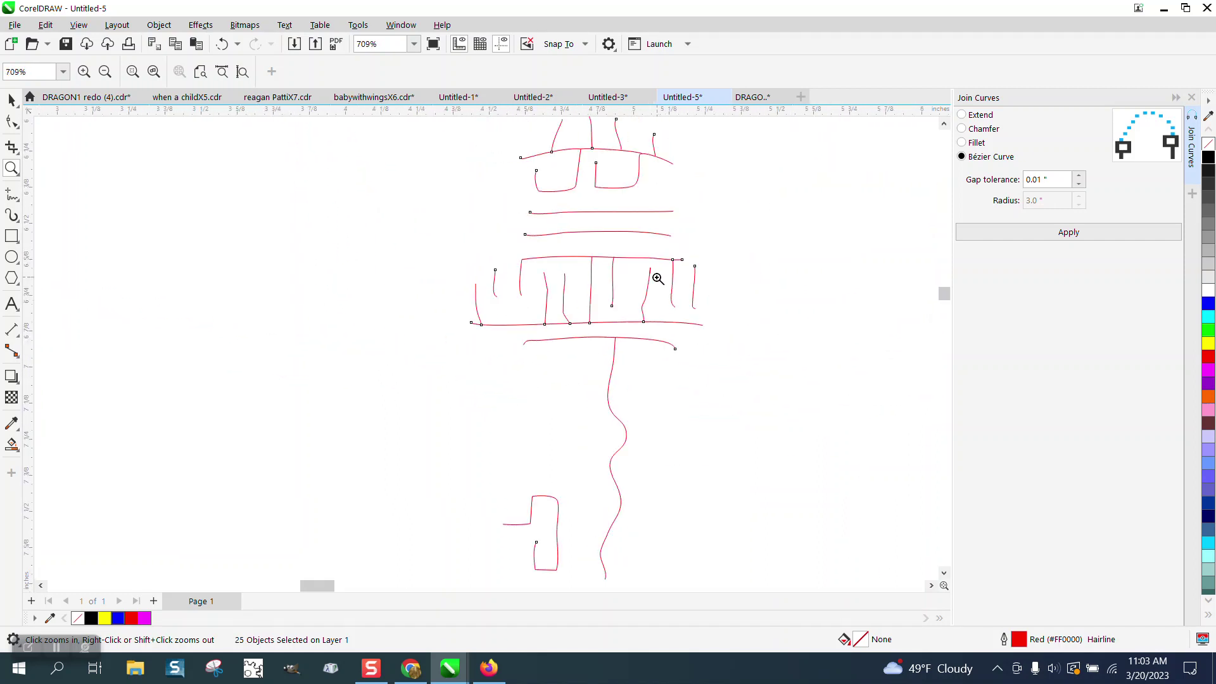
drag(649, 150, 673, 166)
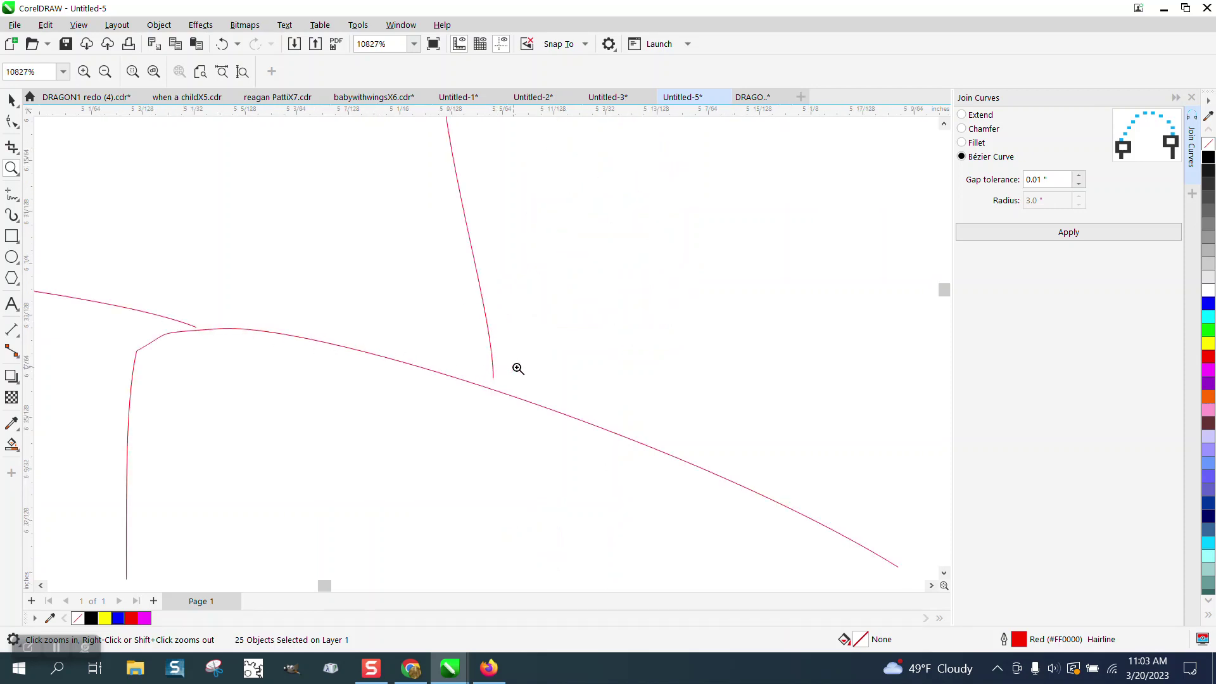
scroll(493, 323, down, 2)
scroll(493, 323, down, 6)
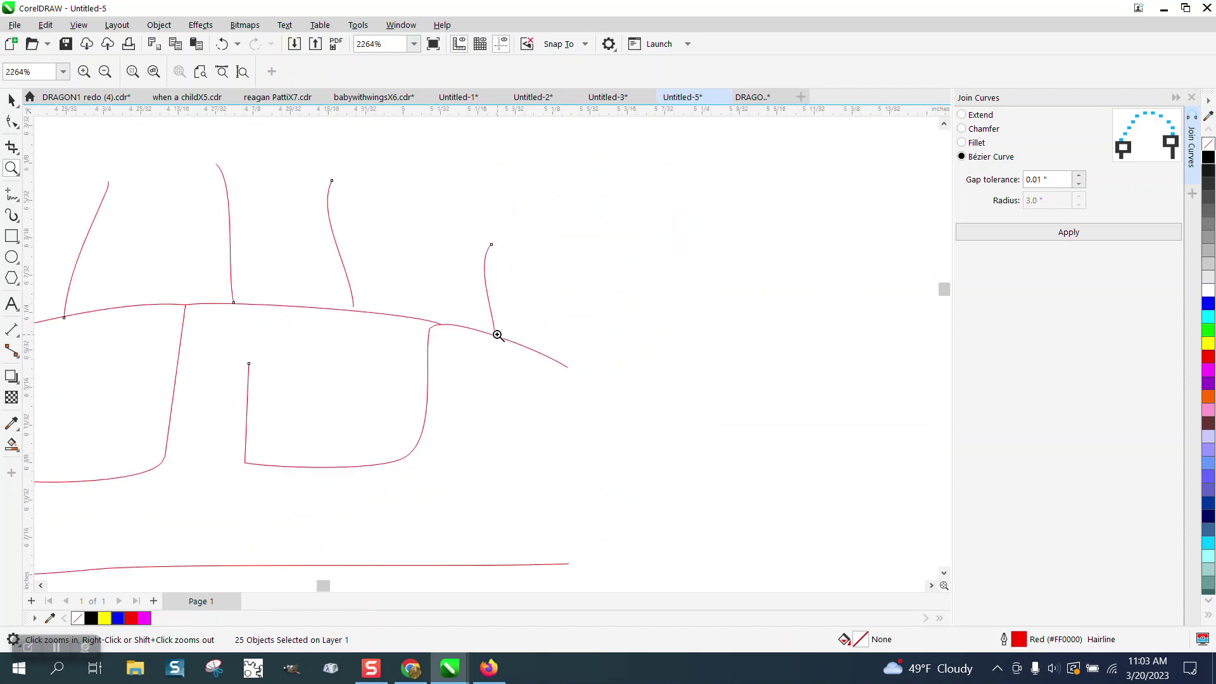
scroll(286, 297, down, 2)
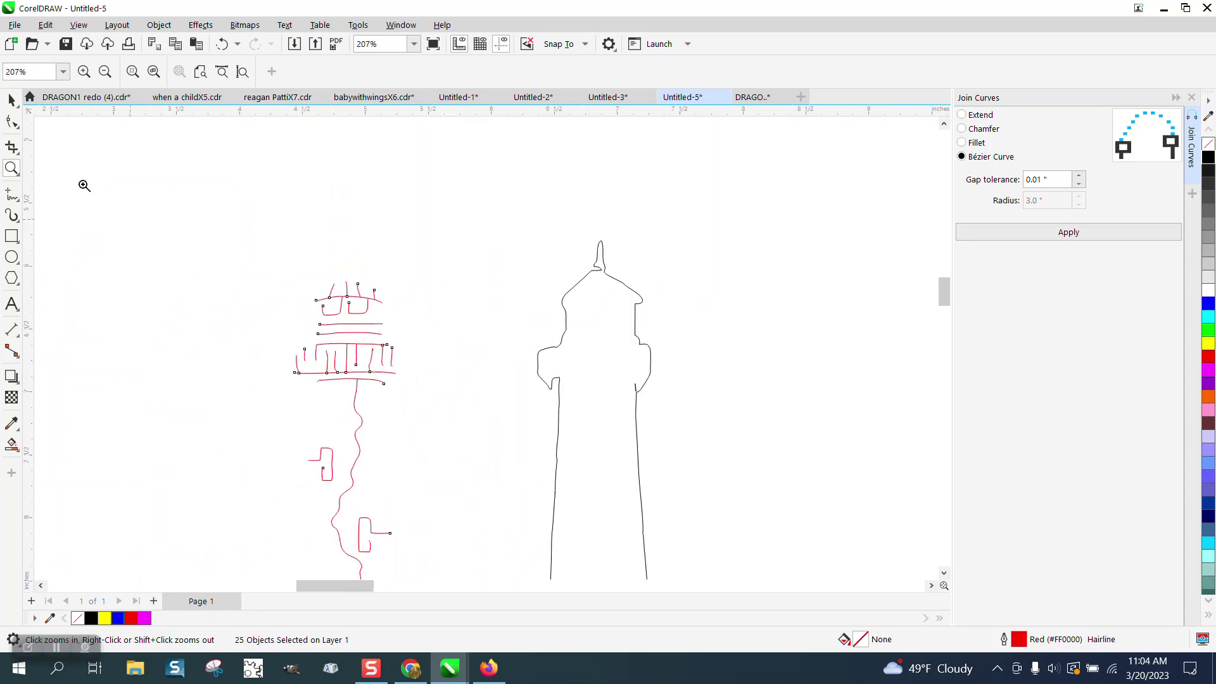
Reselect all 25 red detail curves and select every one of their nodes
click(20, 109)
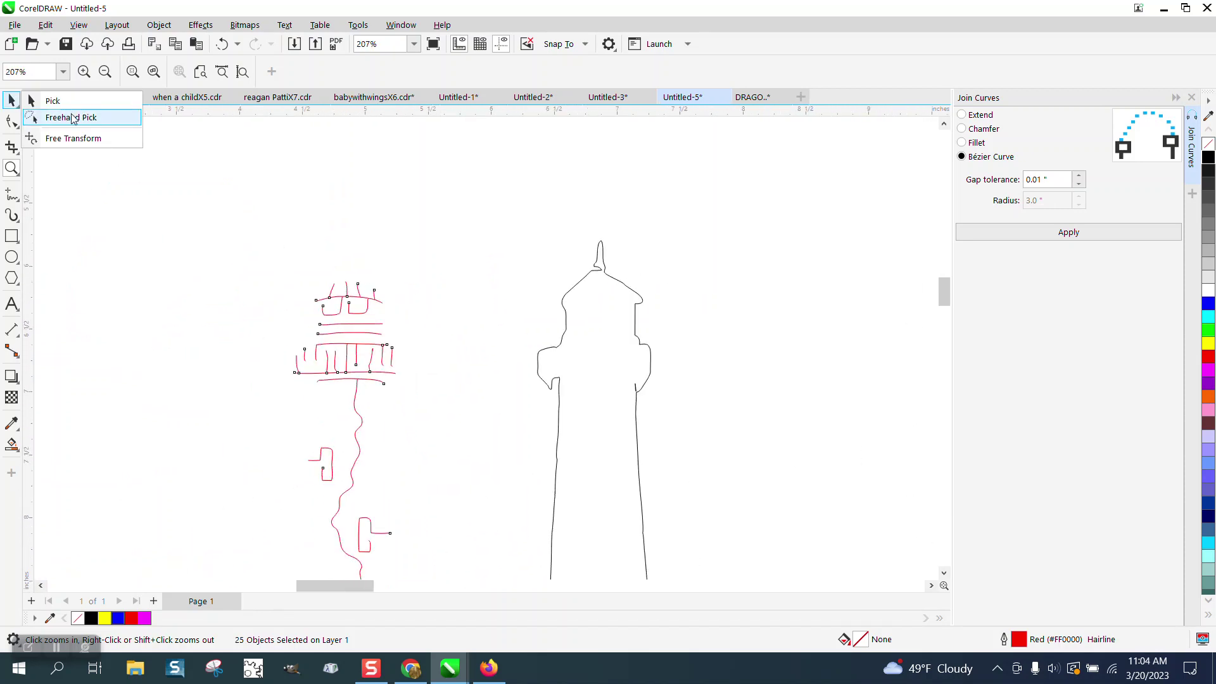
click(52, 101)
scroll(286, 251, down, 2)
drag(246, 239, 401, 505)
click(12, 120)
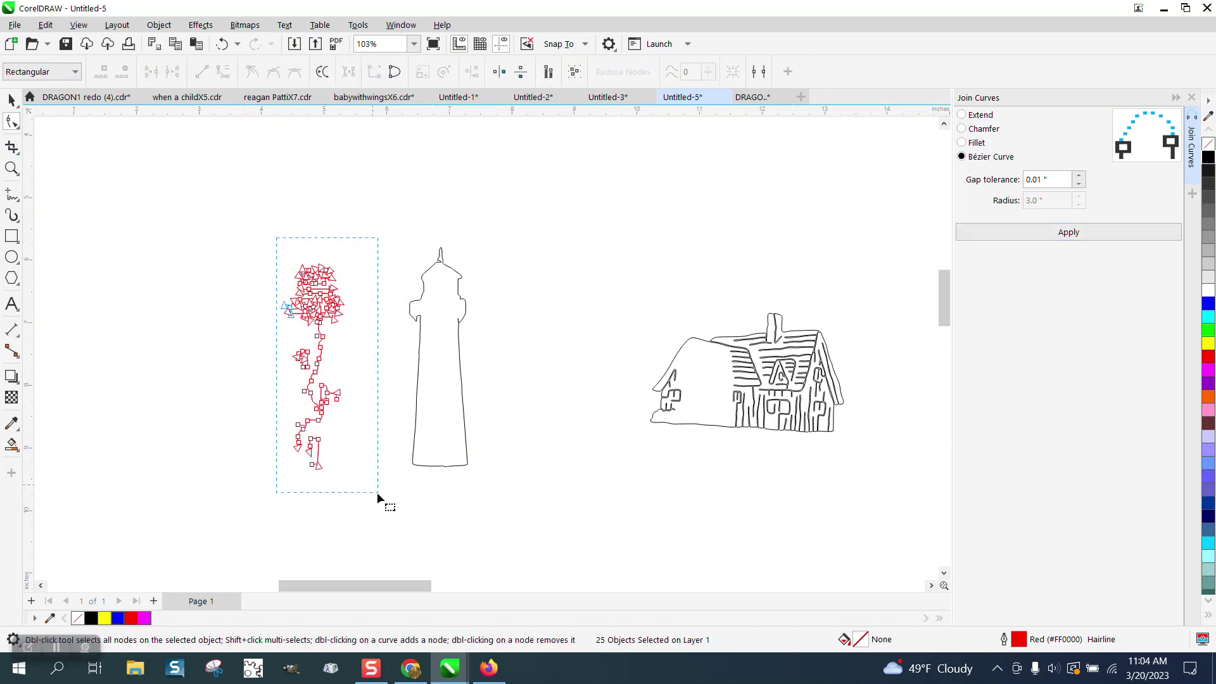
drag(374, 487, 375, 488)
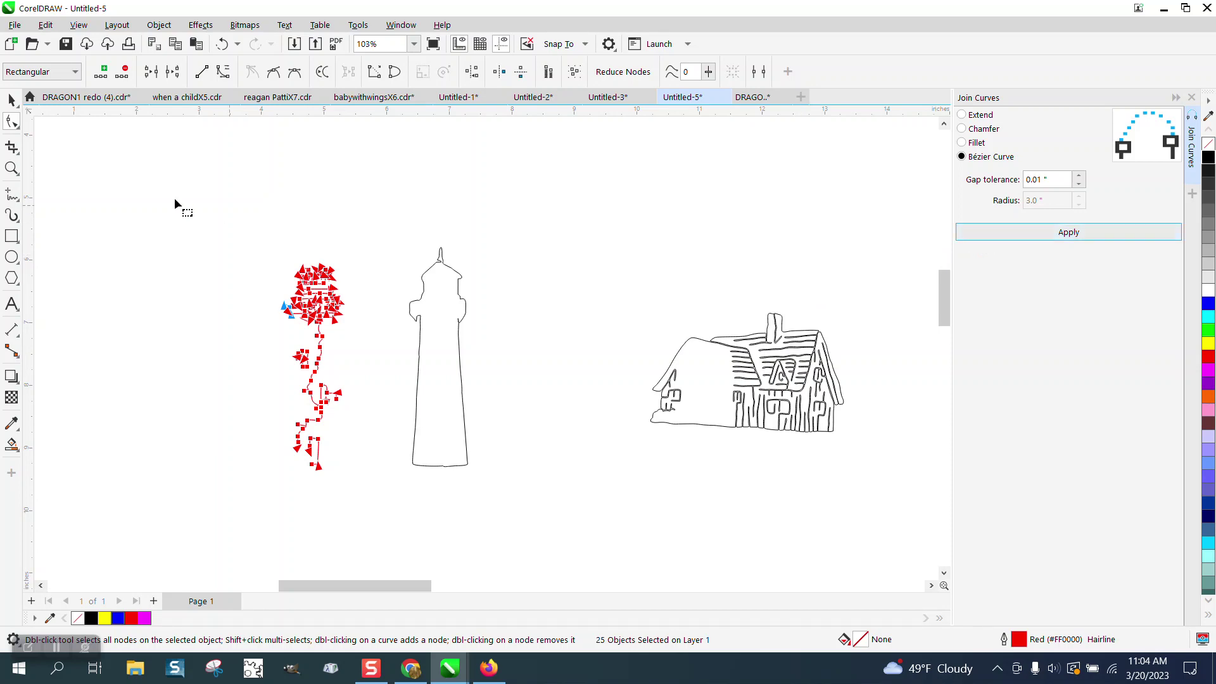
Zoom closely into the junctions of the upper red curves
click(11, 167)
drag(272, 266, 383, 338)
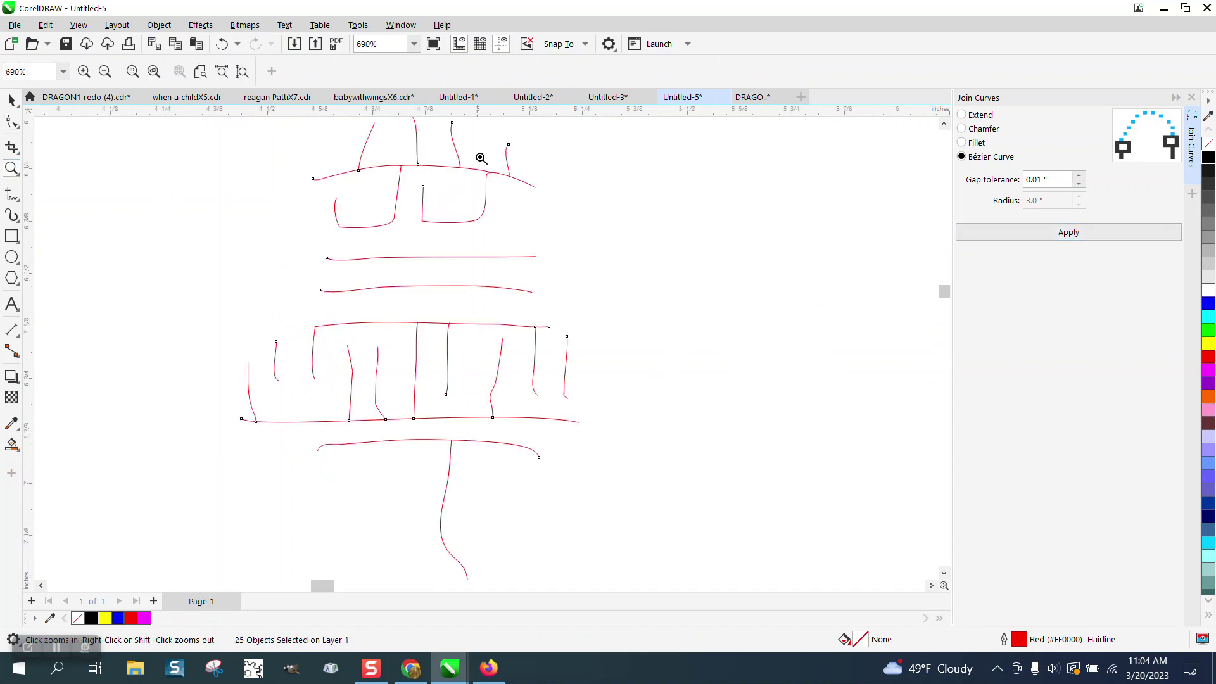
drag(481, 158, 533, 191)
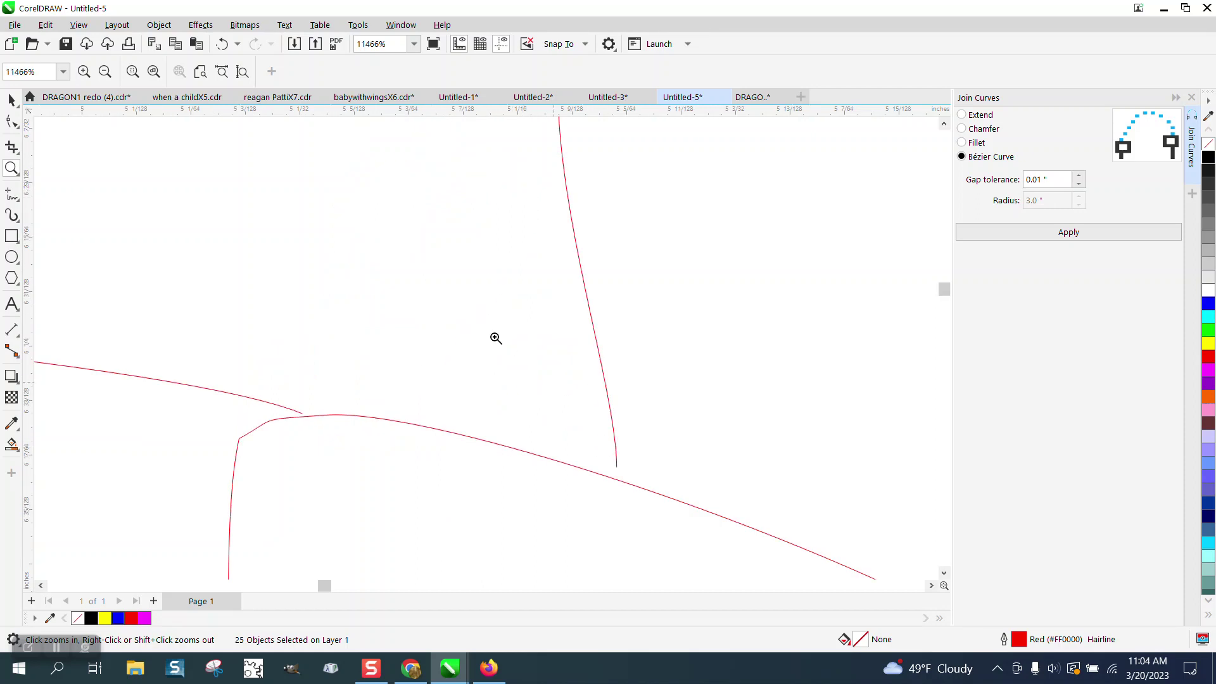
right_click(447, 304)
right_click(445, 302)
right_click(322, 288)
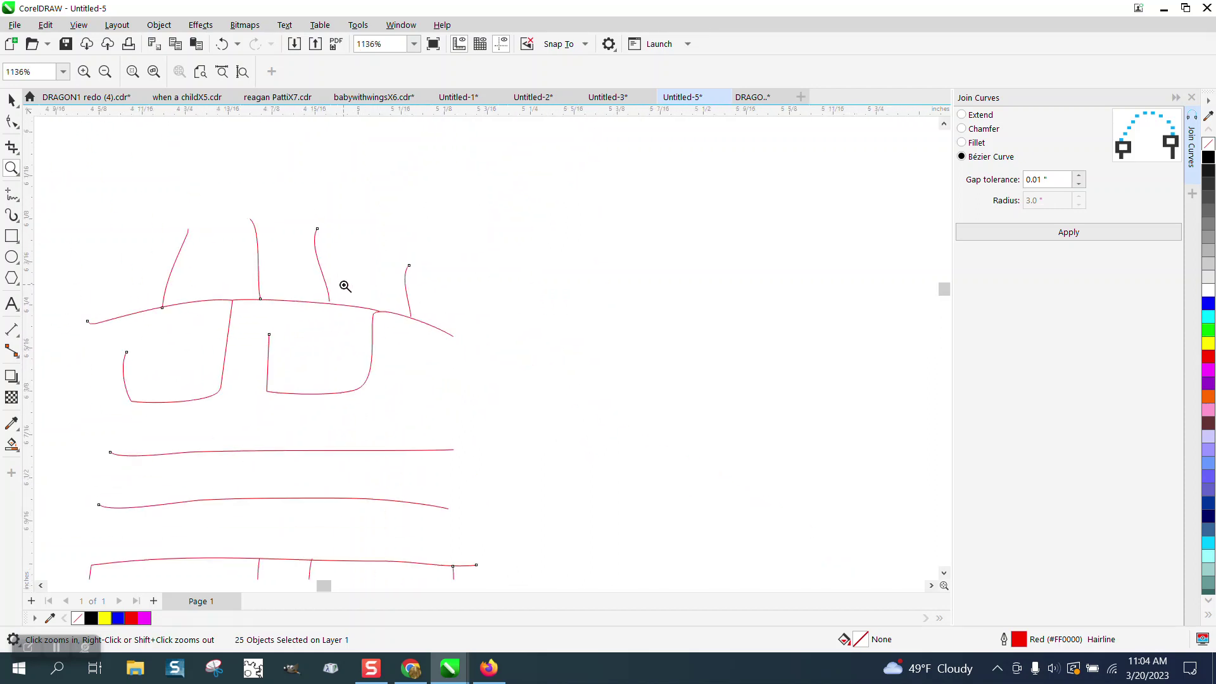
right_click(345, 286)
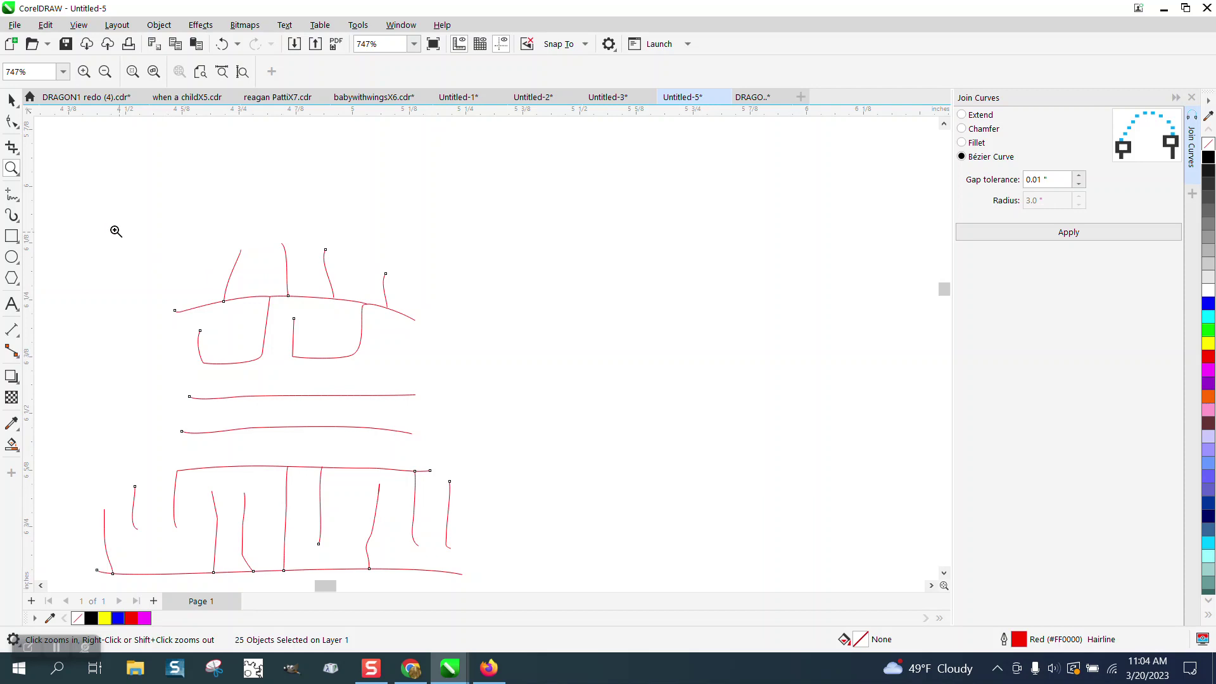
drag(339, 275, 433, 344)
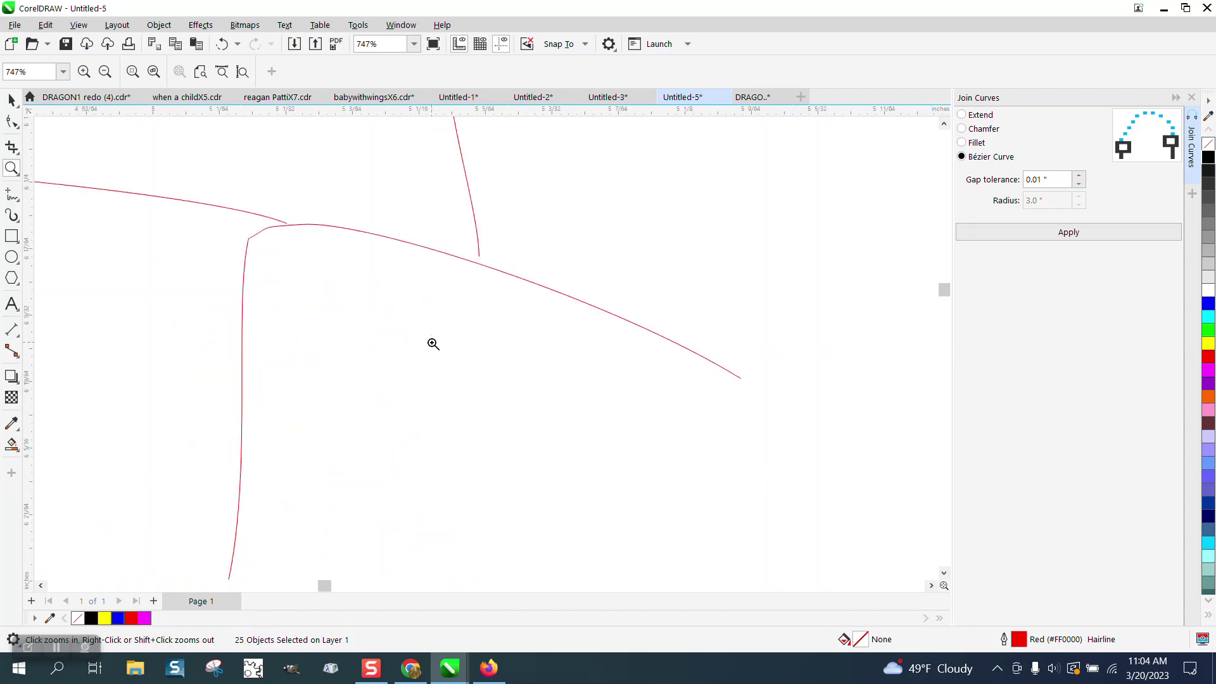
drag(190, 190, 551, 339)
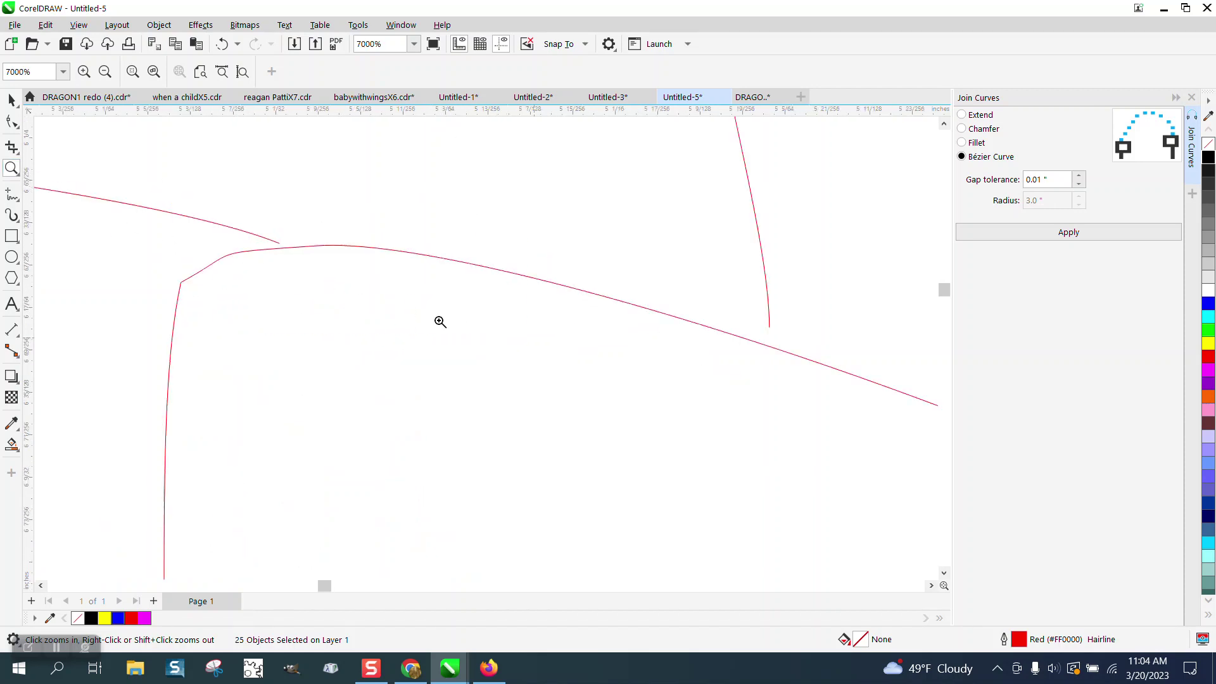
Snap the vertical curve's end onto the long curve and the left curve's end onto its neighbouring node
key(F10)
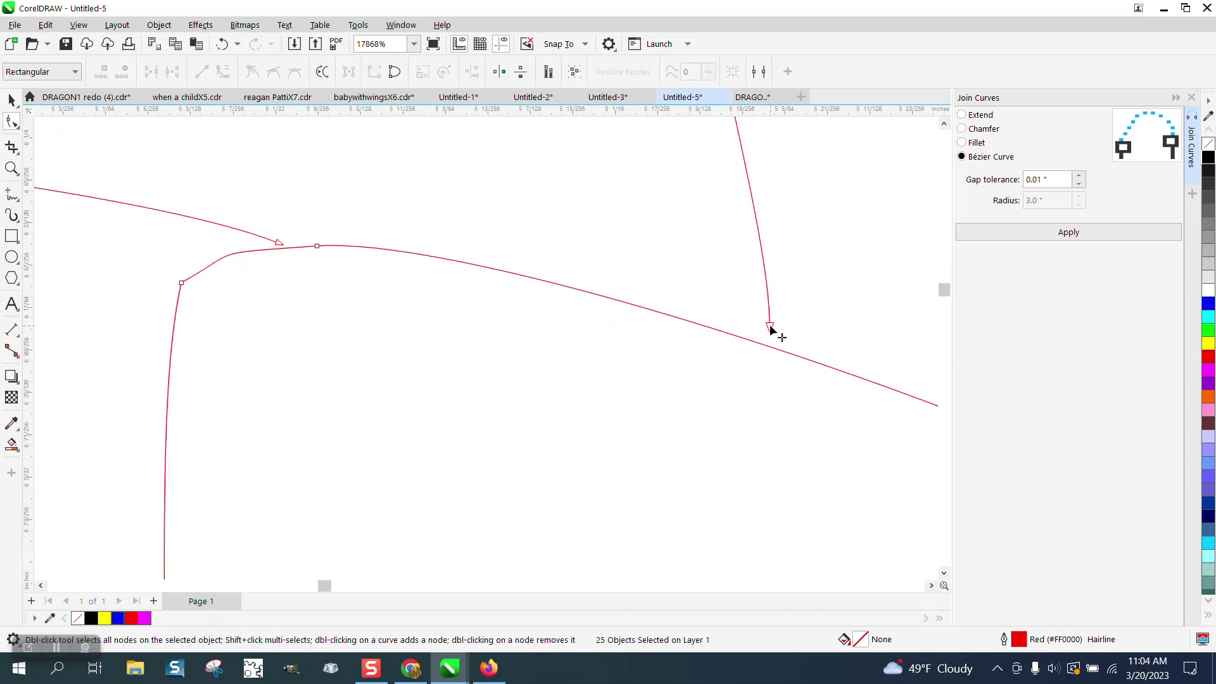
drag(770, 327, 771, 347)
click(279, 243)
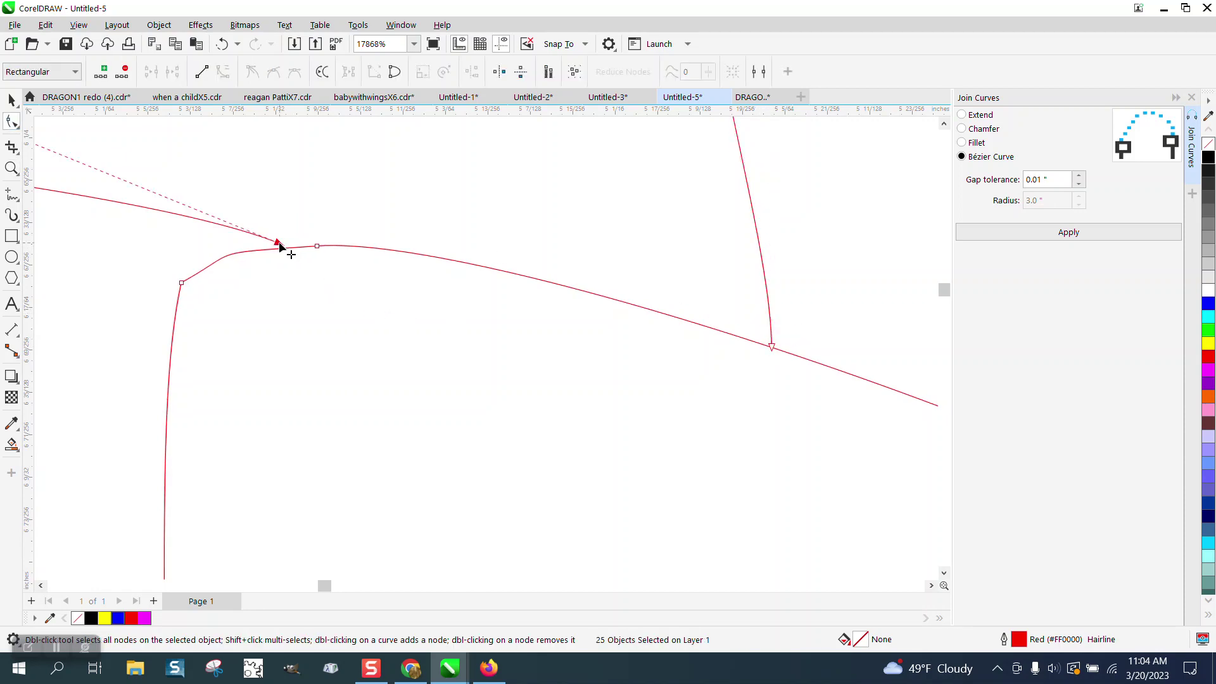
drag(279, 243, 356, 250)
Zoom in on the lower red curves to inspect their junctions
scroll(374, 244, down, 6)
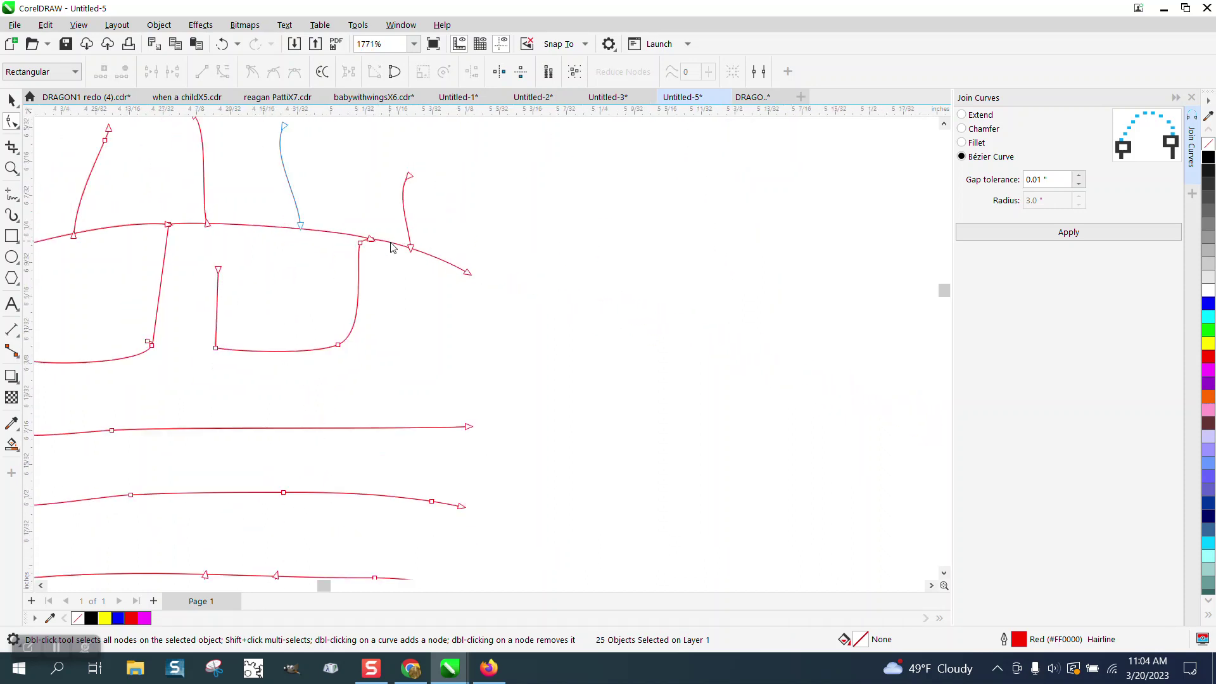
scroll(393, 247, down, 2)
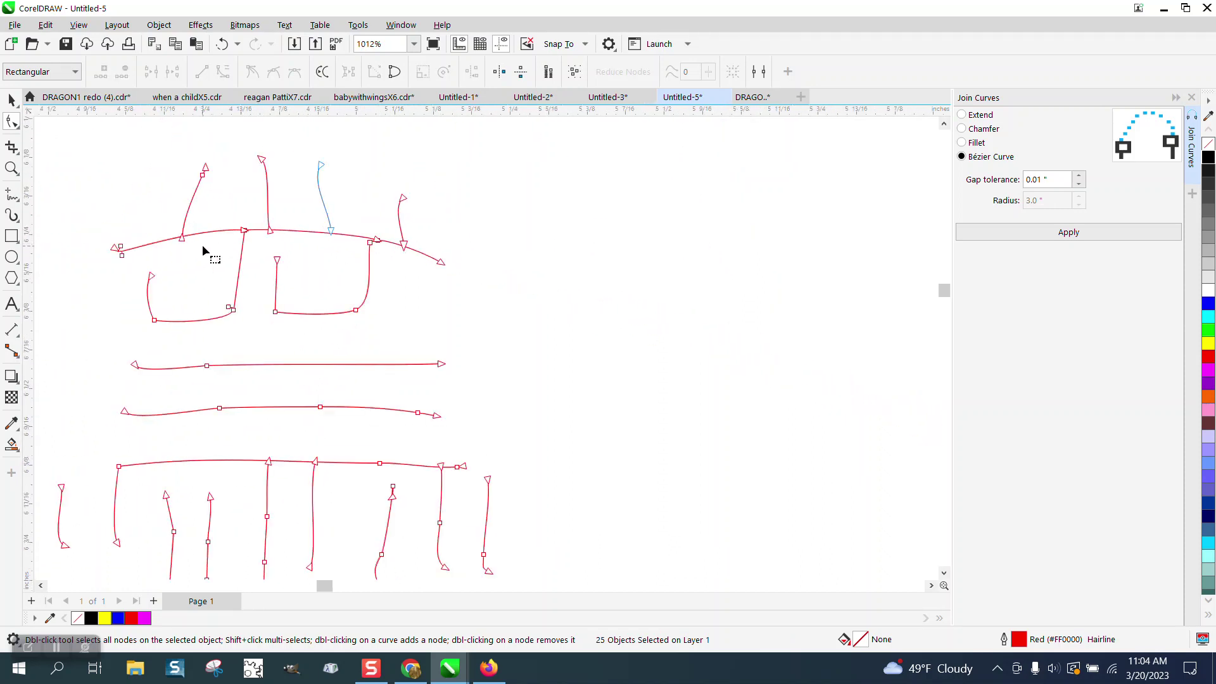
scroll(337, 321, down, 1)
scroll(337, 321, down, 1)
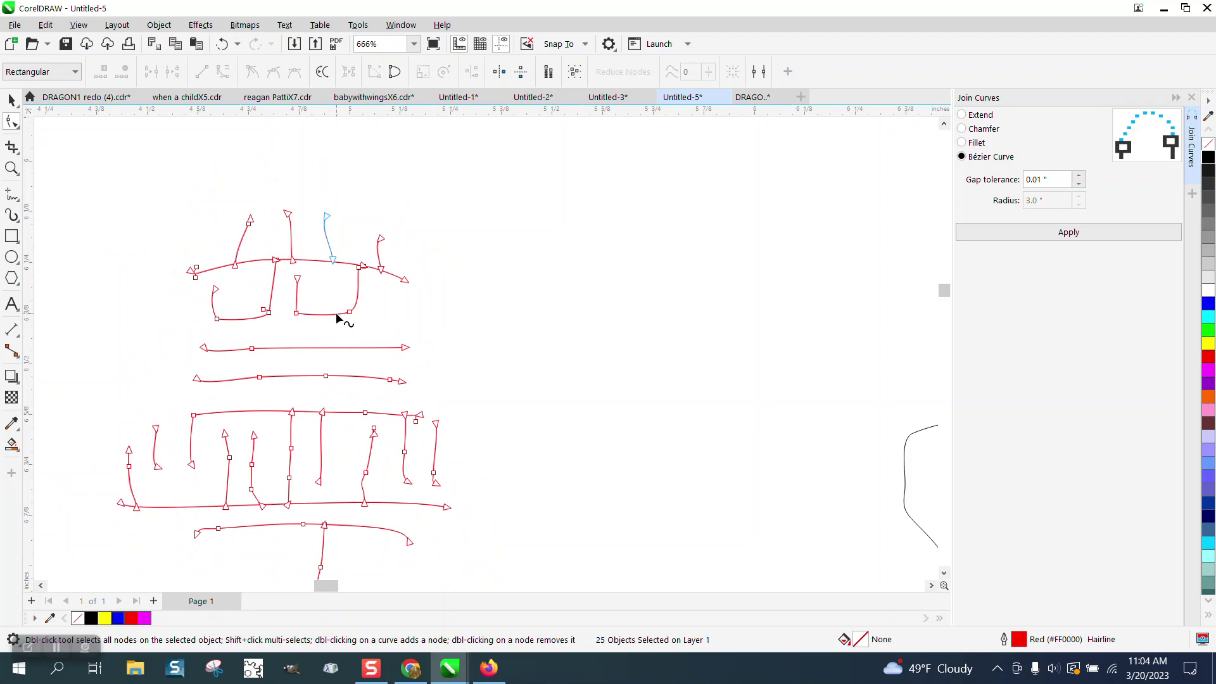
scroll(337, 317, down, 1)
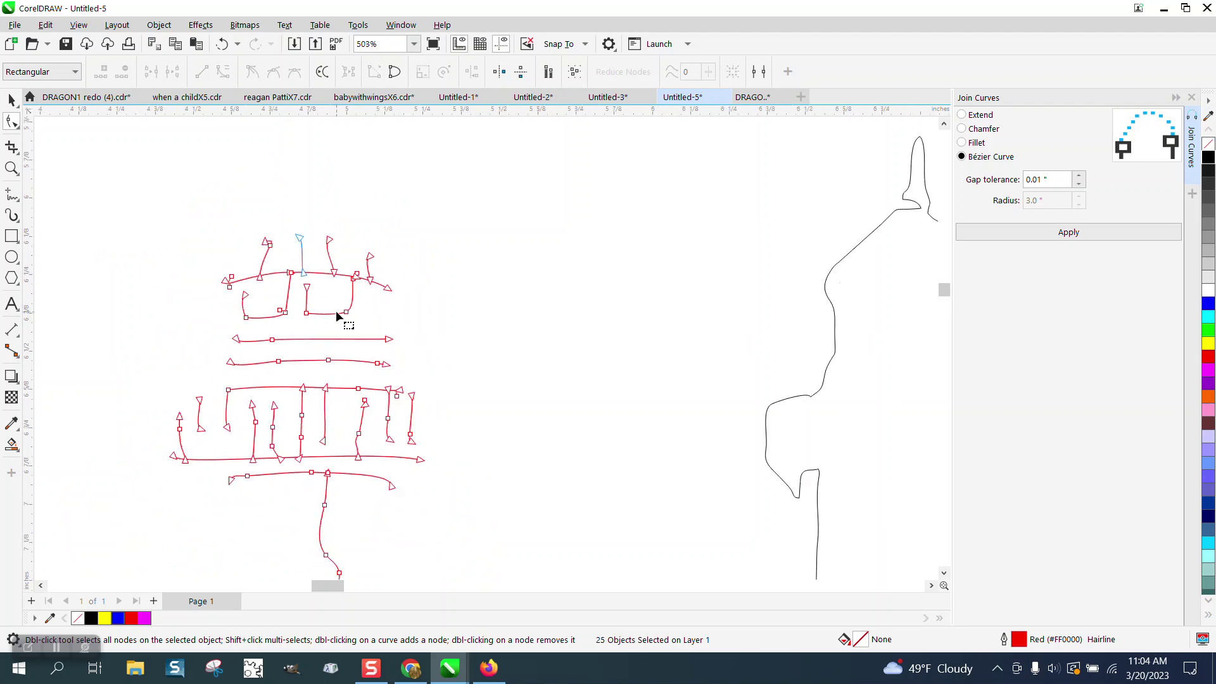
scroll(336, 310, down, 2)
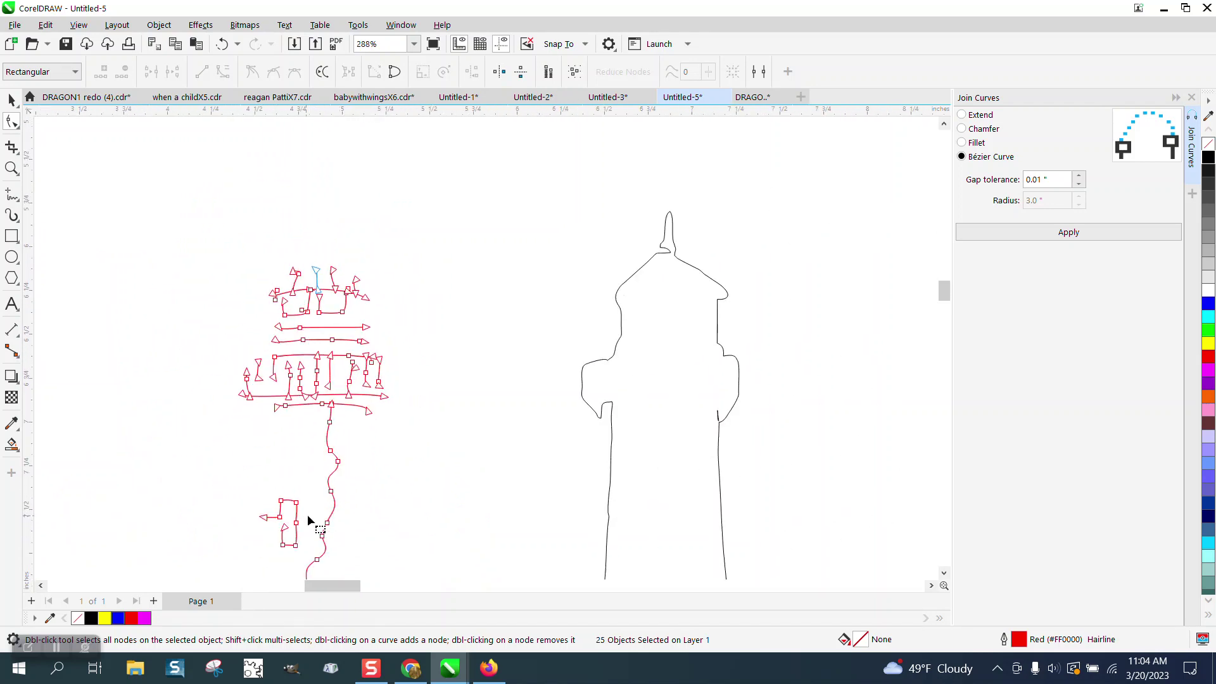
click(11, 167)
drag(247, 378, 375, 436)
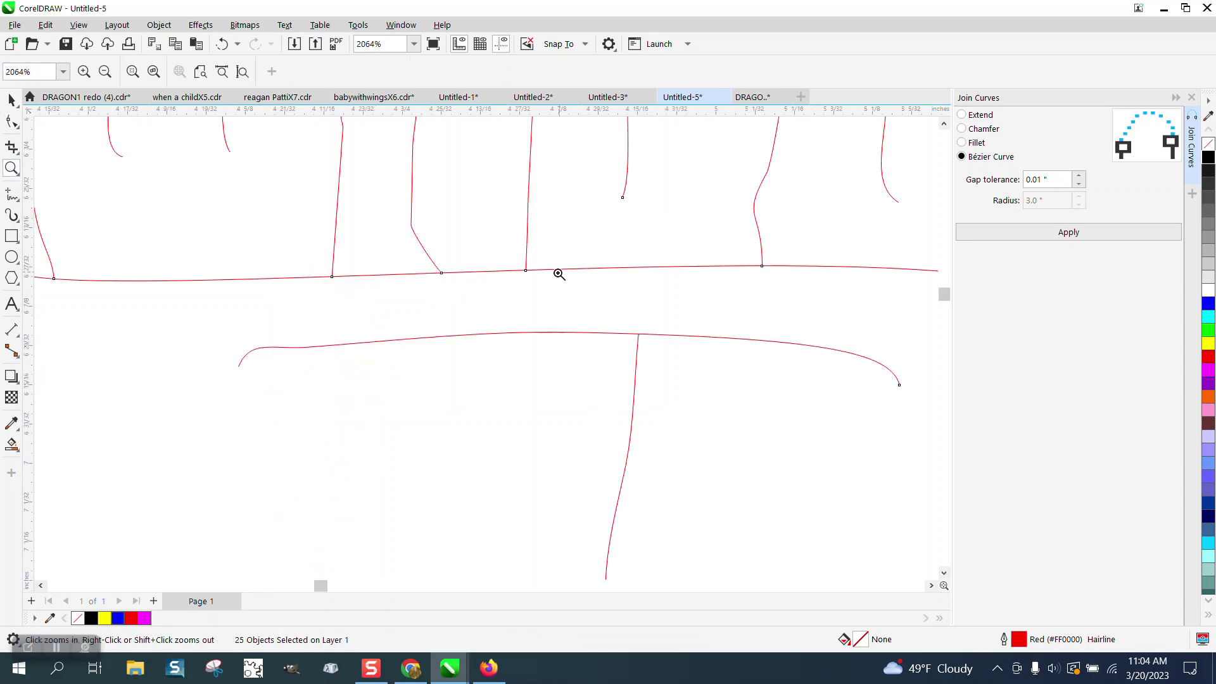
scroll(418, 323, down, 8)
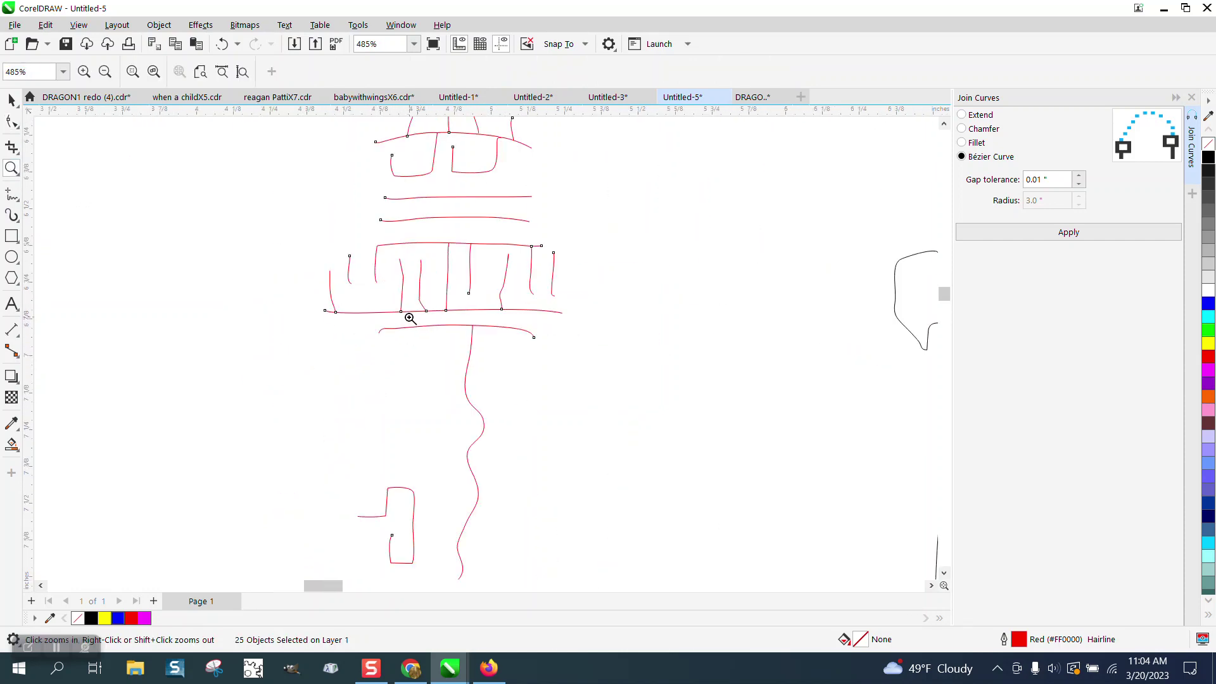
scroll(408, 316, down, 2)
Nudge the red detail drawing 2 inches right into the lighthouse outline
click(11, 99)
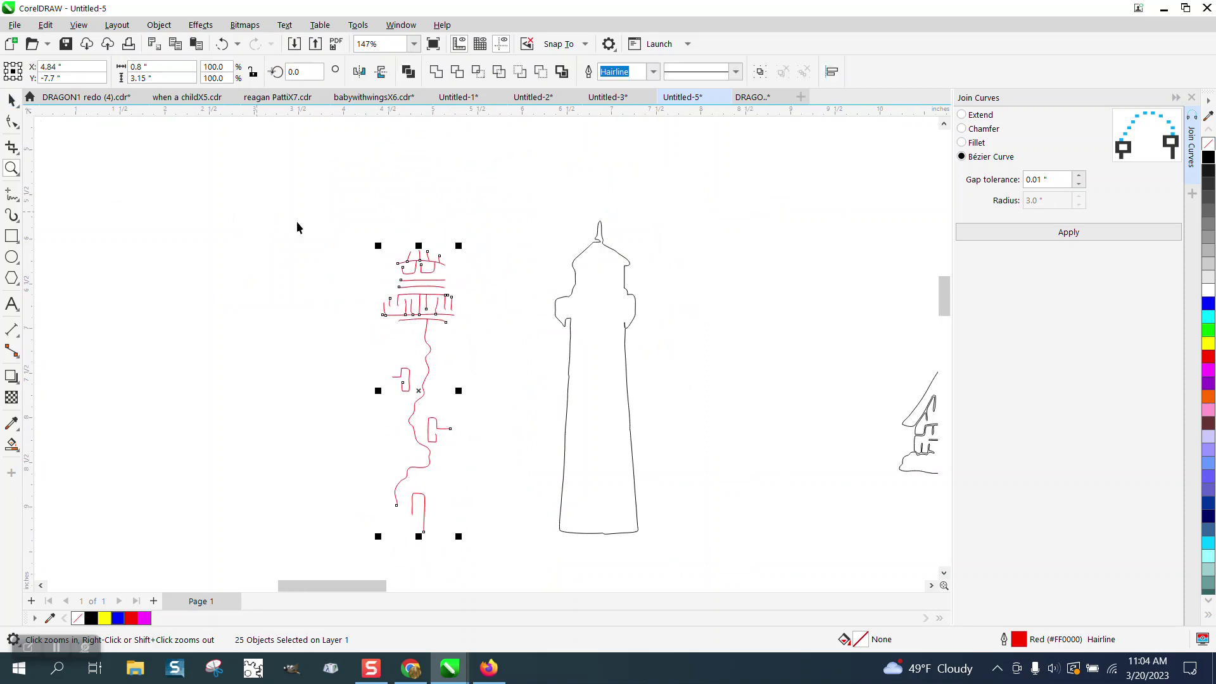
mouse_move(315, 234)
mouse_down()
mouse_move(407, 477)
mouse_move(475, 488)
mouse_move(418, 384)
mouse_up()
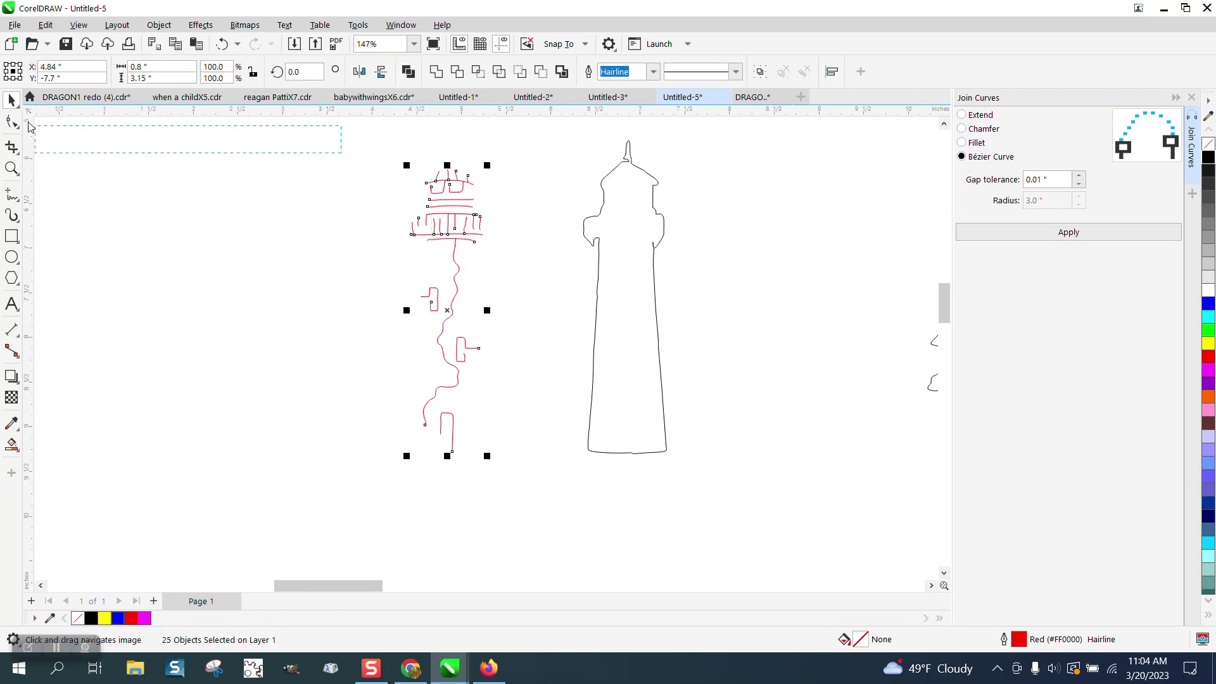
click(12, 168)
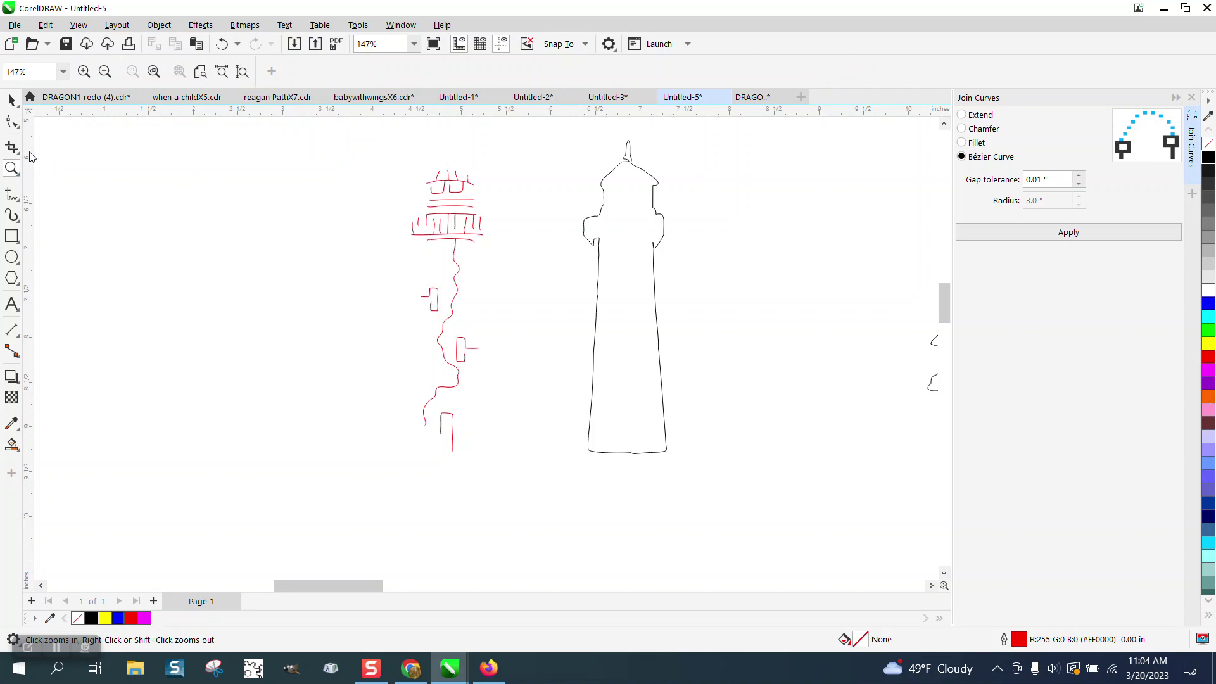
key(space)
drag(492, 413, 528, 473)
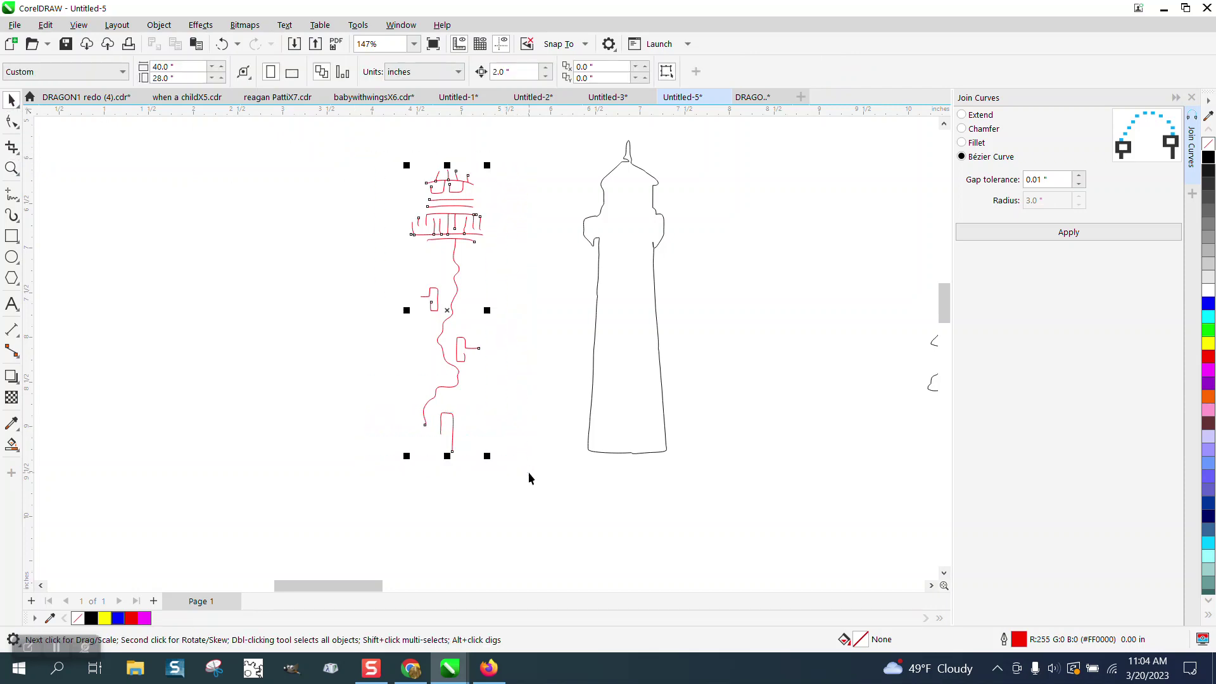
key(Right)
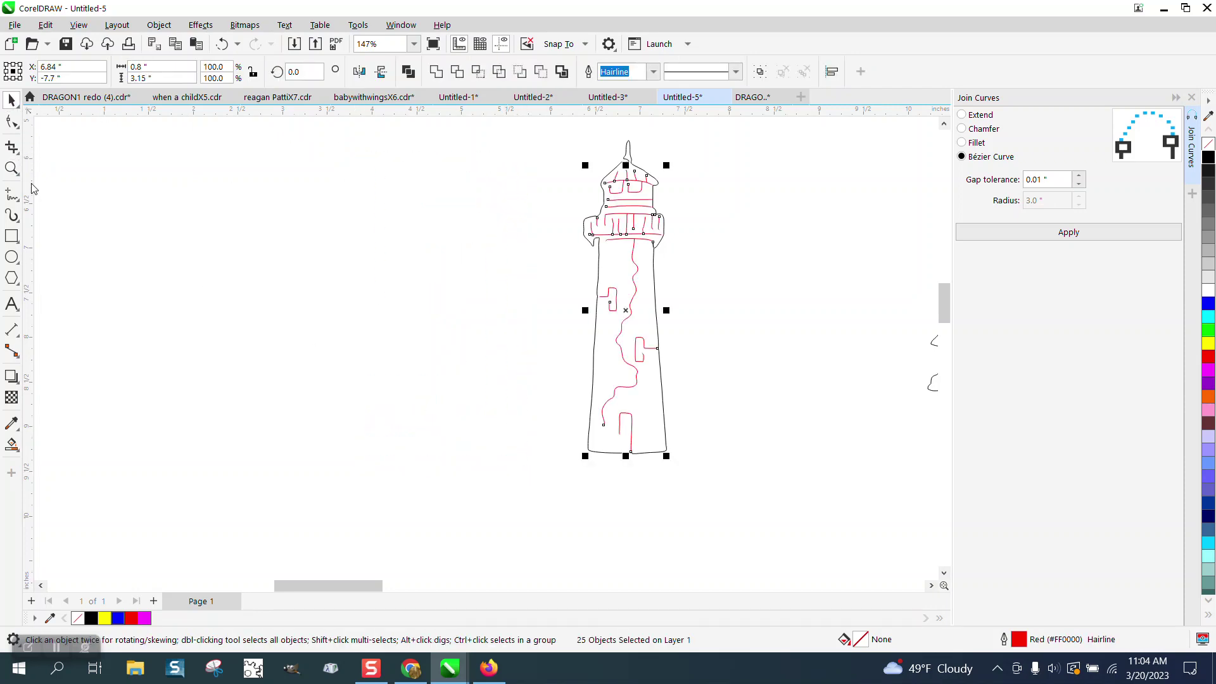
Zoom in on the lighthouse top to preview the red curves inside it
click(12, 168)
right_click(499, 222)
drag(577, 161, 651, 218)
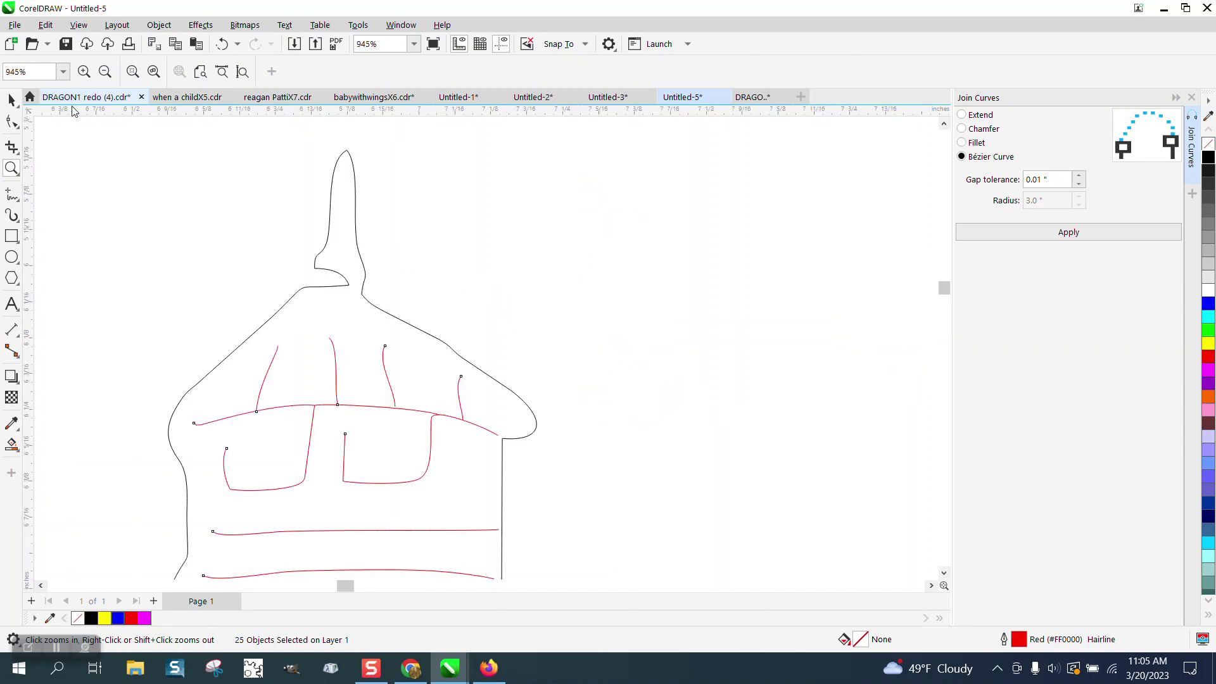
key(space)
click(366, 385)
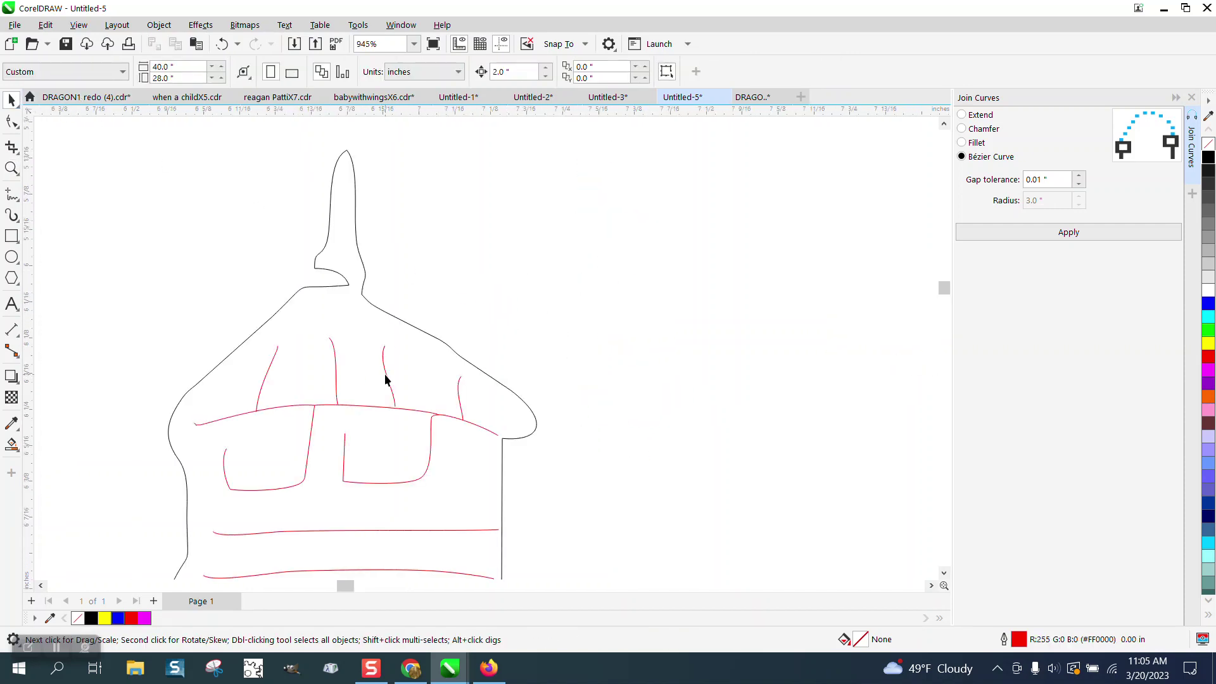
click(385, 379)
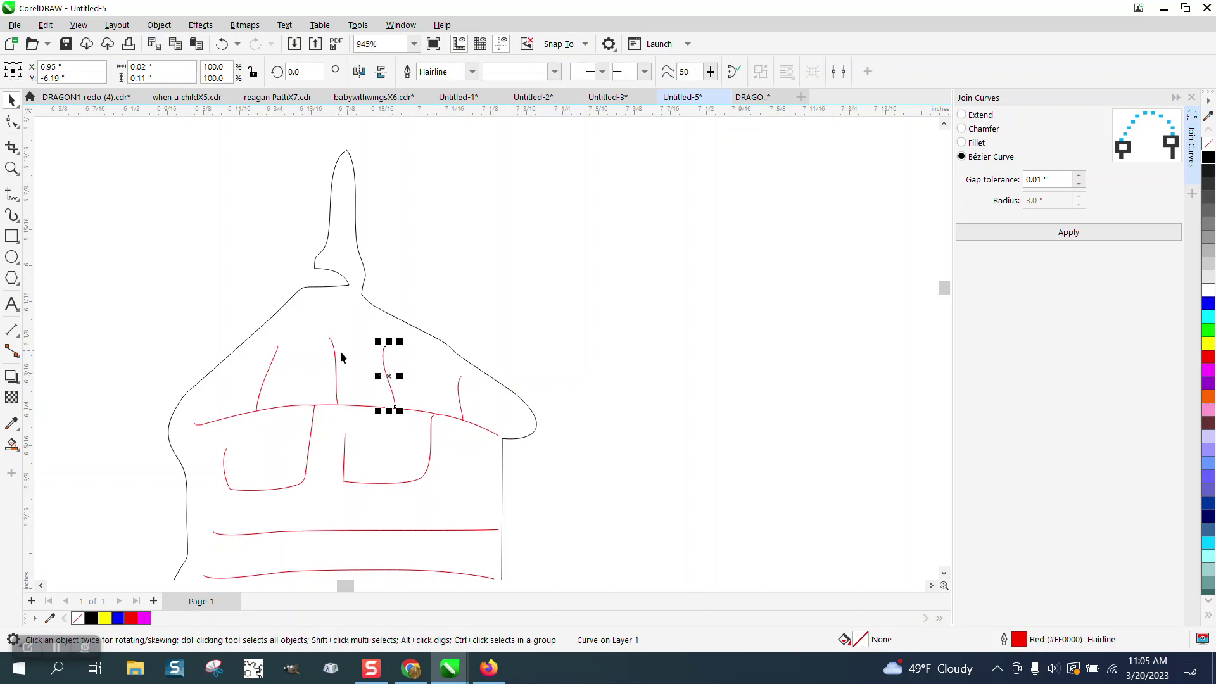
Nudge the black lighthouse outline 2 inches right and reselect the whole red drawing
scroll(459, 183, down, 5)
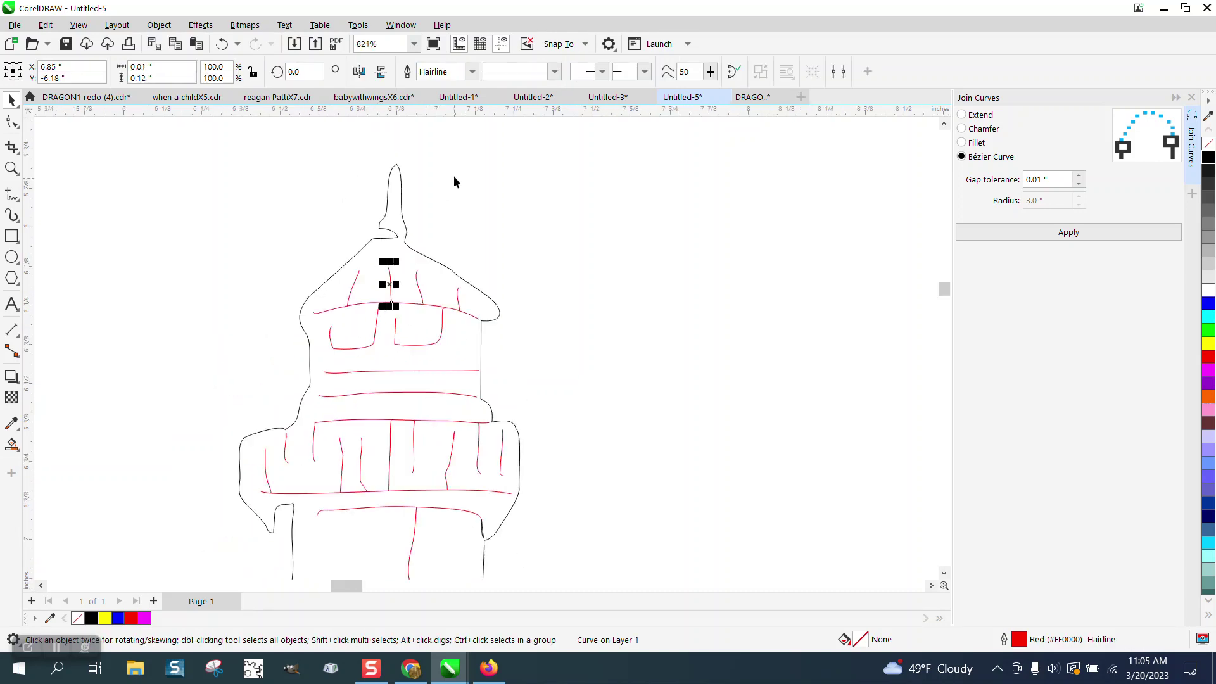
click(430, 200)
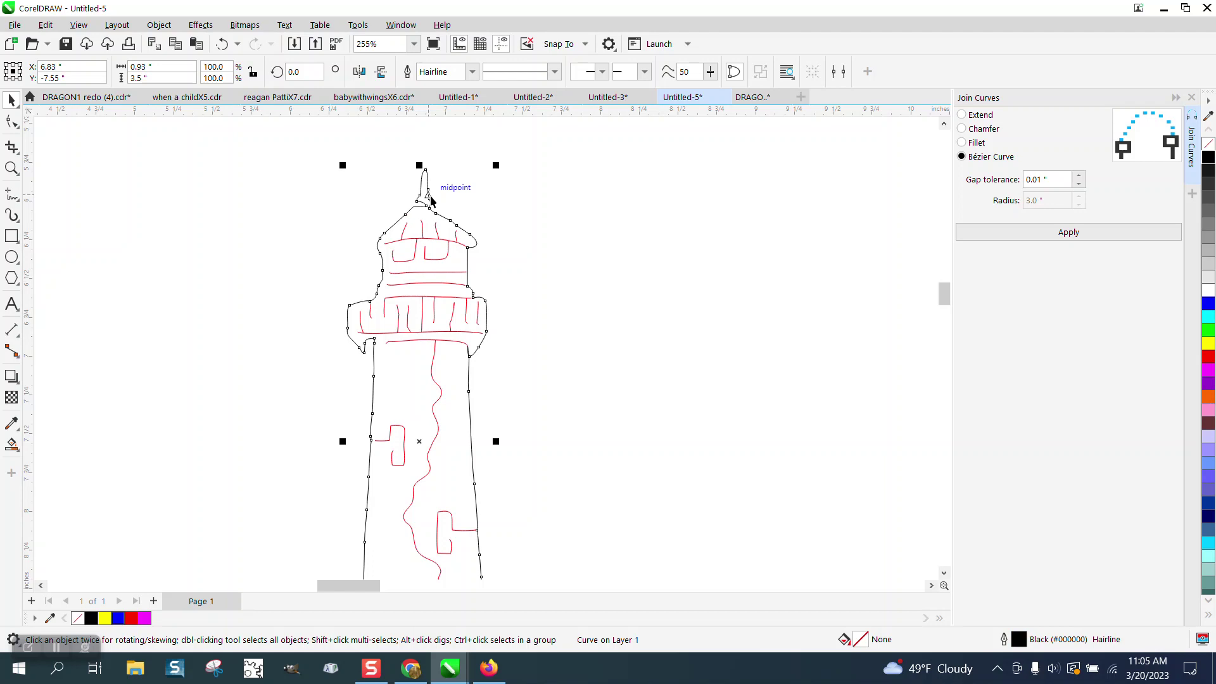
key(Right)
scroll(423, 200, down, 1)
scroll(362, 183, down, 3)
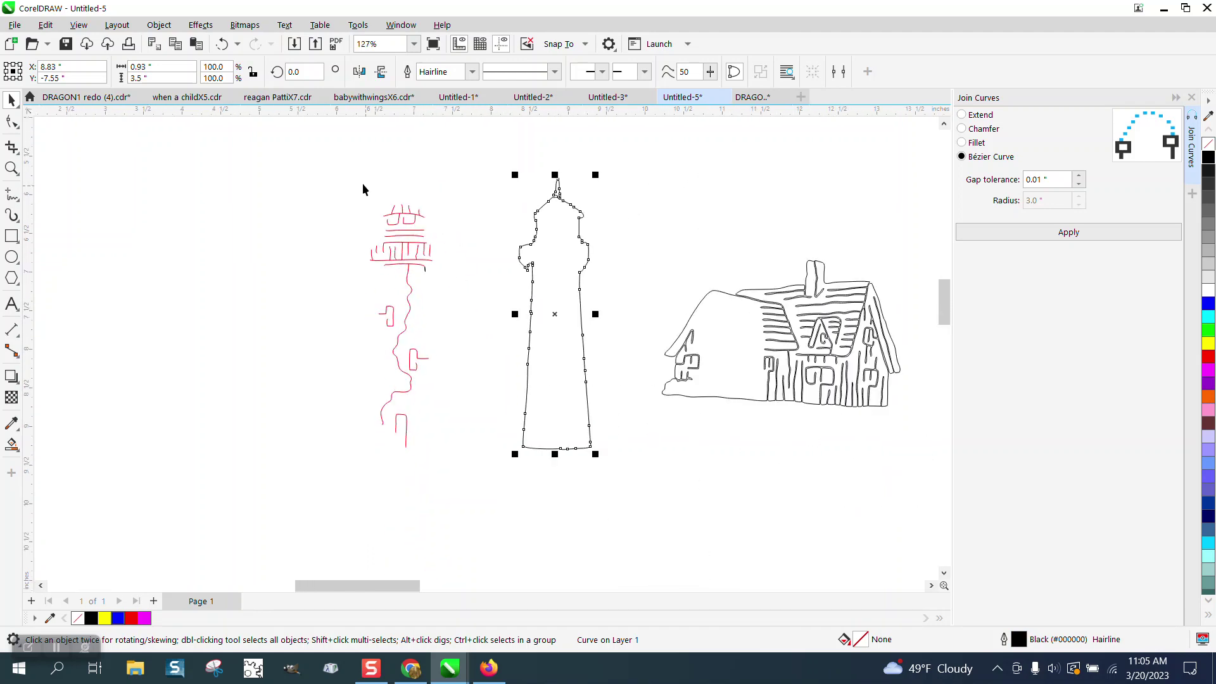
drag(359, 185, 439, 454)
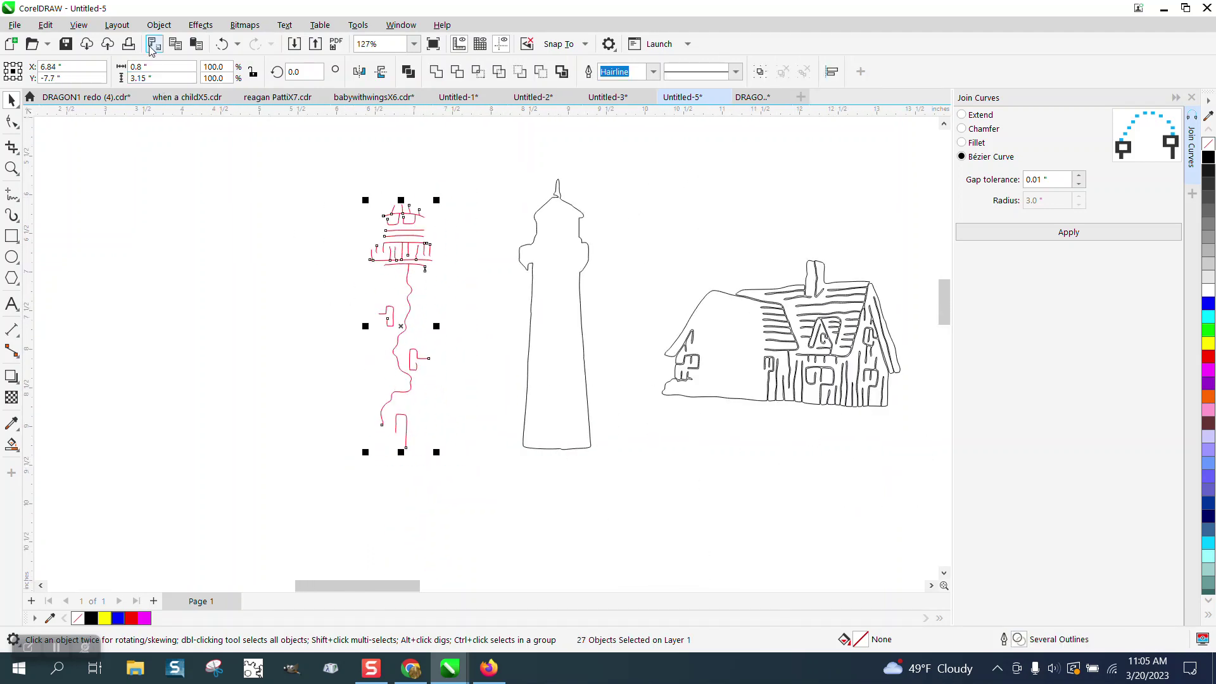
Combine the 27 detail pieces into one curve with a red outline
click(159, 25)
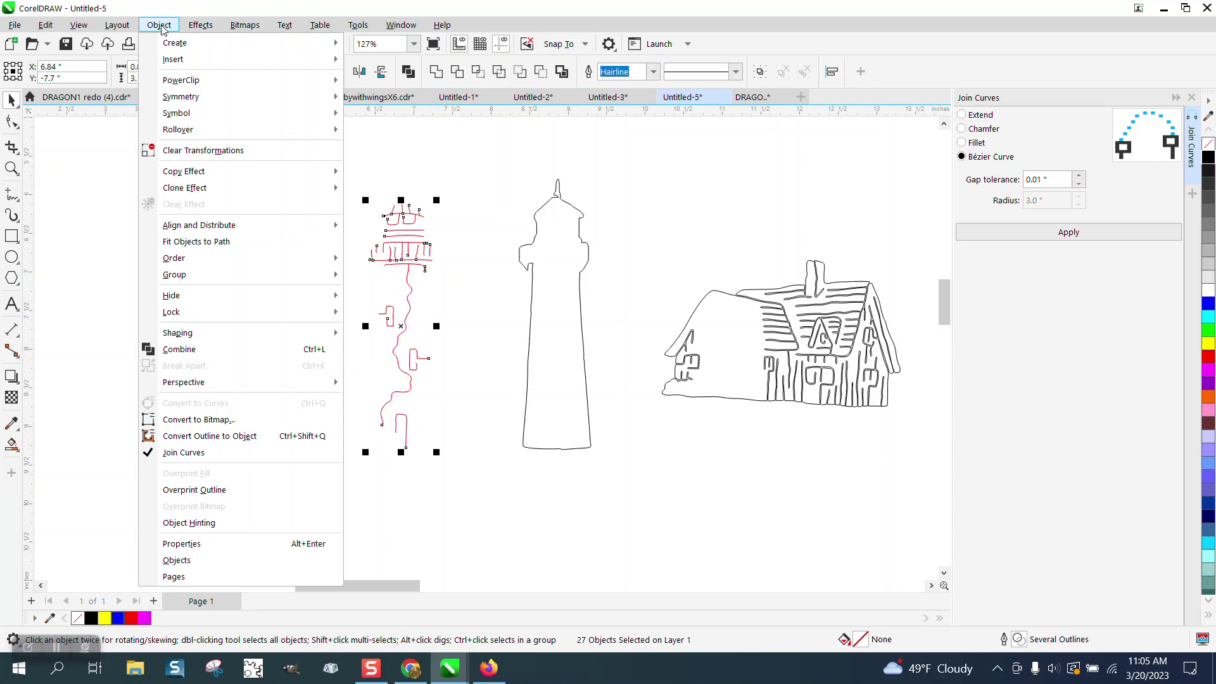
click(196, 349)
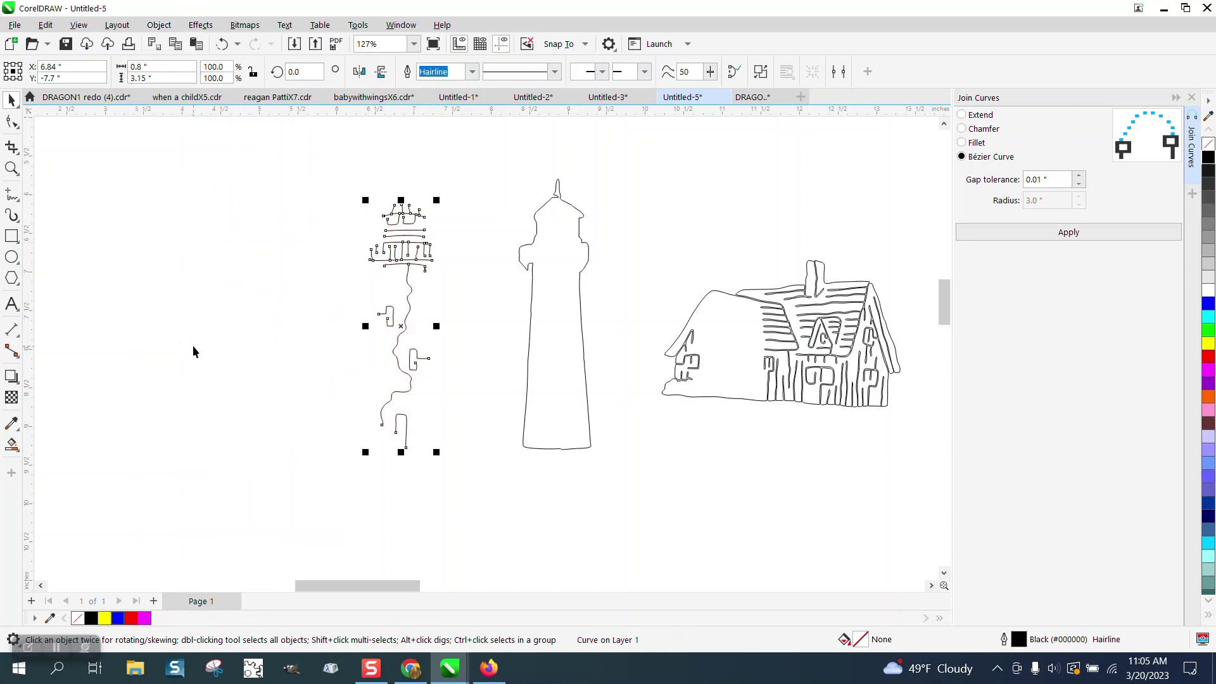
click(194, 346)
click(418, 257)
right_click(1211, 361)
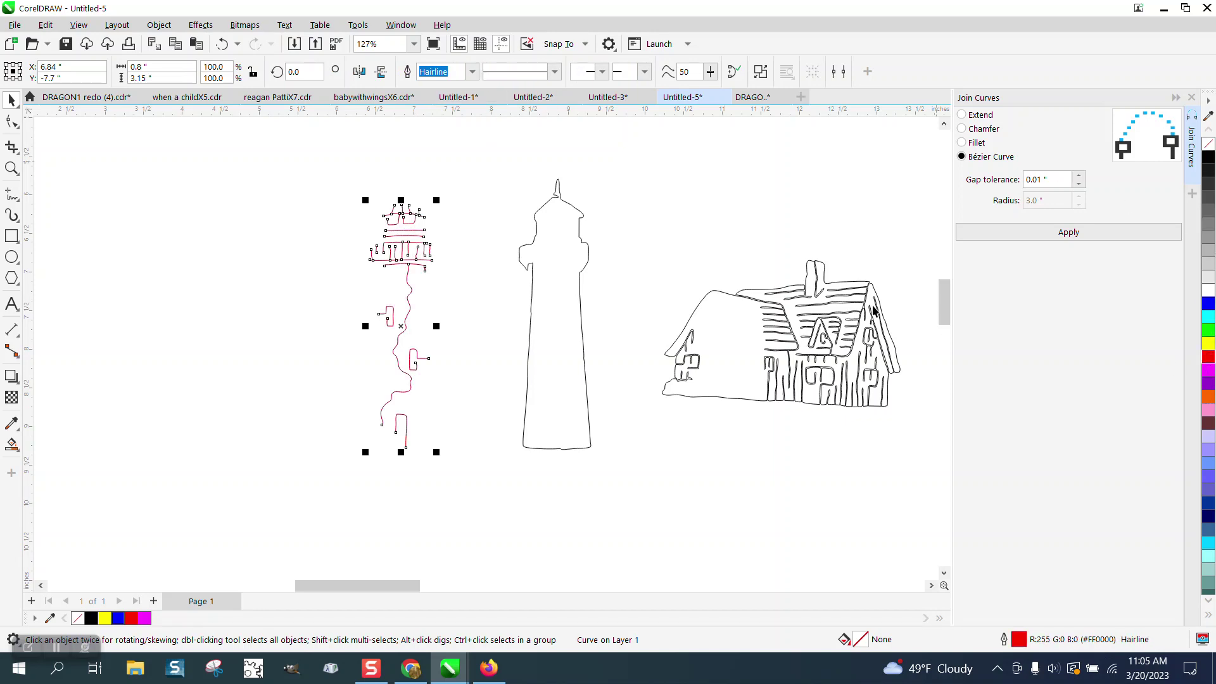
Place the red detail curve inside the lighthouse outline, then zoom on lighthouse and house
click(479, 214)
click(431, 259)
click(11, 168)
drag(521, 217, 663, 476)
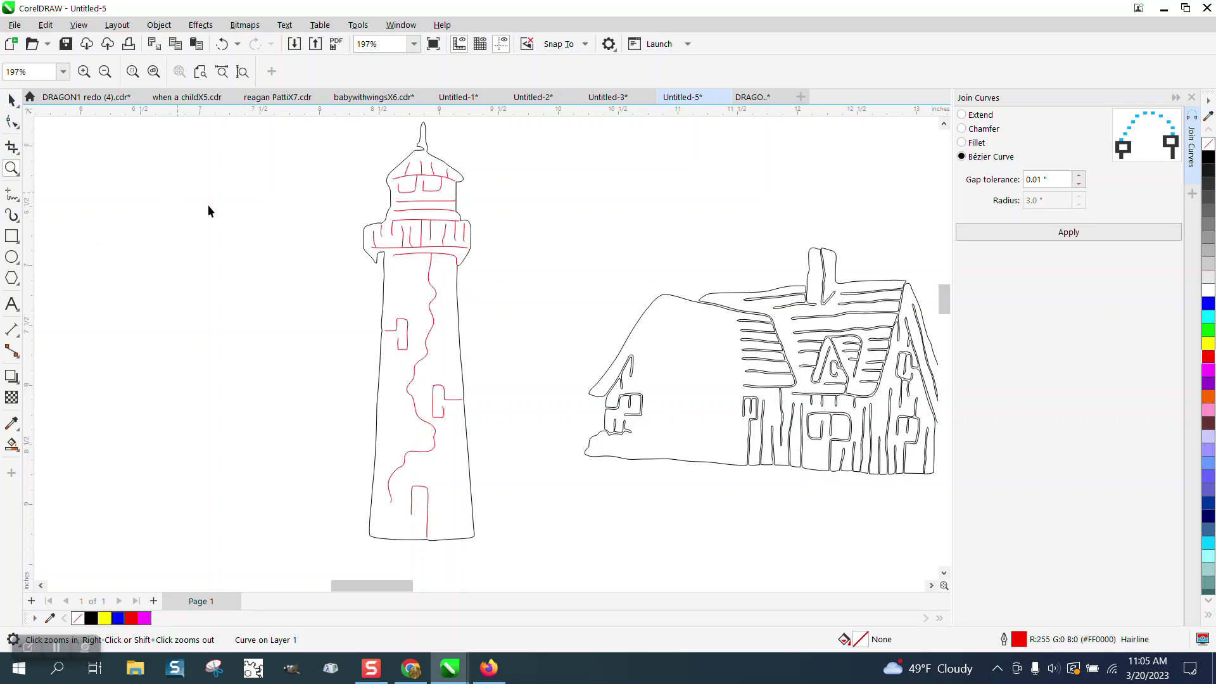
key(space)
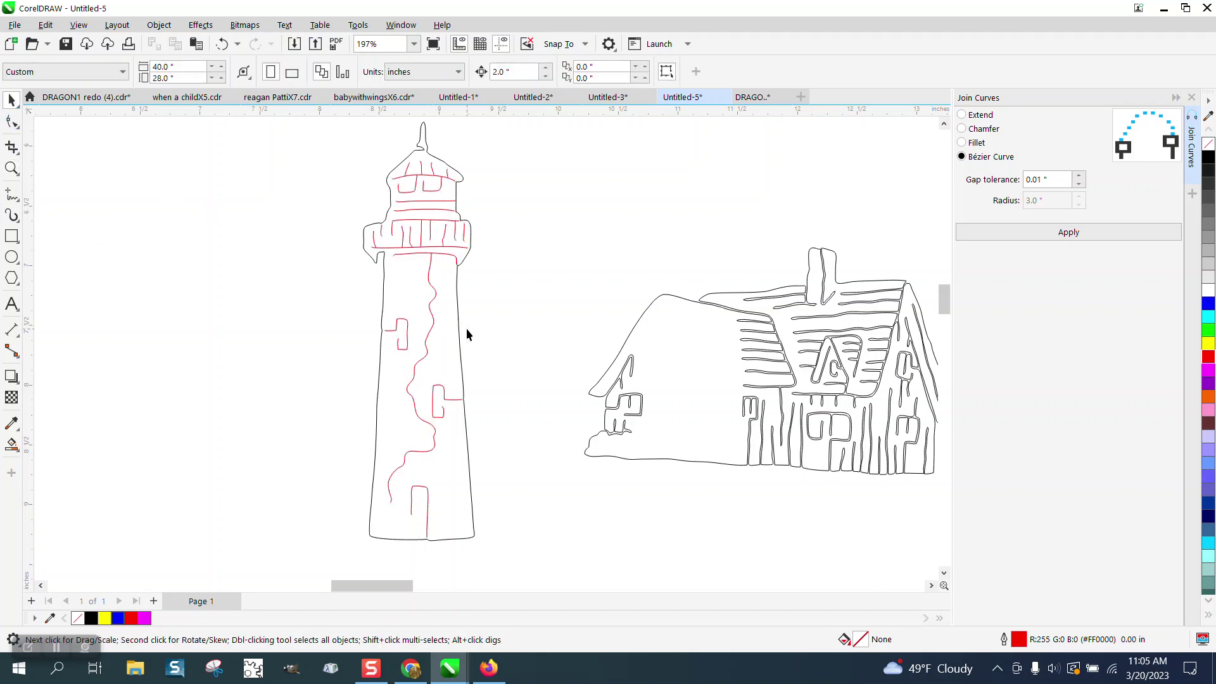
scroll(467, 329, down, 1)
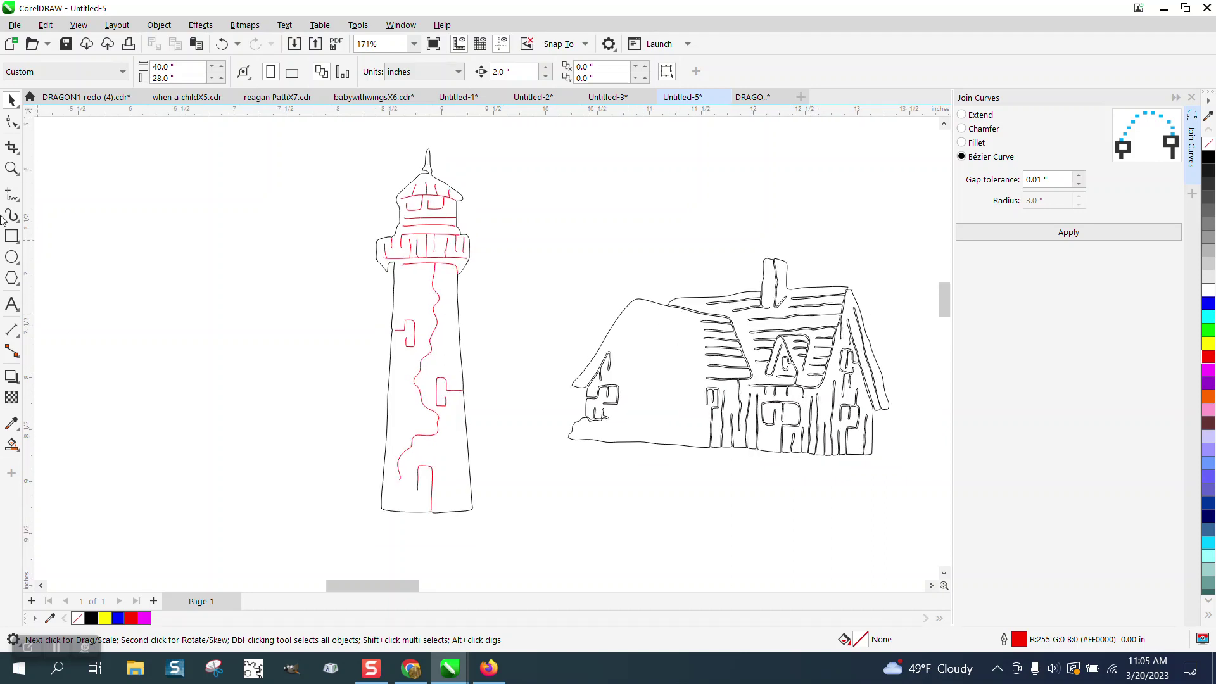
click(12, 168)
drag(725, 352, 842, 427)
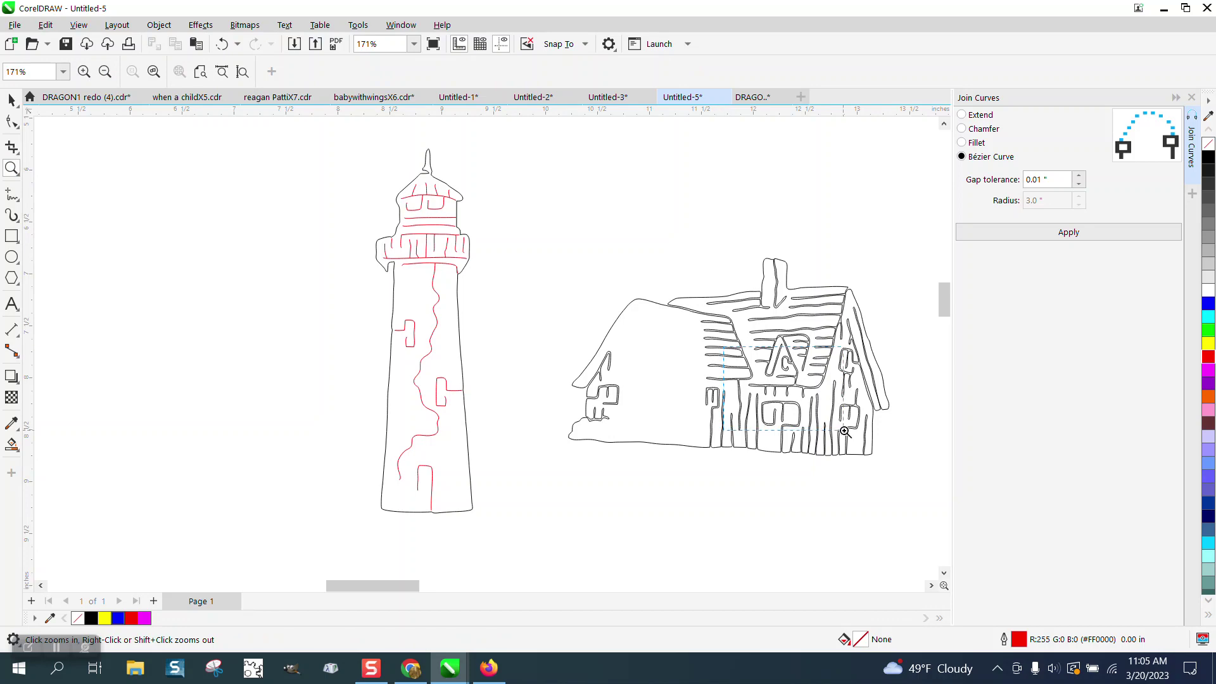
scroll(406, 281, down, 11)
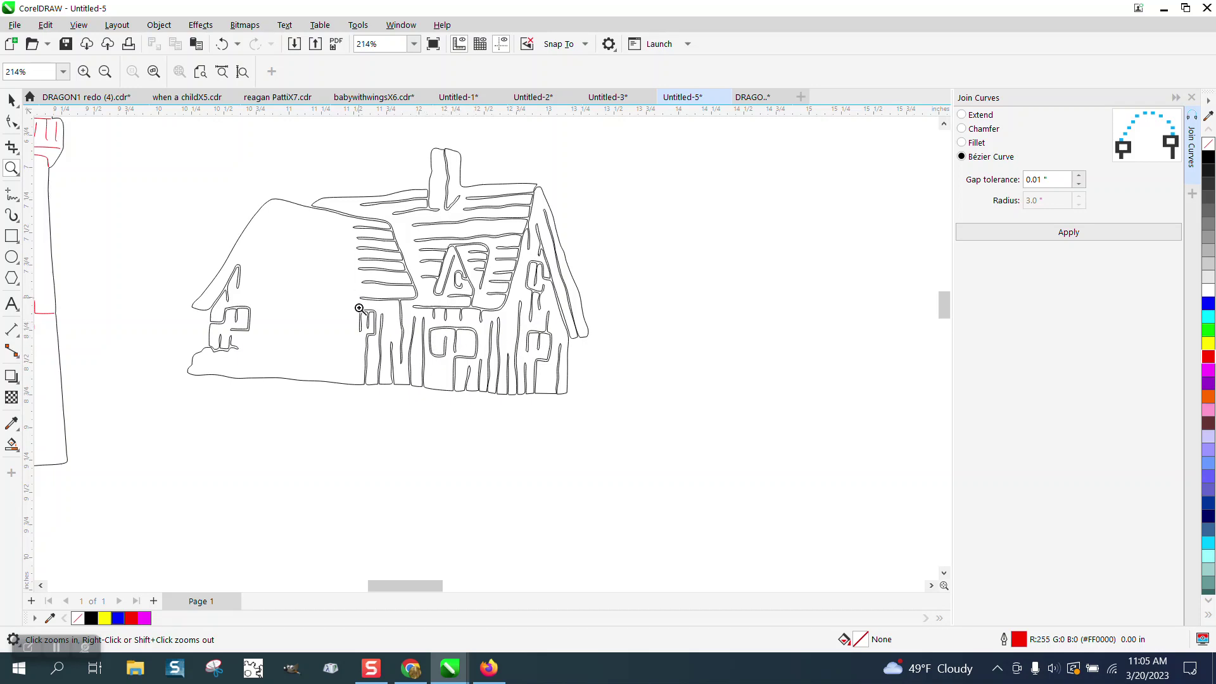
drag(359, 308, 605, 434)
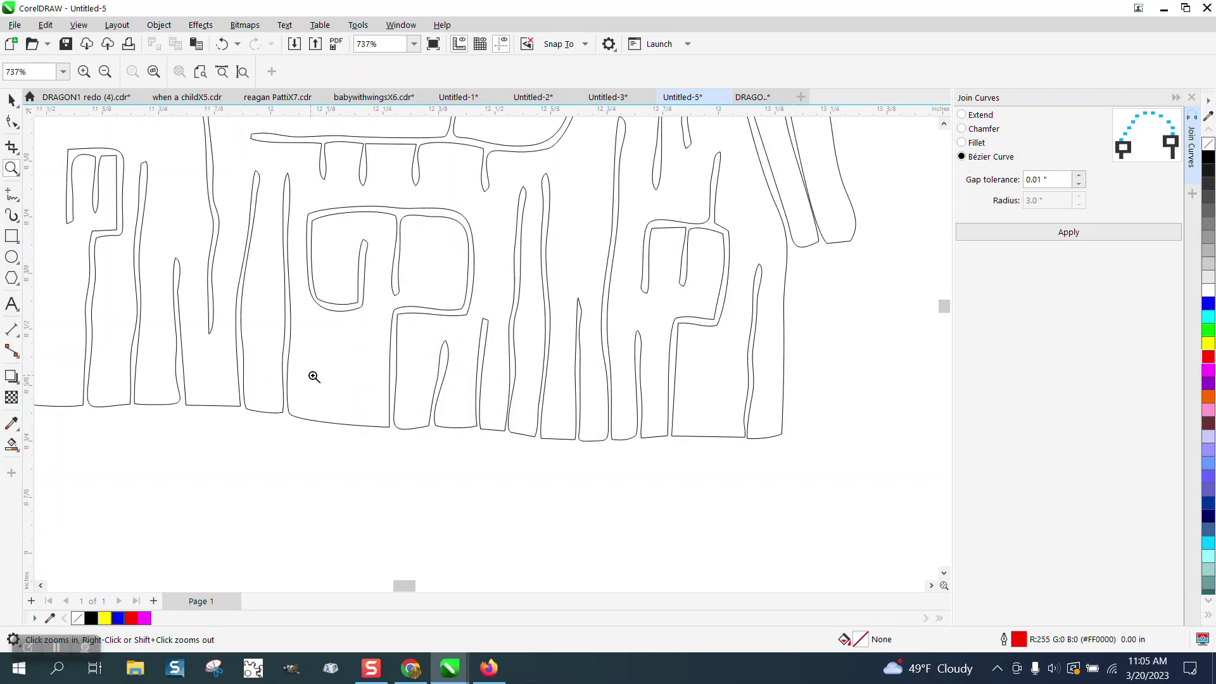
right_click(342, 373)
right_click(286, 442)
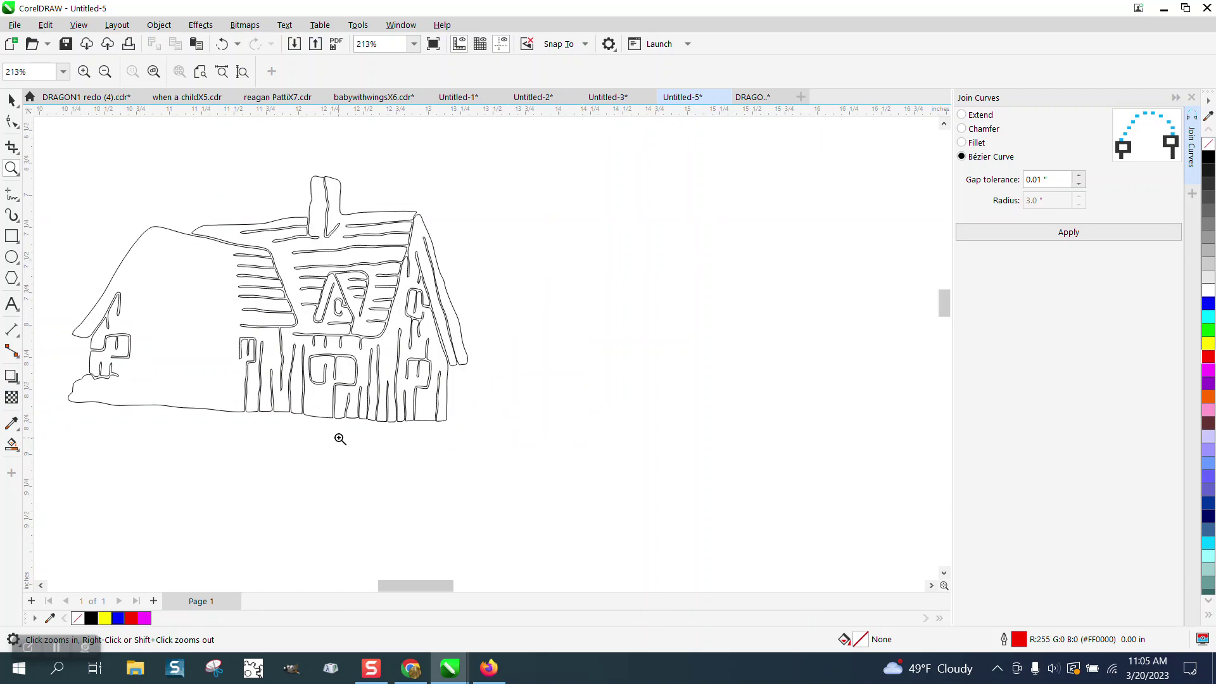
click(12, 100)
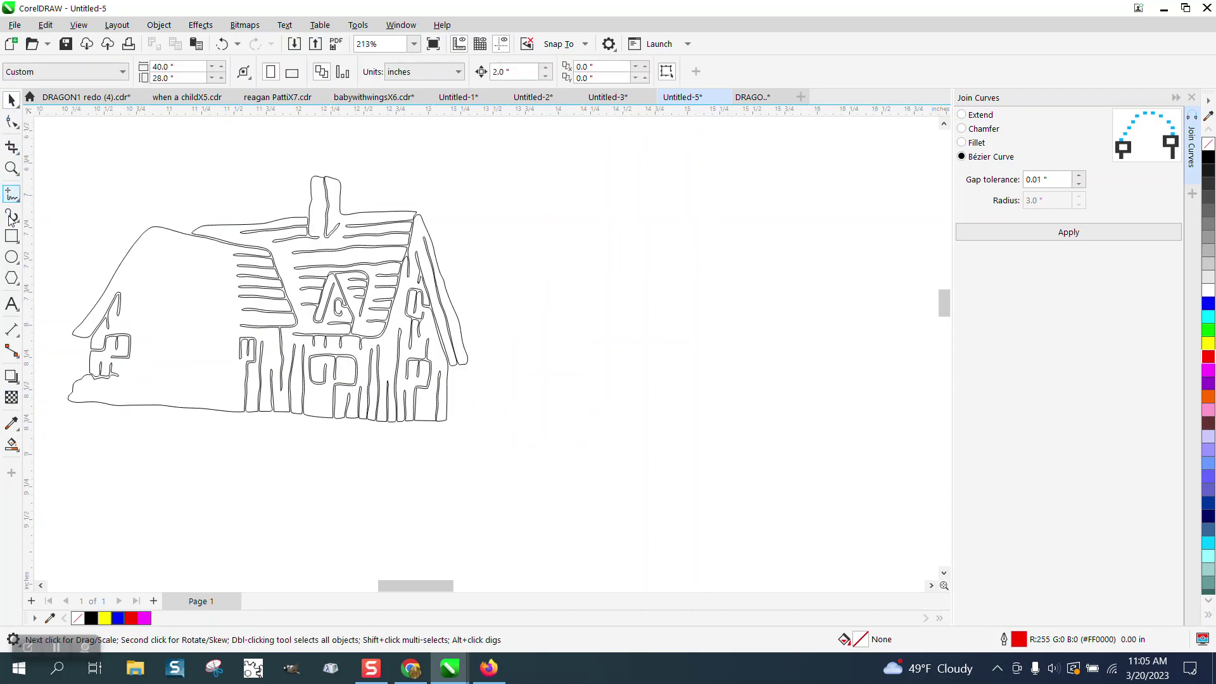
Draw a rectangle around the house and Smart Fill the surrounding area blue
key(F6)
drag(54, 163, 517, 472)
click(12, 445)
click(221, 445)
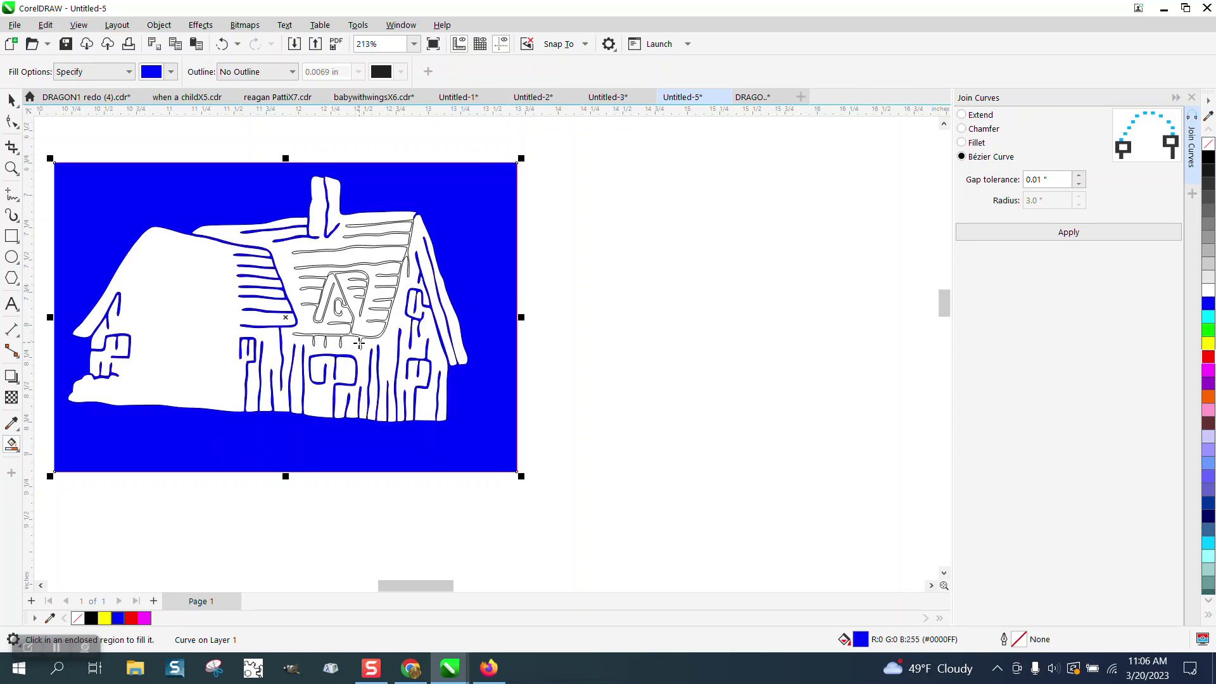
Fill the gap between the roof planks and the enclosed plank region blue
click(11, 168)
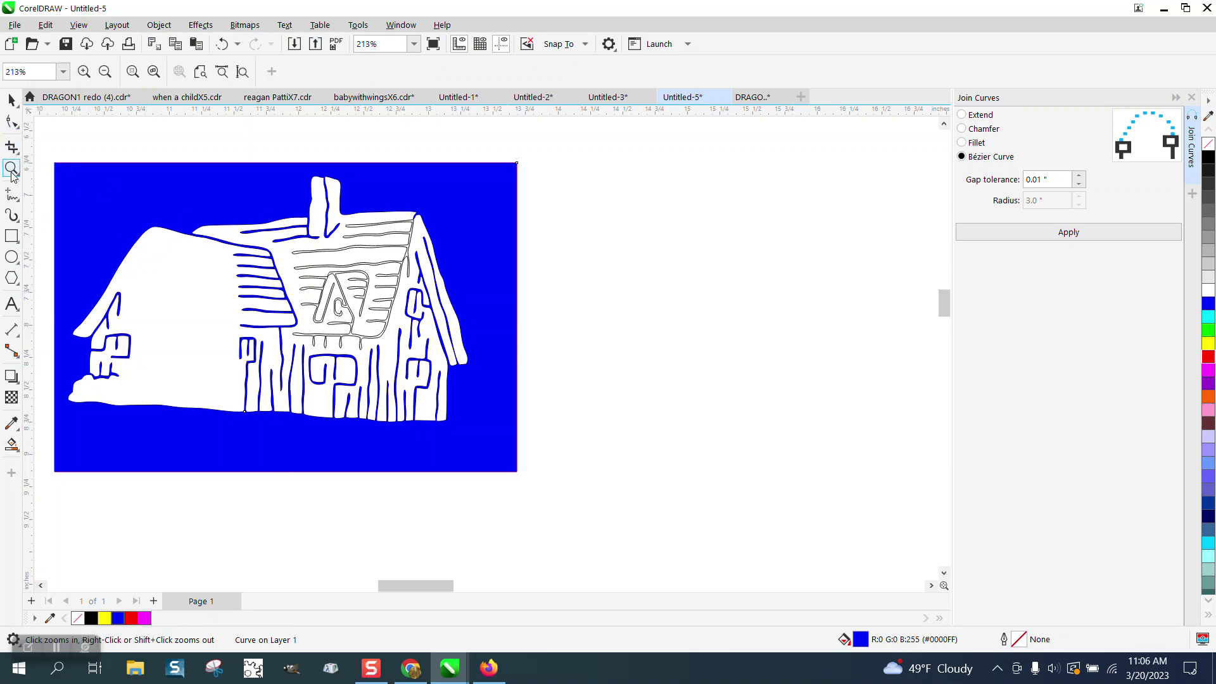
click(494, 263)
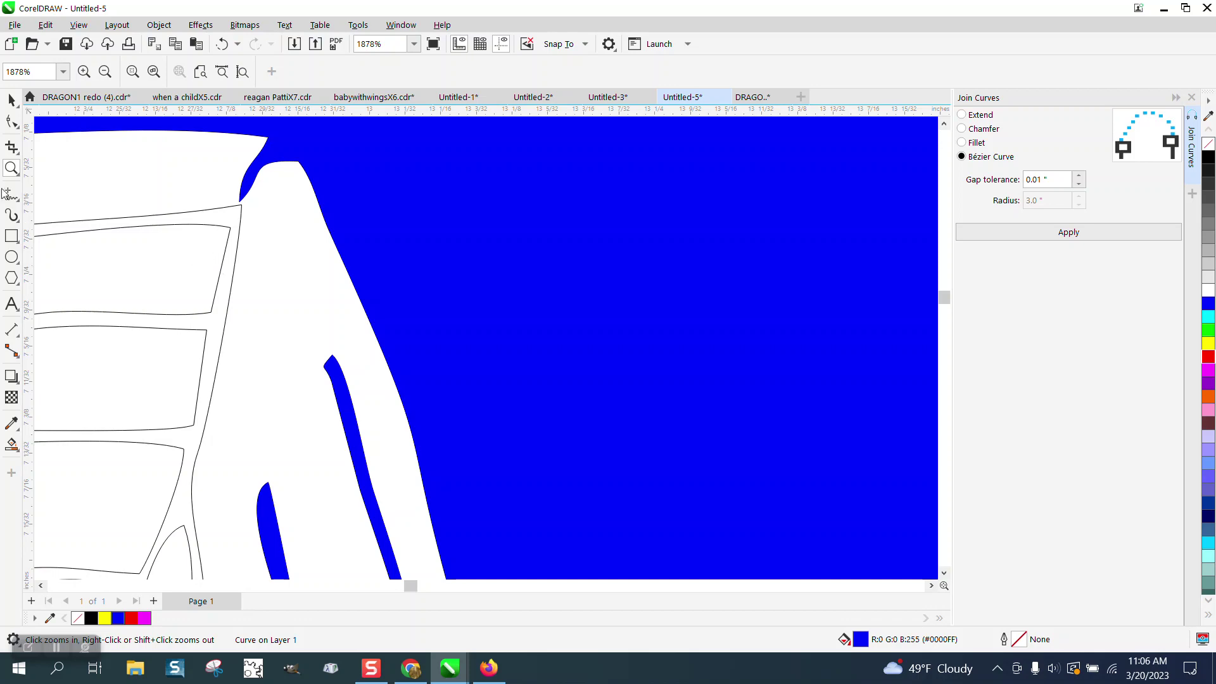
click(11, 445)
click(220, 311)
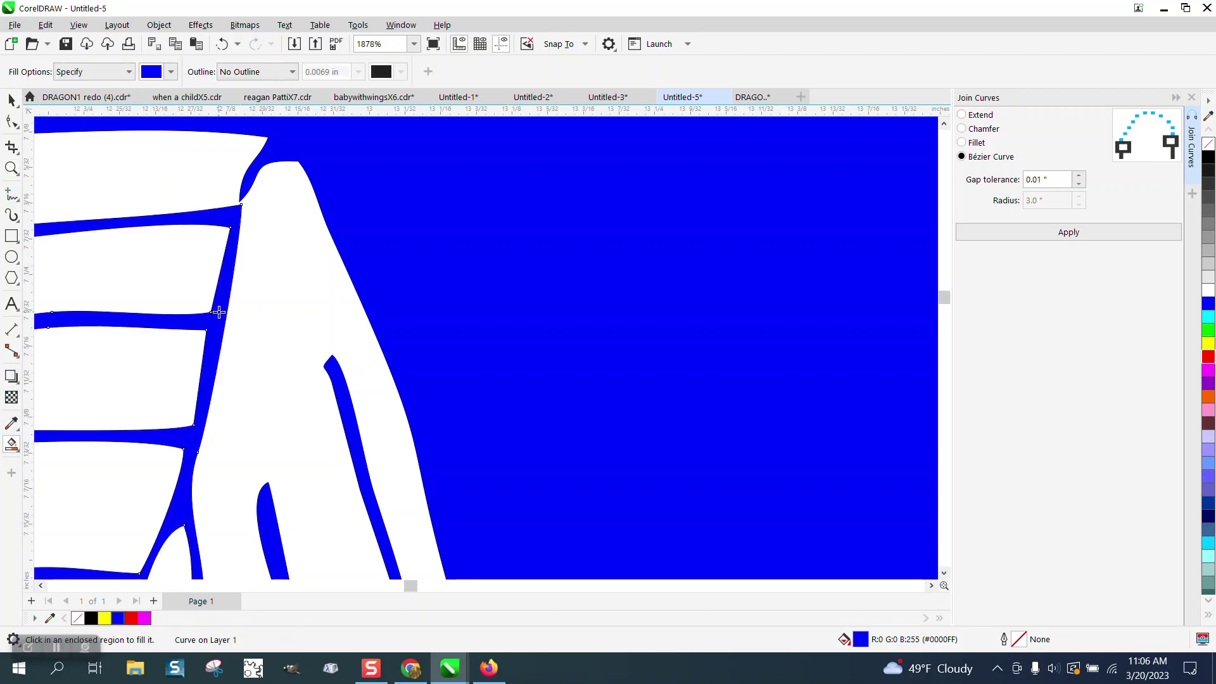
scroll(252, 264, down, 5)
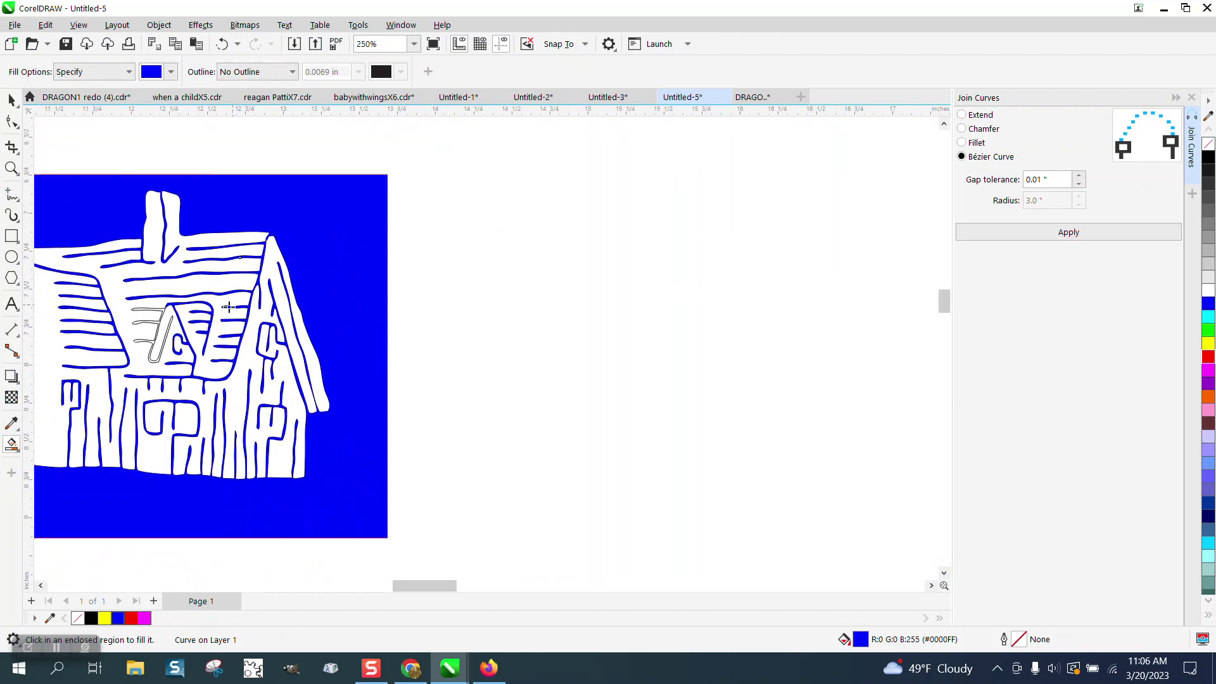
click(12, 167)
drag(155, 296, 180, 323)
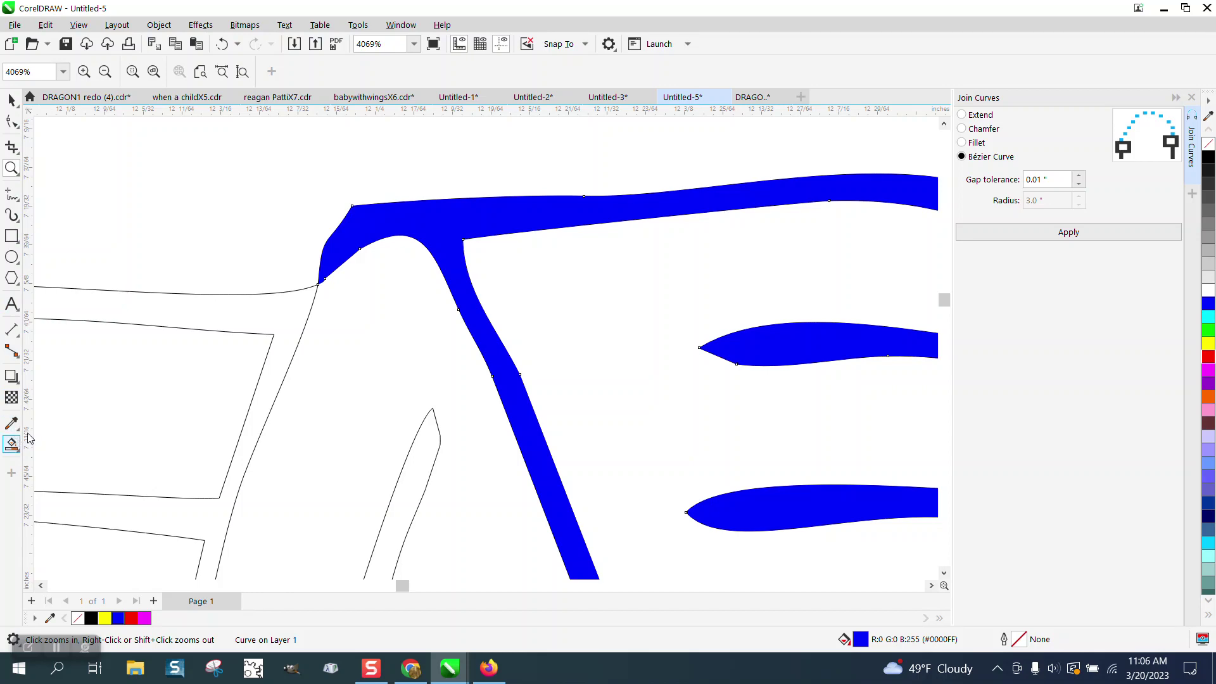
click(12, 444)
click(241, 318)
scroll(524, 322, down, 7)
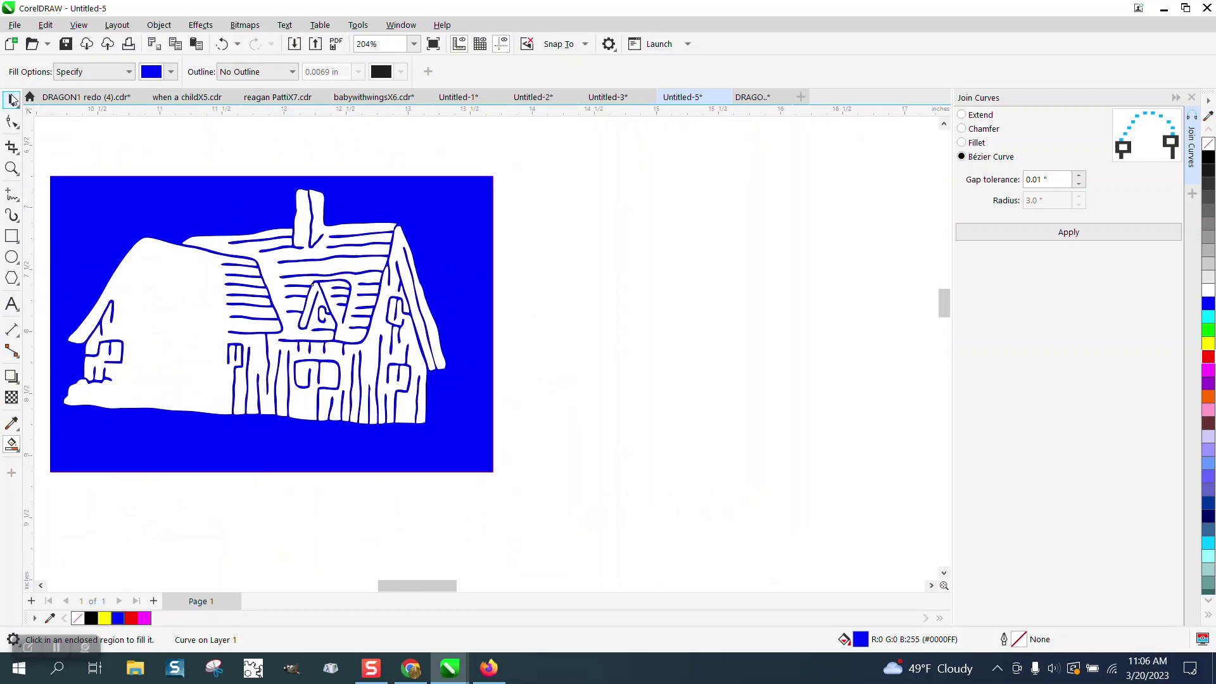
Drag the blue fill off the house outline, then undo to return it
click(11, 99)
drag(459, 226, 859, 334)
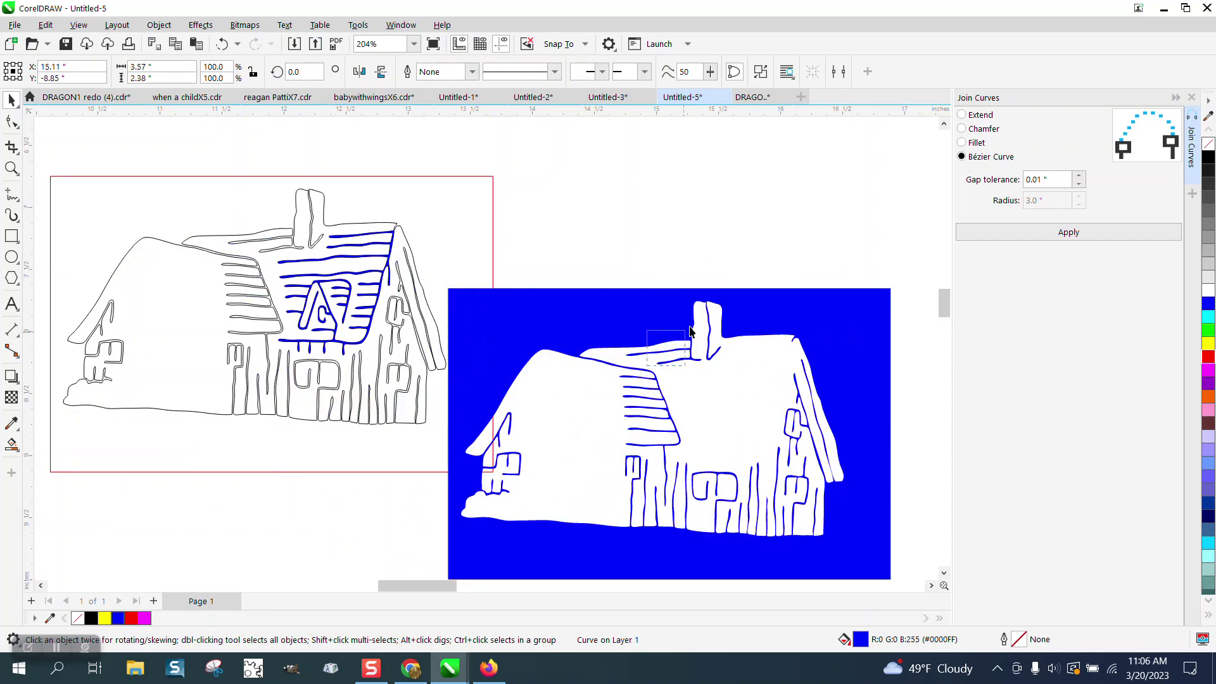
drag(691, 332, 711, 312)
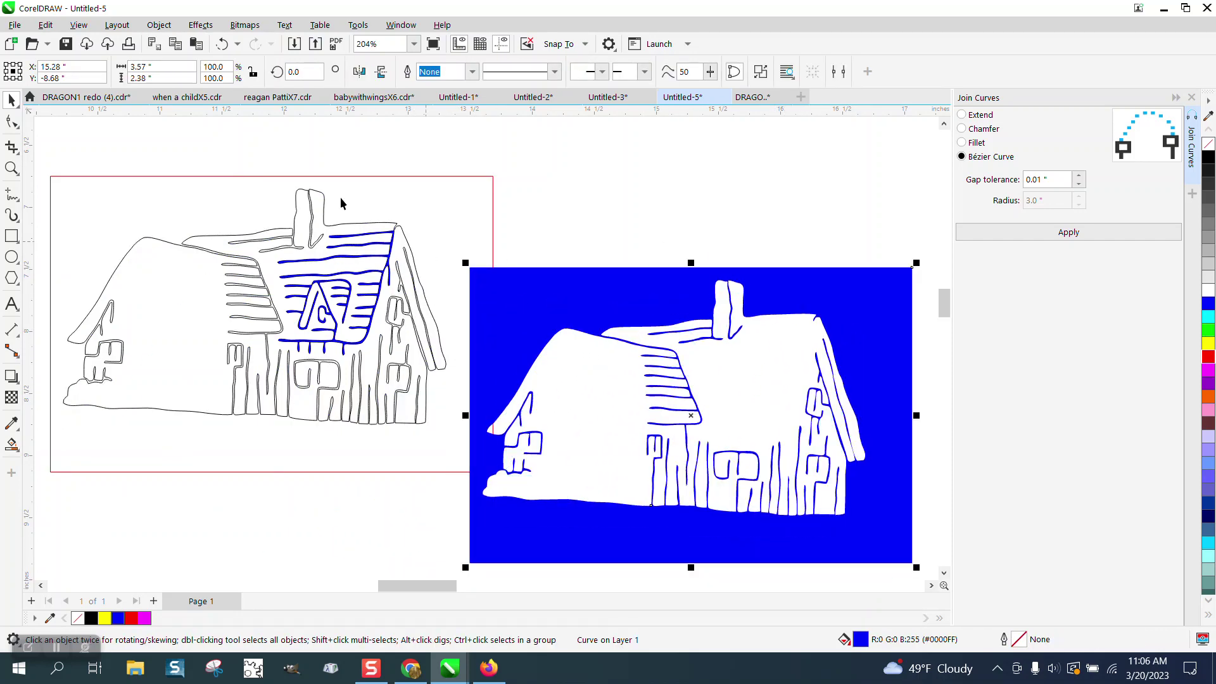
click(221, 44)
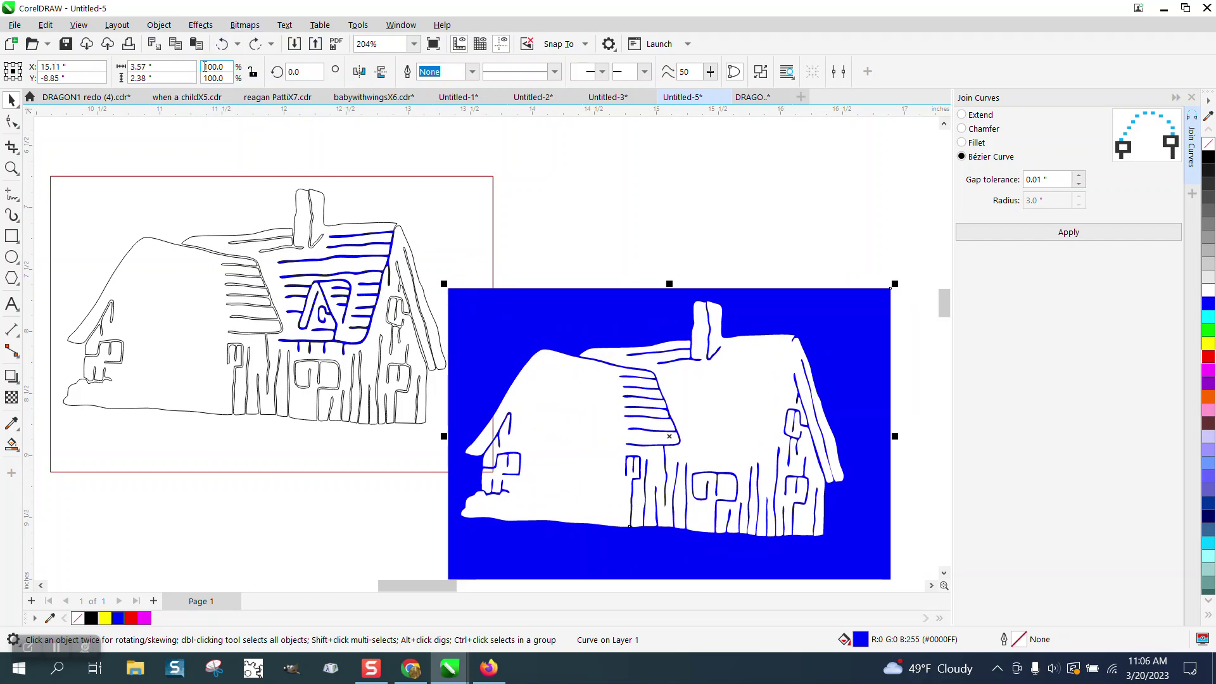
click(221, 44)
scroll(529, 265, down, 2)
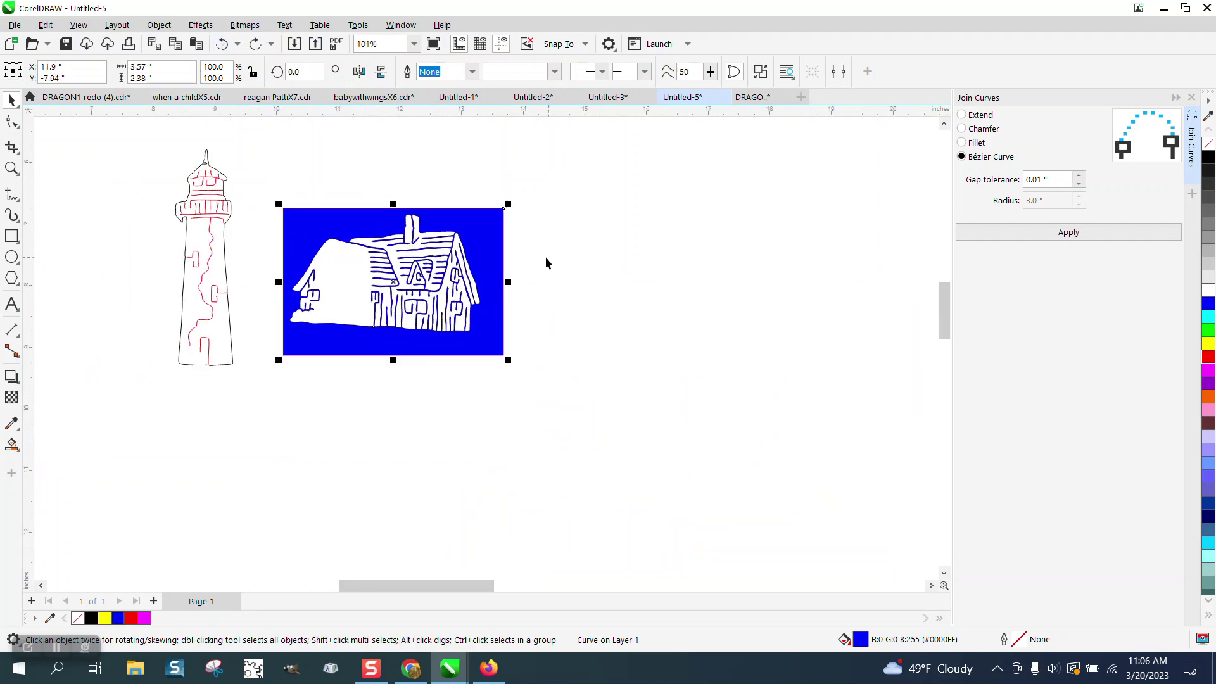
click(12, 167)
drag(136, 141, 508, 451)
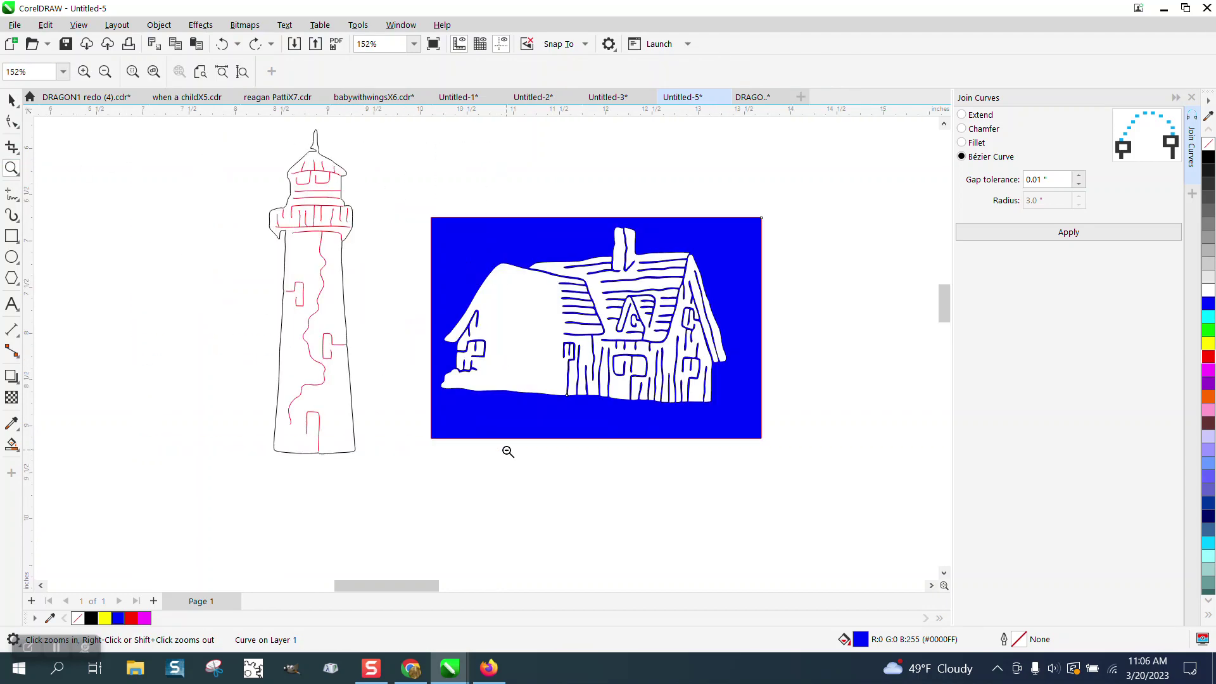